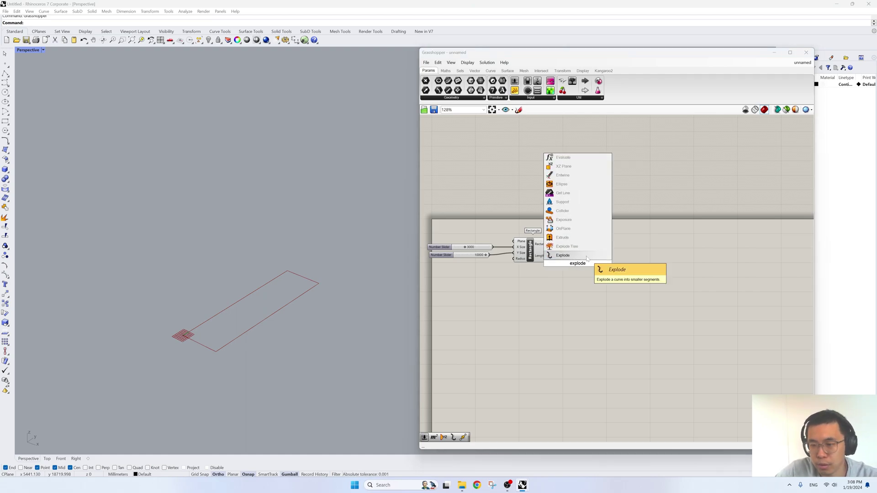
Step: Add an Explode component fed by the Rectangle output and a List Item component fed by its Segments
click(585, 257)
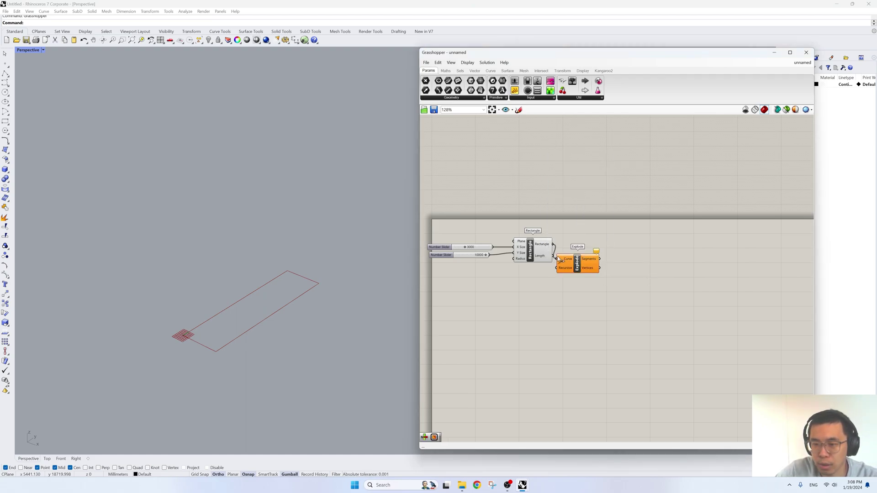
drag(560, 260, 577, 251)
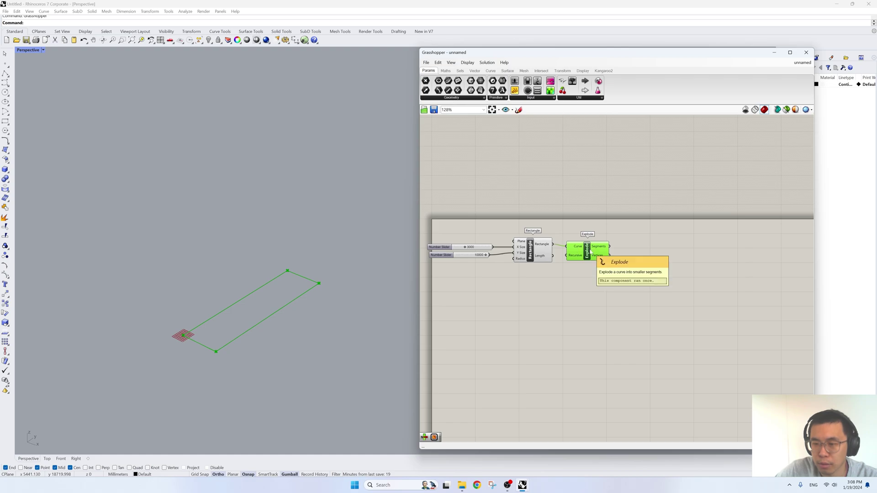
double_click(634, 266)
text(list )
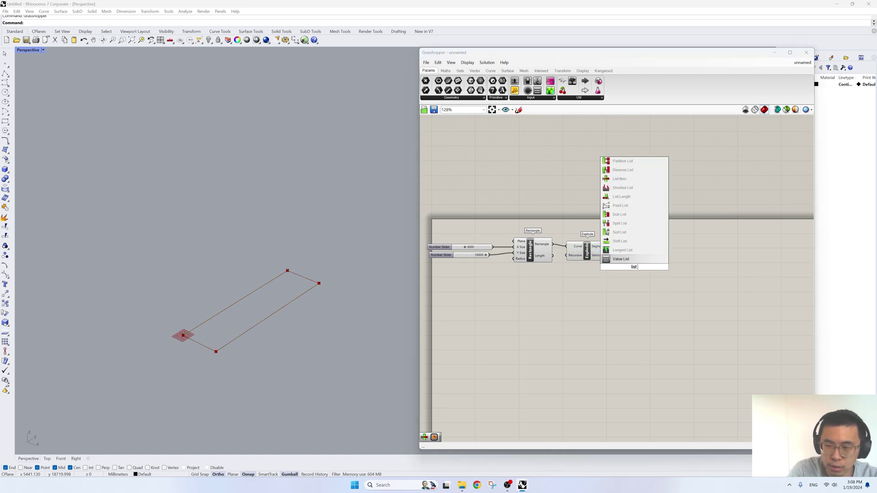
text(i)
key(Return)
drag(622, 261, 622, 262)
drag(631, 270, 643, 256)
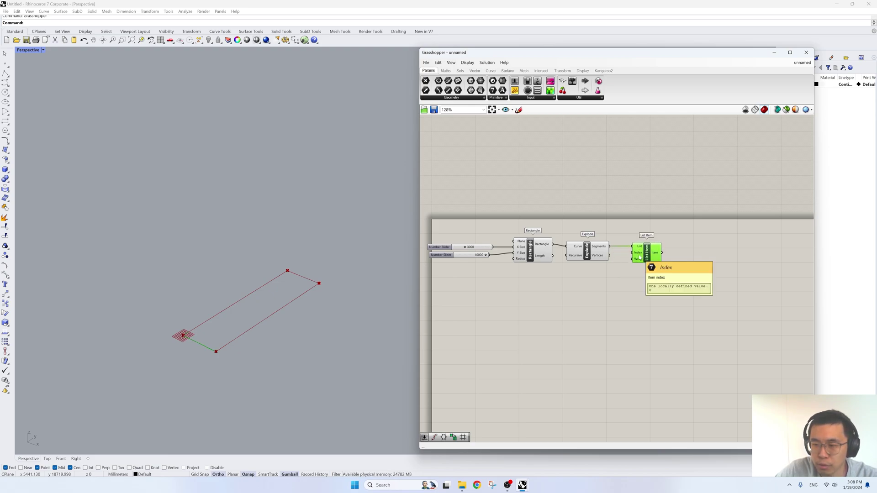
Step: Set the List Item's Index to 1 so it picks the rectangle's long side
scroll(235, 321, up, 2)
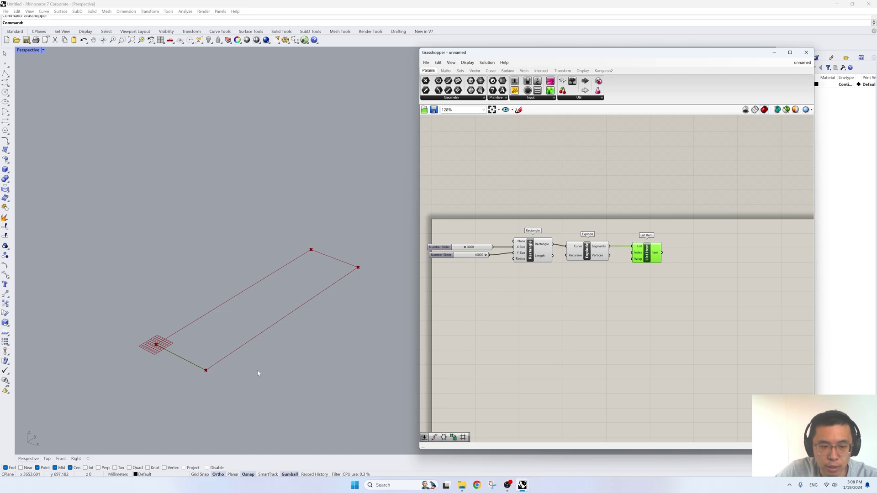
right_click(640, 254)
mouse_move(689, 315)
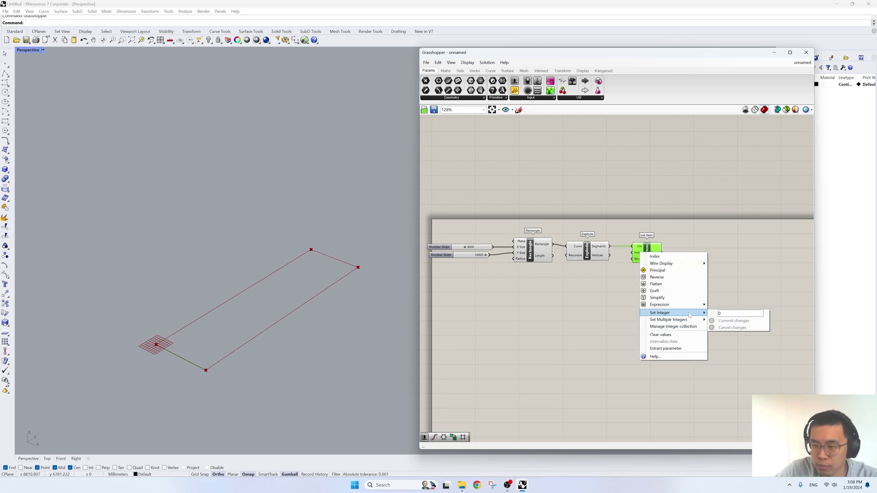
text(1)
click(733, 321)
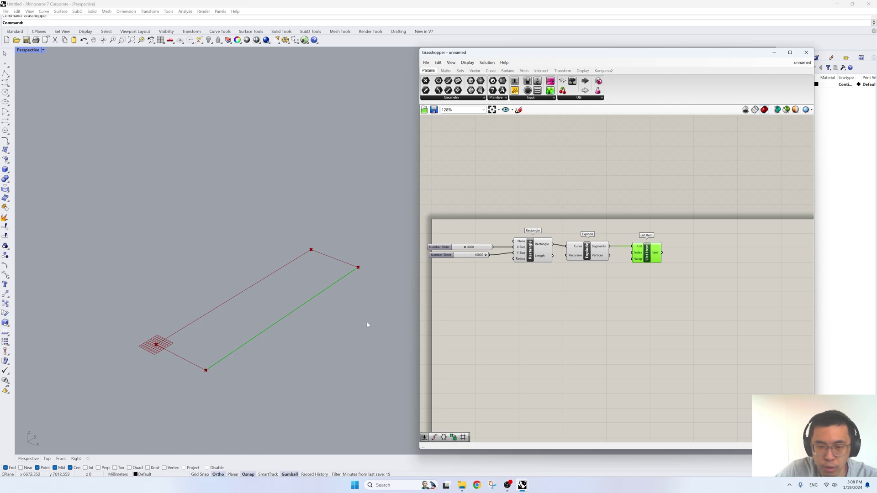
Step: Add a Divide Curve component and connect the List Item output to its Curve input
double_click(677, 295)
text(divide)
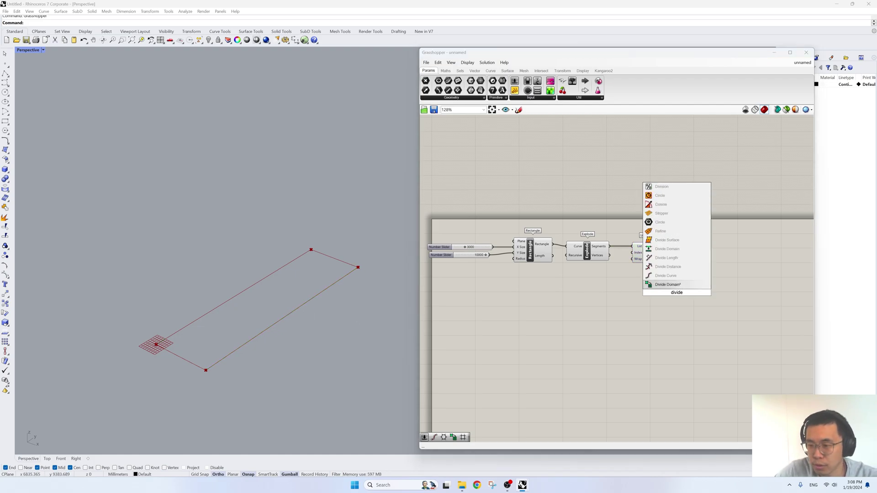
click(665, 276)
drag(660, 252, 682, 277)
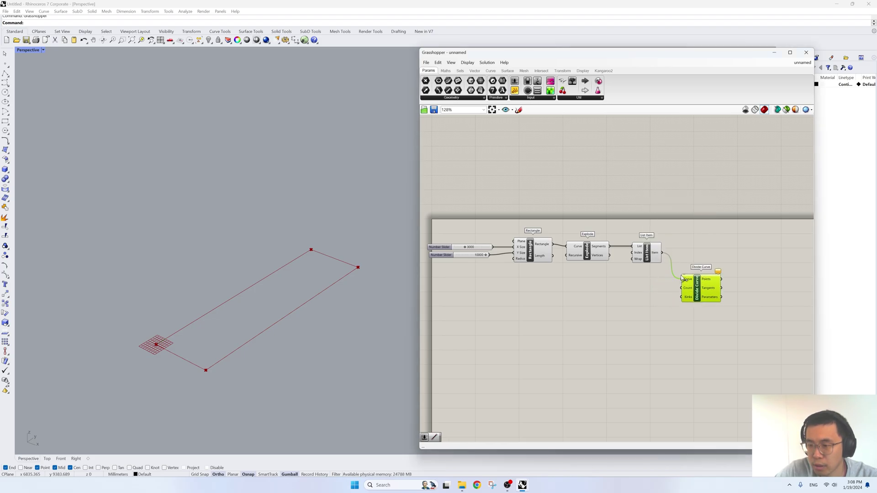
Step: Create a number slider of 50 and connect it to Divide Curve's Count input
double_click(619, 317)
text(50)
key(Return)
drag(620, 319, 681, 288)
click(699, 294)
Step: Add a Move component beside Divide Curve and feed the division Points into its Geometry input
right_drag(710, 282, 617, 308)
mouse_move(607, 292)
double_click(638, 330)
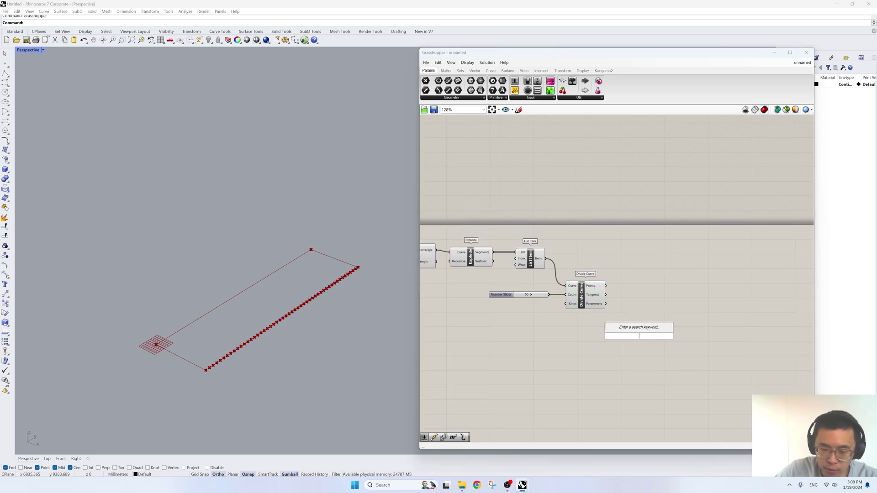
text(move)
key(Return)
drag(635, 333, 664, 322)
drag(606, 286, 661, 310)
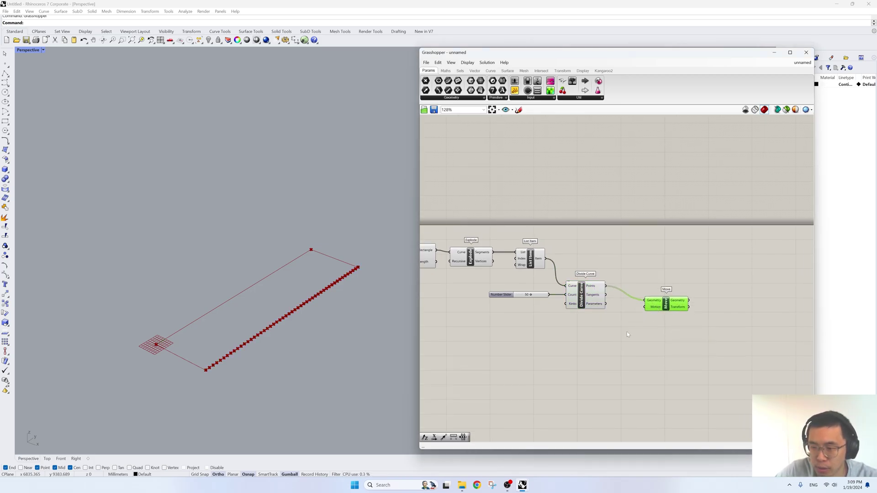
Step: Add a Unit Z vector and connect it to the Move component's Motion input
double_click(627, 332)
text(unit z)
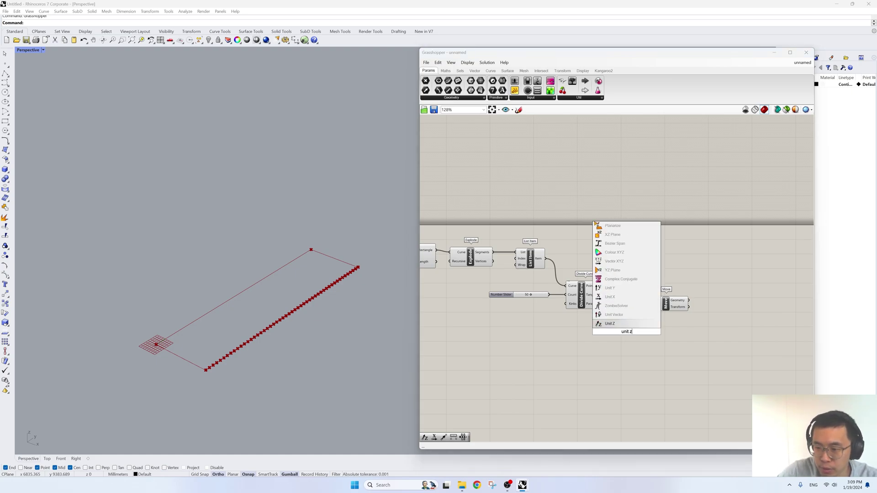
click(634, 323)
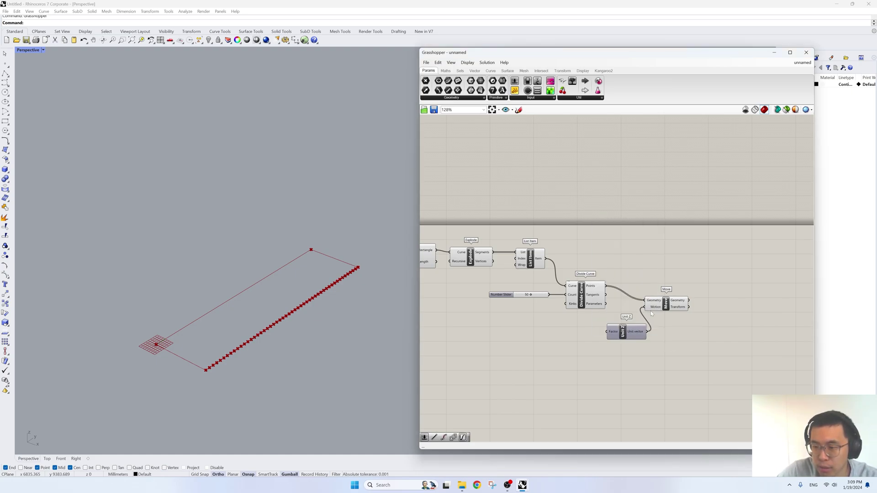
drag(633, 337, 623, 334)
Step: Create a number slider of 9000 and connect it to the Unit Z Factor to raise the points
double_click(560, 339)
text(6)
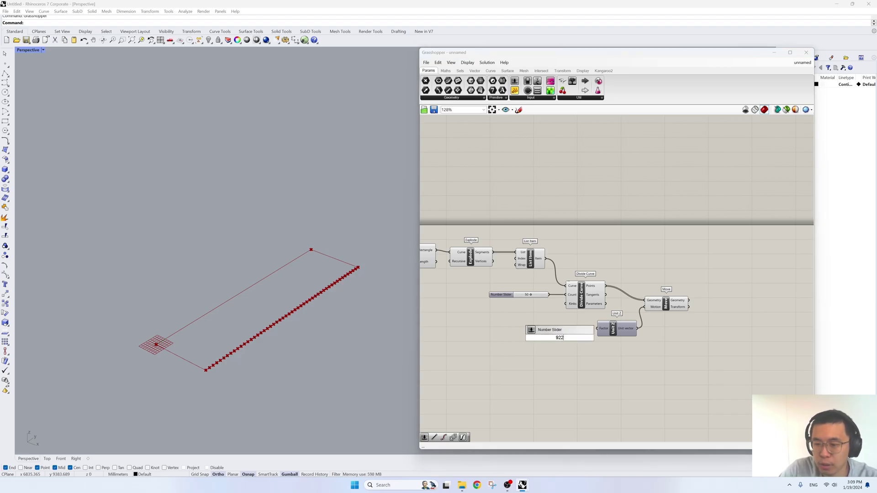
key(Return)
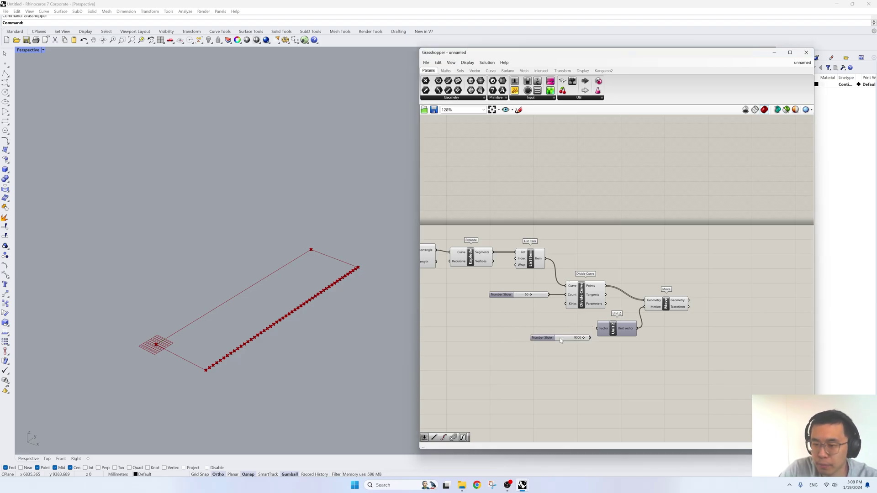
drag(586, 329, 596, 328)
click(666, 303)
Step: Duplicate the Move, Unit Z and 9000 slider group below the original, with its input from the division points
right_drag(677, 343, 630, 289)
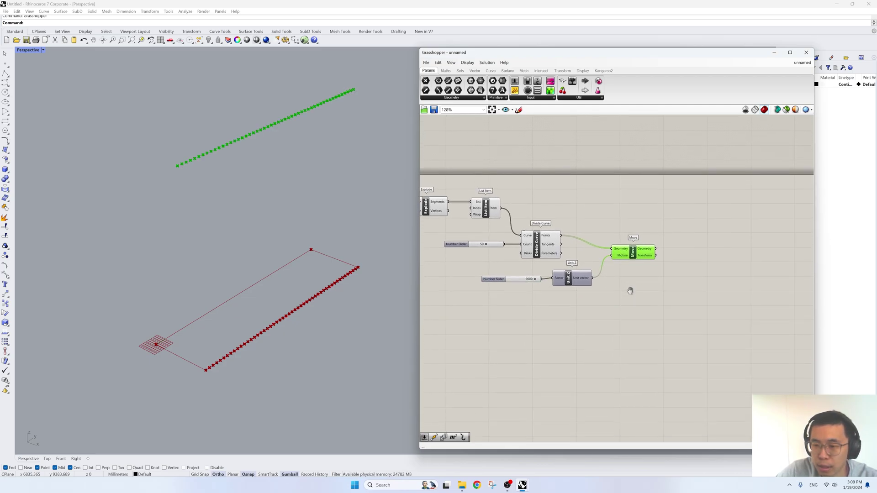
drag(650, 293, 546, 223)
shift+click(522, 278)
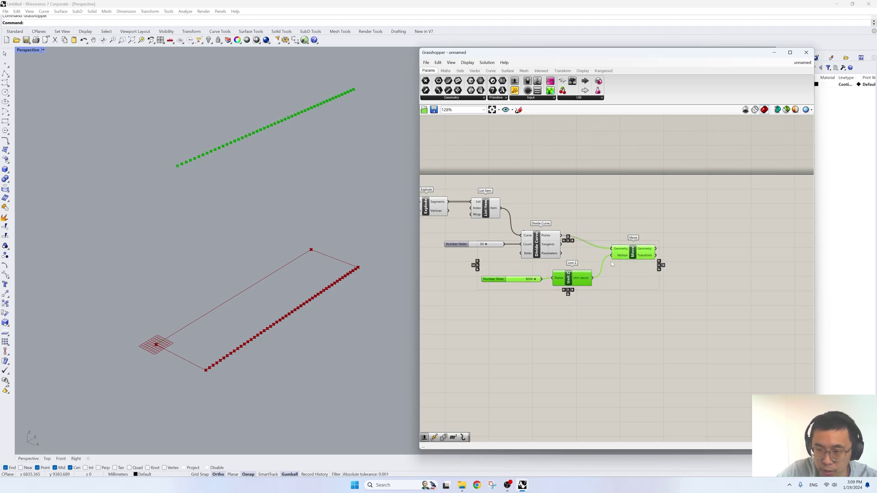
alt+drag(636, 257, 638, 345)
click(561, 390)
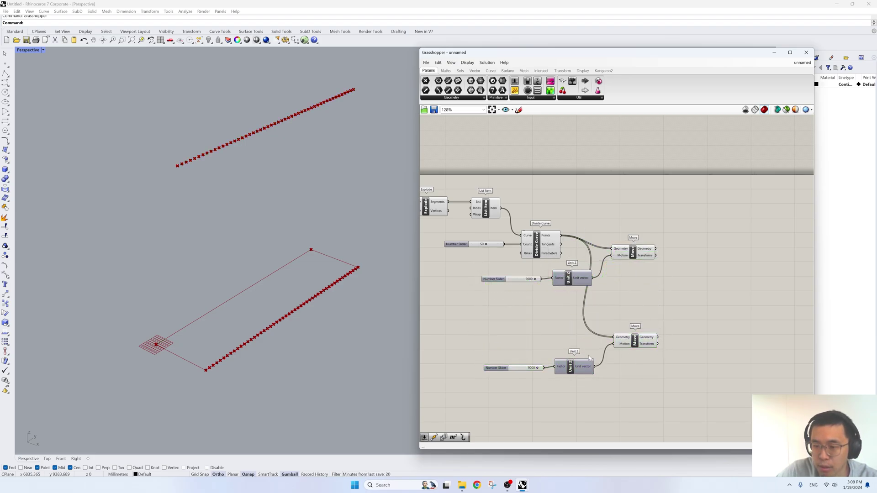
Step: Add a Graph Mapper with the Gaussian graph type and place it beside the duplicated slider
right_drag(538, 402, 625, 353)
double_click(626, 354)
text(graph)
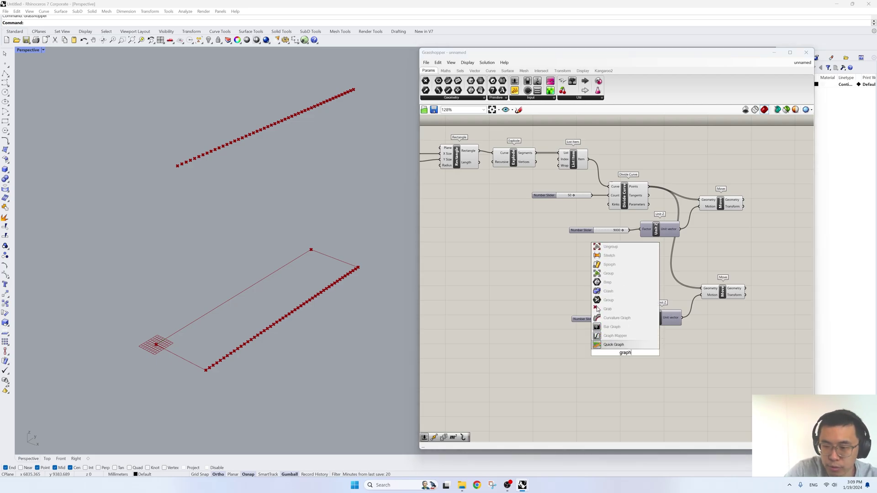
click(623, 336)
right_click(601, 351)
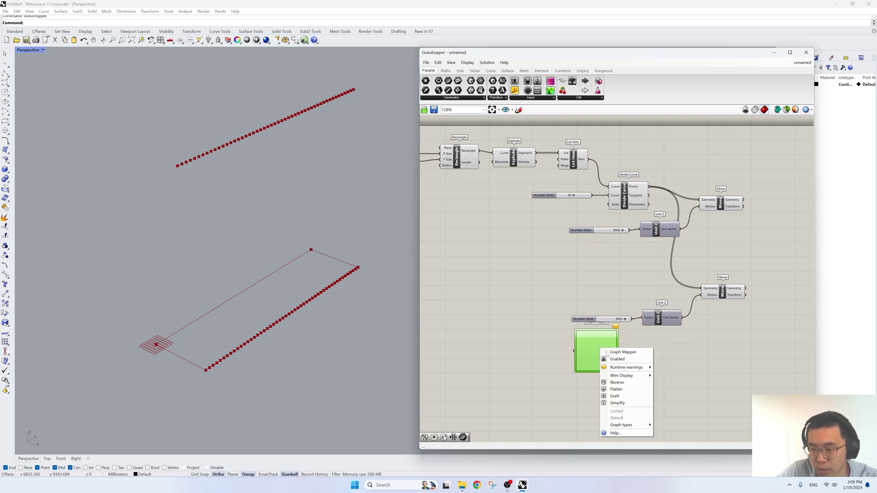
mouse_move(626, 424)
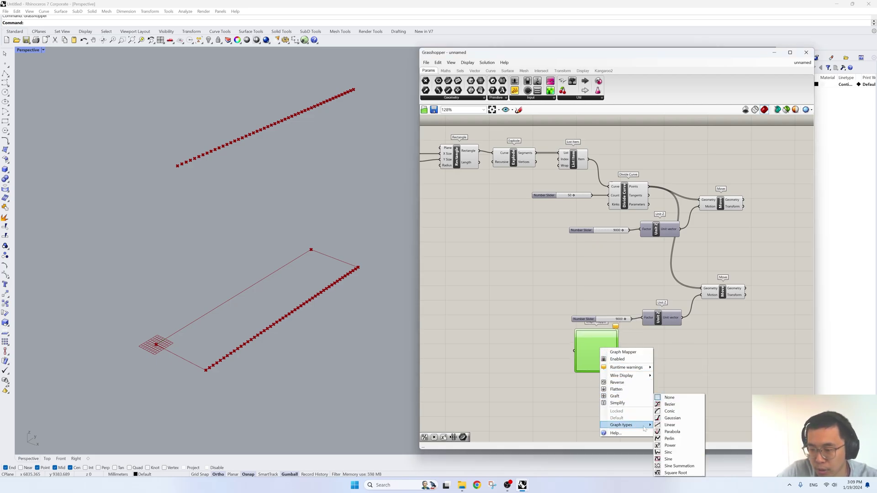
click(668, 418)
drag(587, 320, 581, 314)
drag(590, 345, 511, 337)
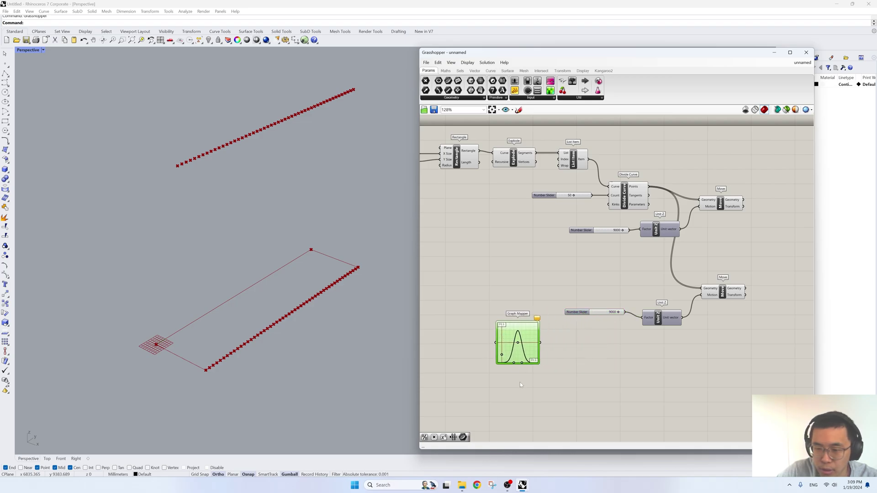
Step: Add a Range component with Steps driven by the division count slider, and connect its output to the Graph Mapper
right_drag(518, 377, 555, 382)
double_click(522, 354)
text(range)
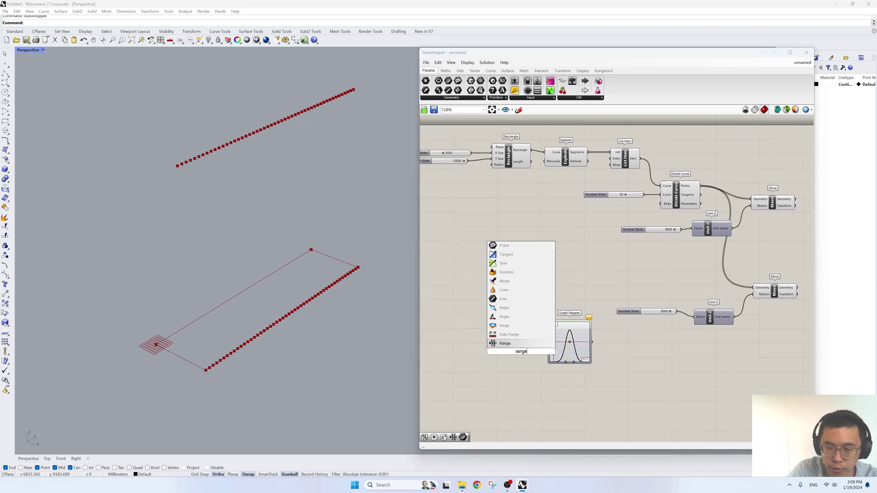
key(Return)
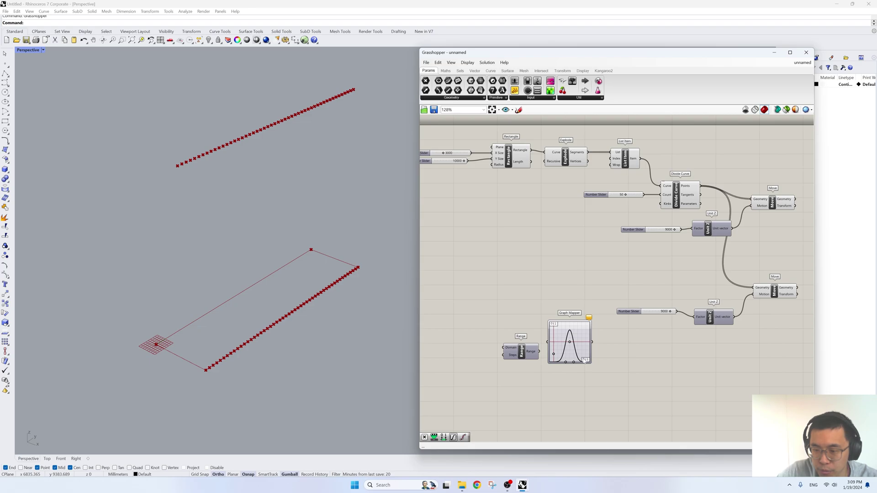
right_drag(566, 310, 580, 312)
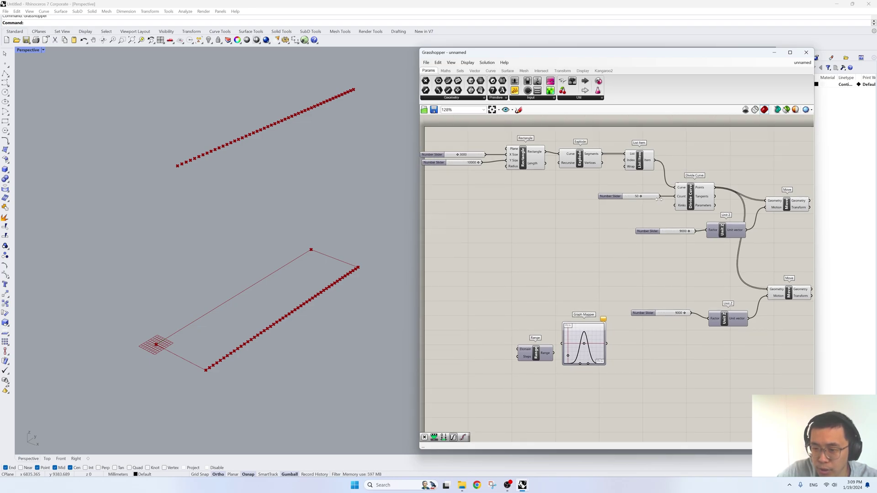
drag(660, 196, 526, 350)
mouse_move(536, 352)
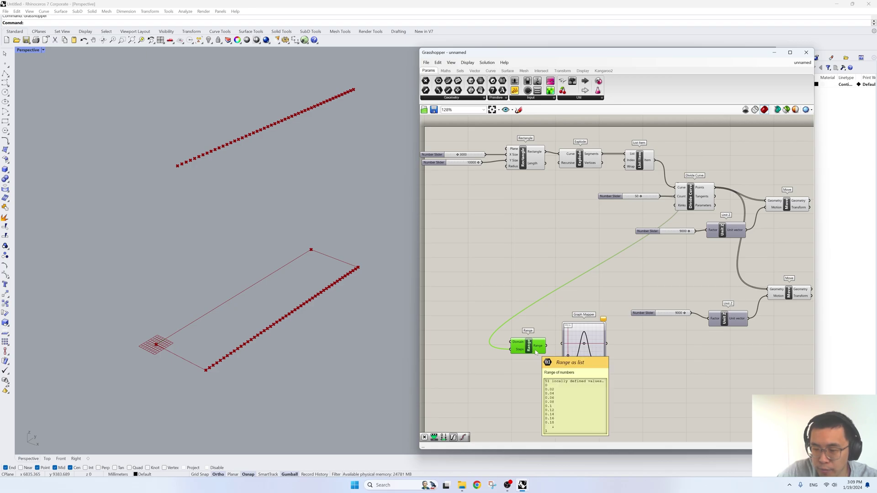
drag(556, 346, 579, 336)
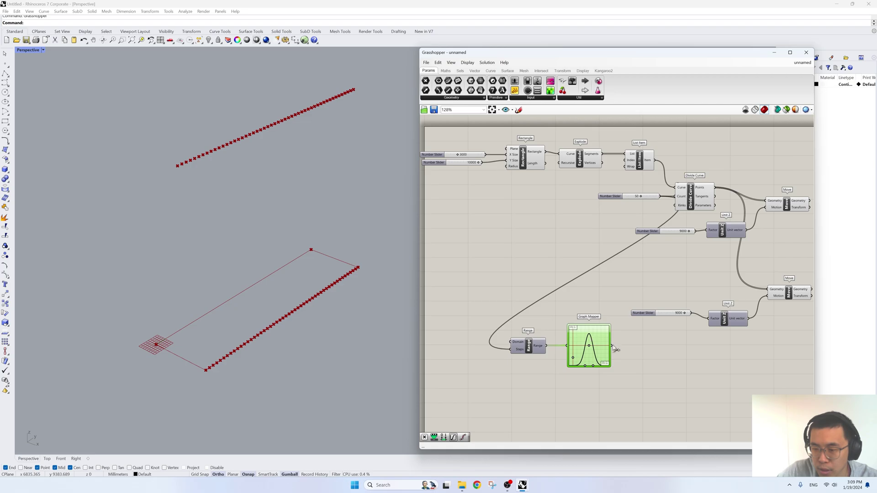
scroll(612, 355, up, 3)
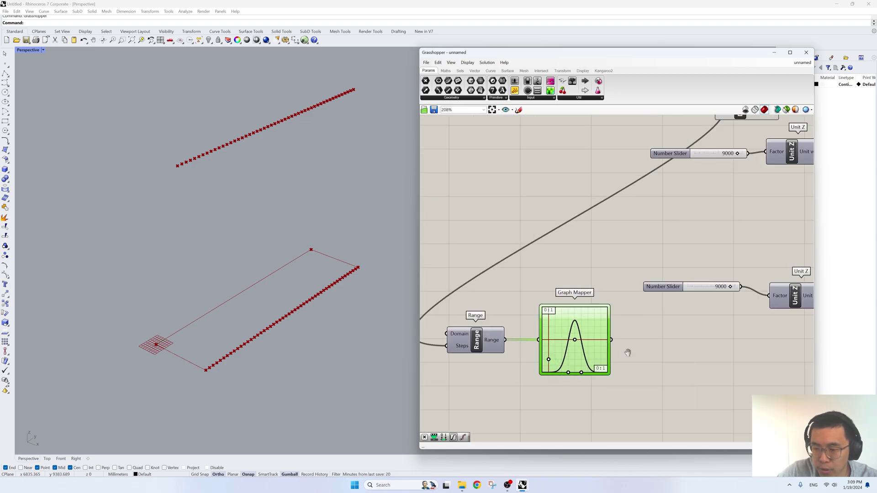
scroll(628, 354, down, 3)
Step: Add a Multiplication component and connect the Graph Mapper output to its A input
double_click(658, 382)
text(*)
key(Return)
drag(658, 385, 652, 350)
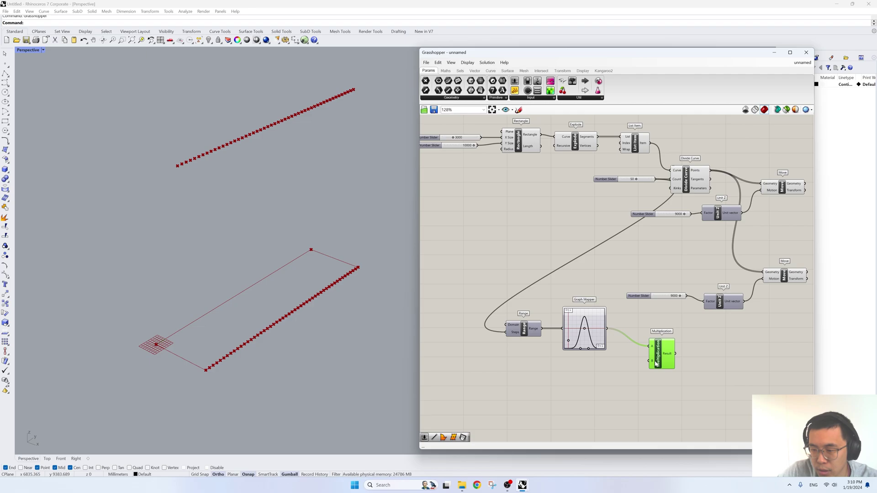
Step: Create a number slider of 6000 and connect it to the Multiplication's B input
double_click(563, 389)
text(600)
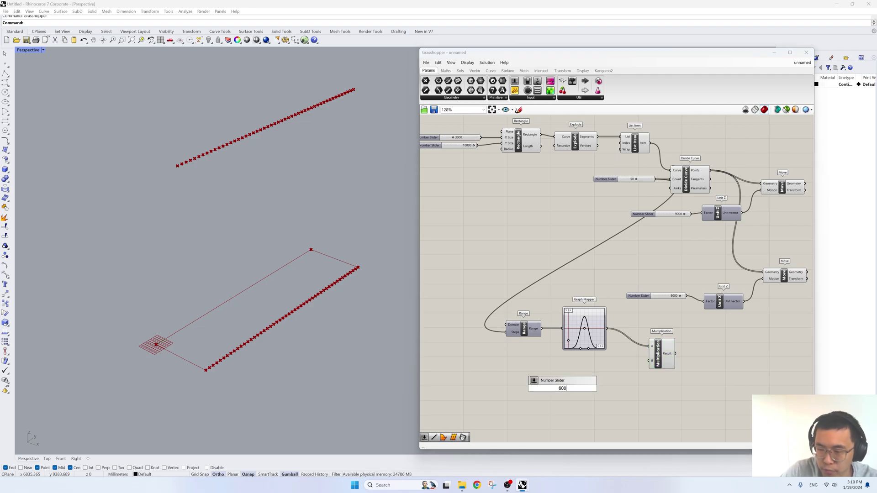
text(0)
key(Return)
drag(592, 388, 649, 361)
Step: Connect the Multiplication Result to the lower Unit Z Factor in place of the 9000 slider, and inspect the points
right_drag(711, 344, 603, 355)
drag(568, 365, 596, 313)
right_drag(320, 283, 306, 294)
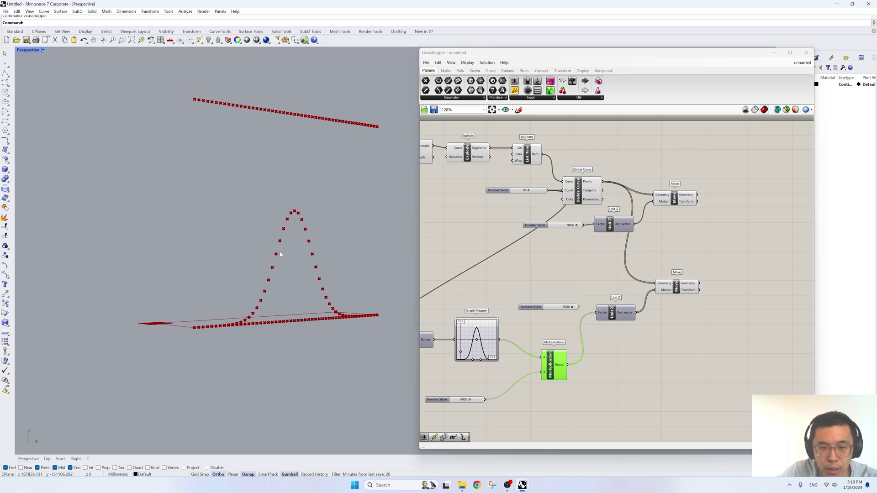
right_drag(284, 242, 289, 272)
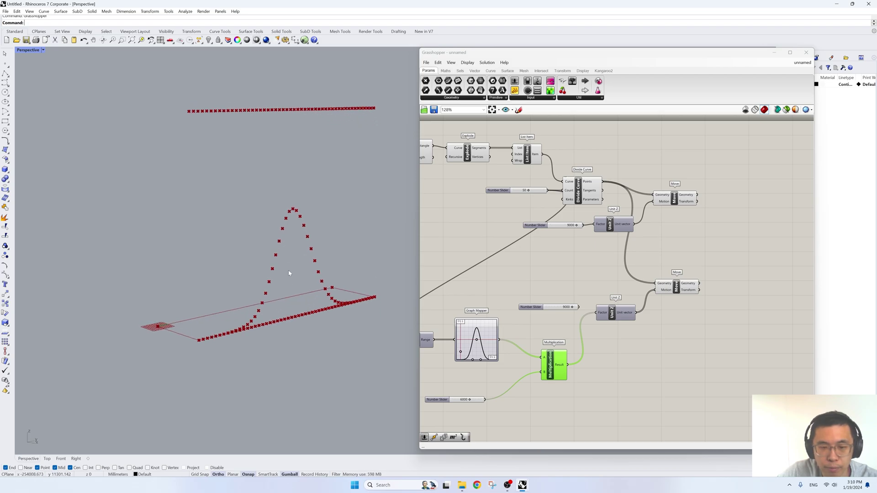
Step: Try moving the Graph Mapper's handles to shift the Gaussian peak off-centre and make the curve taller
scroll(481, 334, up, 3)
drag(476, 340, 487, 340)
mouse_move(450, 360)
mouse_down()
mouse_move(450, 341)
mouse_move(451, 353)
mouse_up()
right_drag(467, 335, 508, 328)
Step: Reshape the Graph Mapper's Gaussian curve so its peak sits near the middle and fits inside the graph
right_click(508, 328)
mouse_move(532, 403)
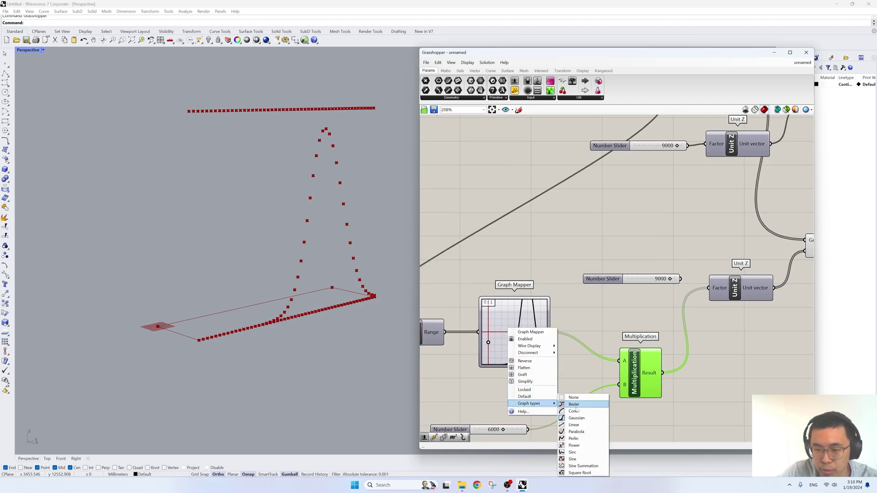
click(580, 421)
right_click(516, 333)
mouse_move(530, 379)
click(580, 404)
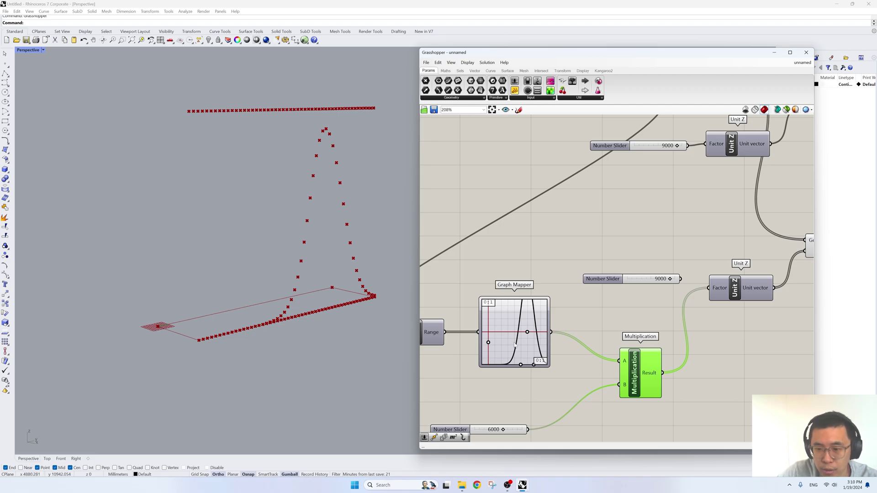
drag(527, 332, 494, 350)
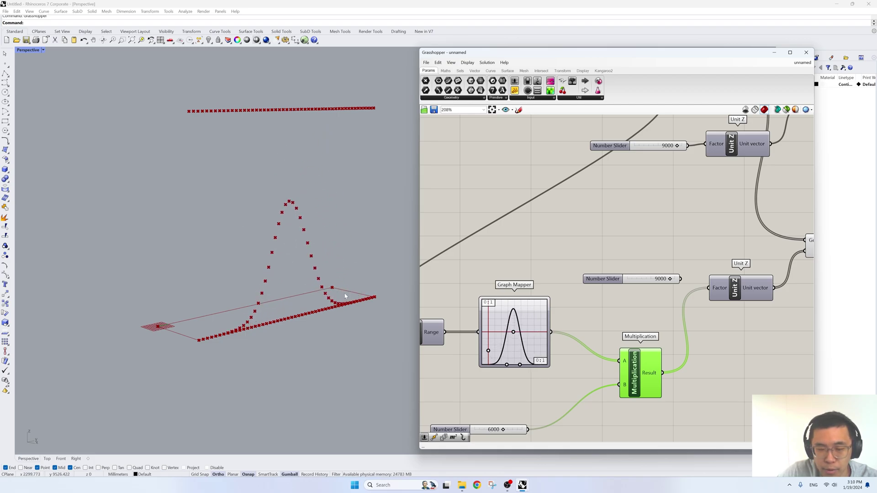
Step: Inspect the curve of raised points and slightly nudge the centre handle of the Graph Mapper's Gaussian curve
right_drag(358, 300, 313, 309)
scroll(212, 313, down, 5)
scroll(300, 298, up, 4)
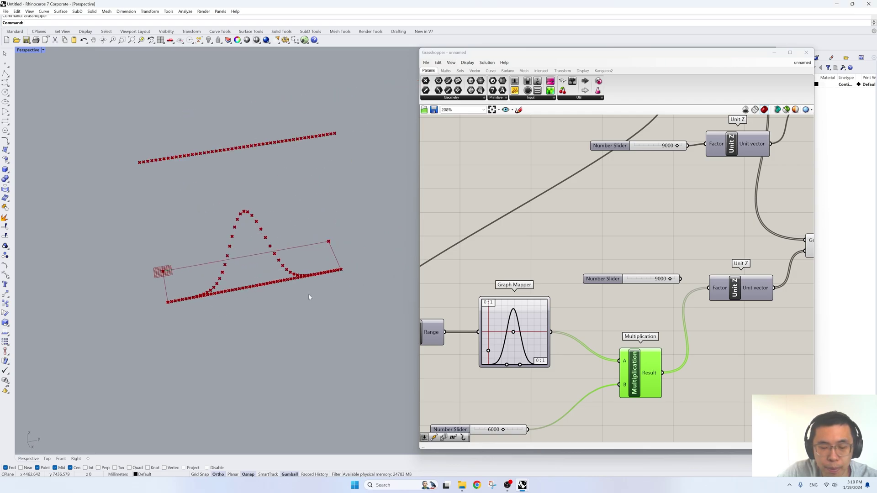
drag(514, 332, 515, 335)
Step: Add a Line component between two points beside the two Move components
right_drag(679, 368, 573, 354)
scroll(574, 354, down, 4)
right_drag(659, 301, 573, 303)
click(636, 281)
double_click(637, 283)
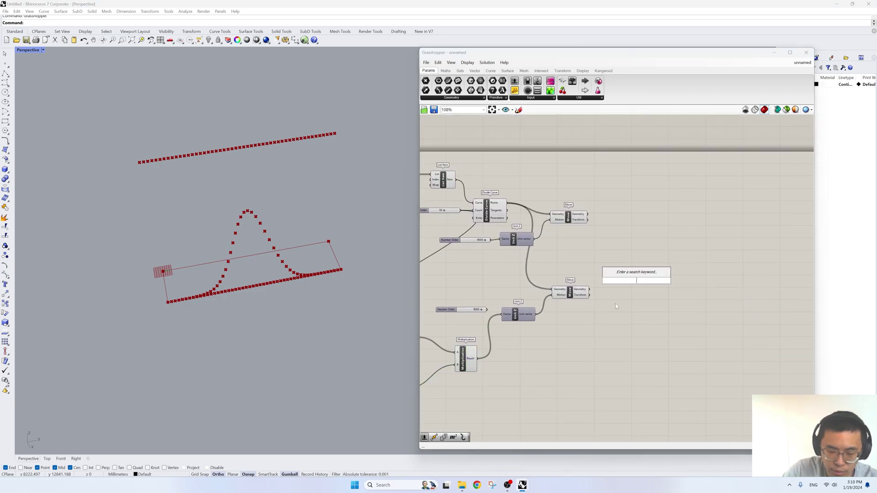
text(line)
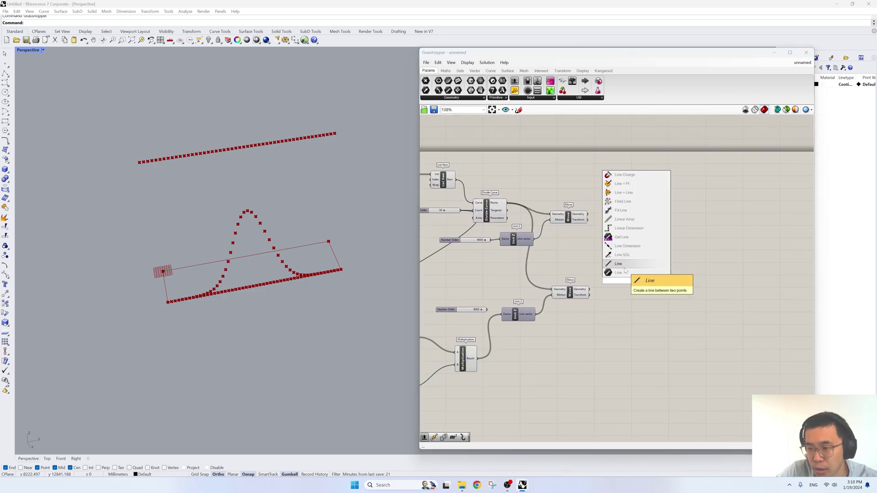
key(Return)
Step: Connect the upper Move's Geometry to the Line's Start Point and the lower Move's Geometry to its End Point
click(579, 218)
click(579, 293)
drag(589, 214, 646, 263)
right_drag(587, 303, 499, 329)
scroll(575, 254, up, 2)
click(565, 271)
drag(668, 287, 666, 263)
scroll(657, 273, down, 3)
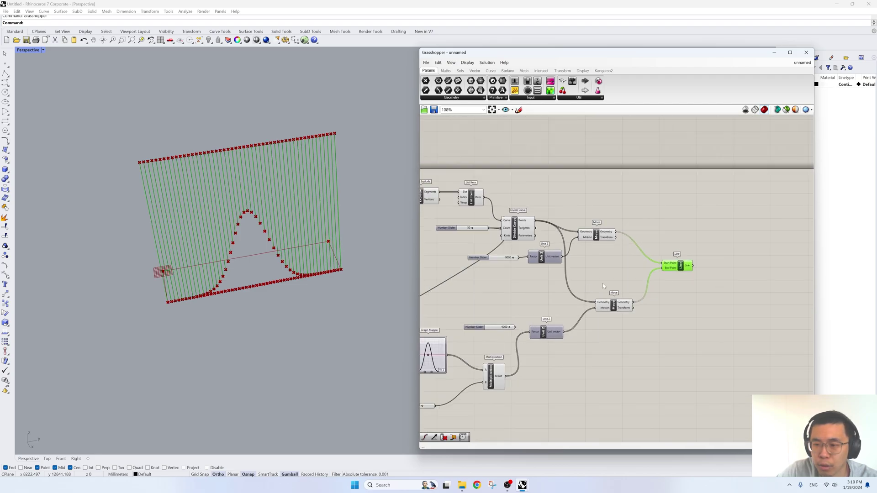
Step: Add a Divide Curve component and connect the Line output to its Curve input
scroll(648, 286, up, 3)
double_click(638, 275)
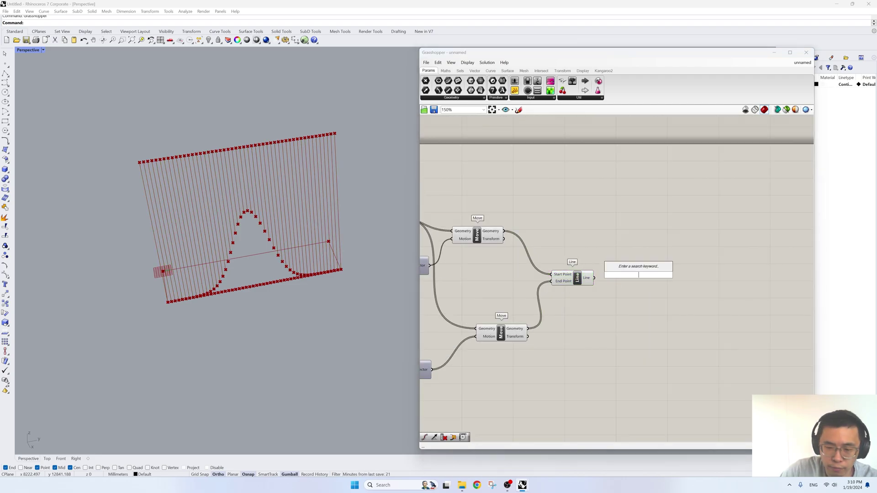
text(divide)
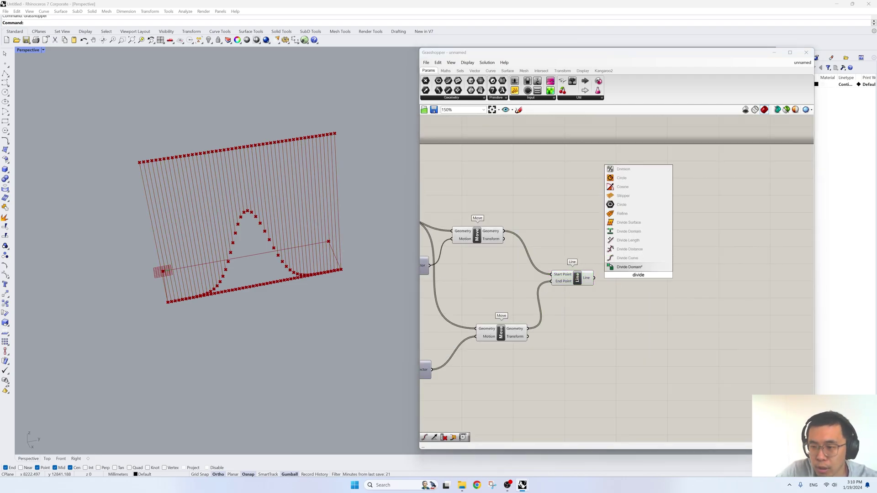
click(628, 258)
drag(606, 268, 662, 280)
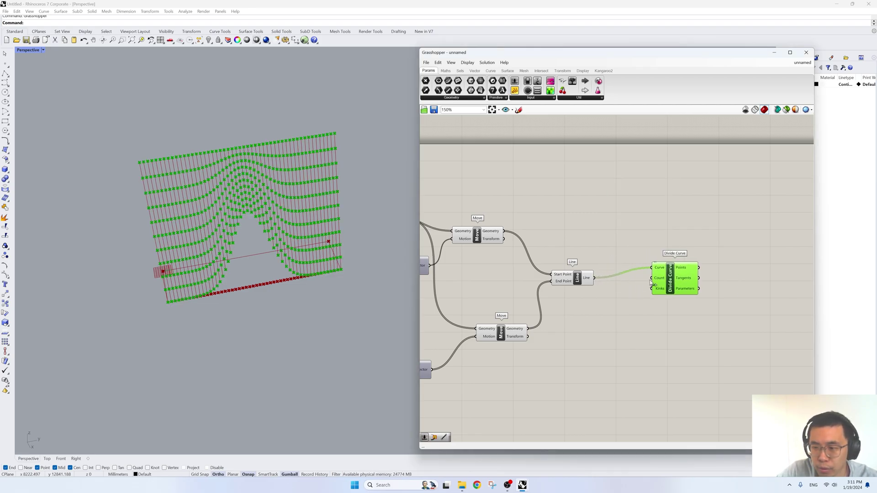
Step: Create a number slider of 20, connect it to the new Divide Curve's Count, and align the two components
double_click(609, 322)
text(20)
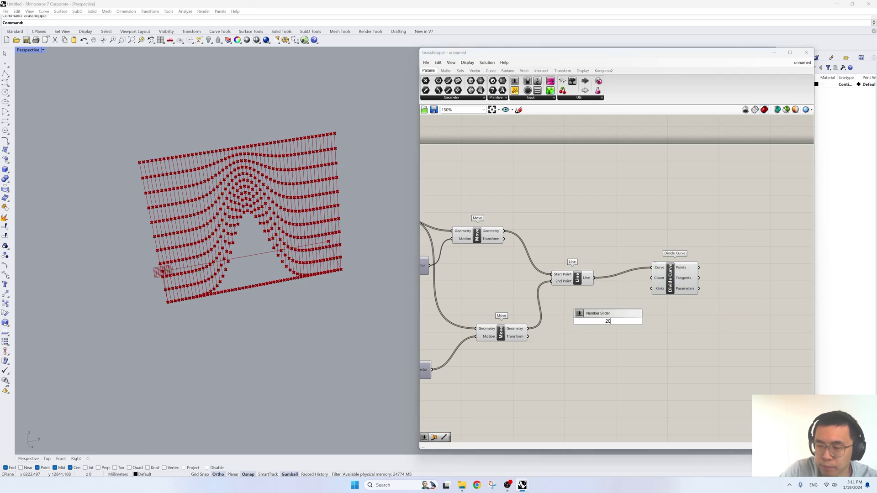
key(Return)
drag(643, 321, 654, 284)
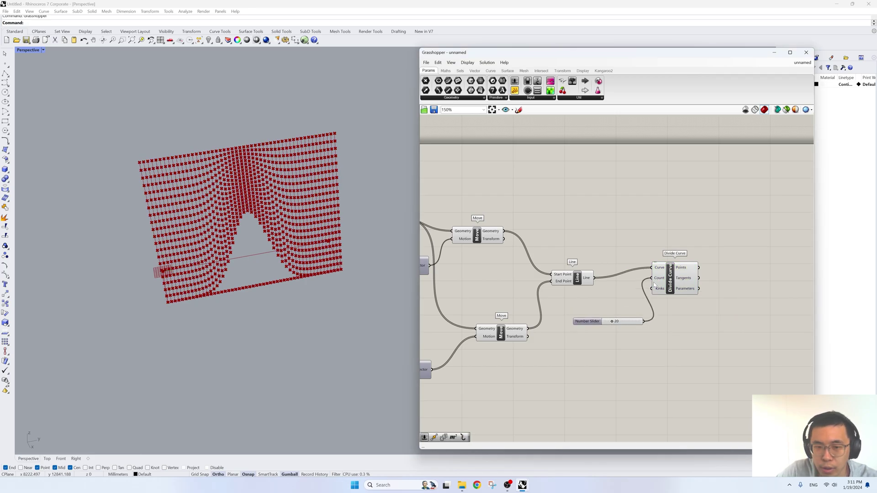
drag(633, 323, 624, 304)
drag(668, 277, 670, 285)
Step: Add a Move component after the new Divide Curve and connect the division Points to its Geometry input
right_drag(691, 290, 558, 281)
double_click(635, 314)
text(move)
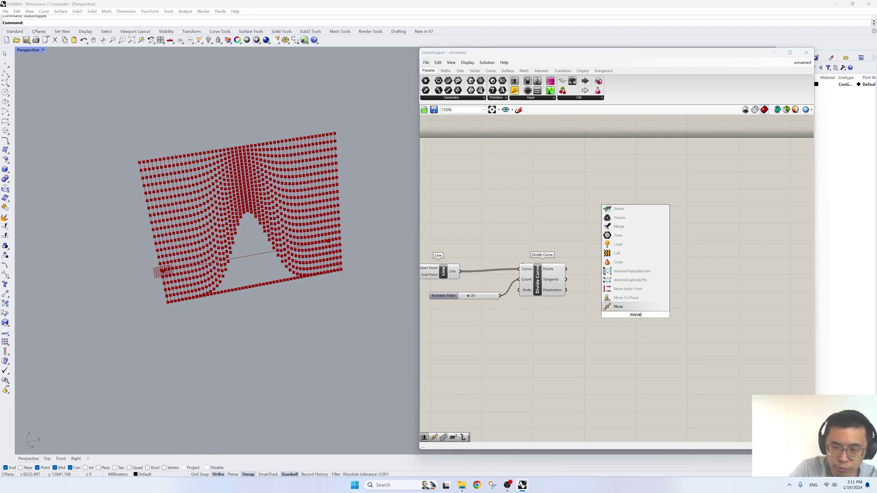
key(Return)
drag(567, 270, 644, 302)
right_drag(192, 269, 333, 352)
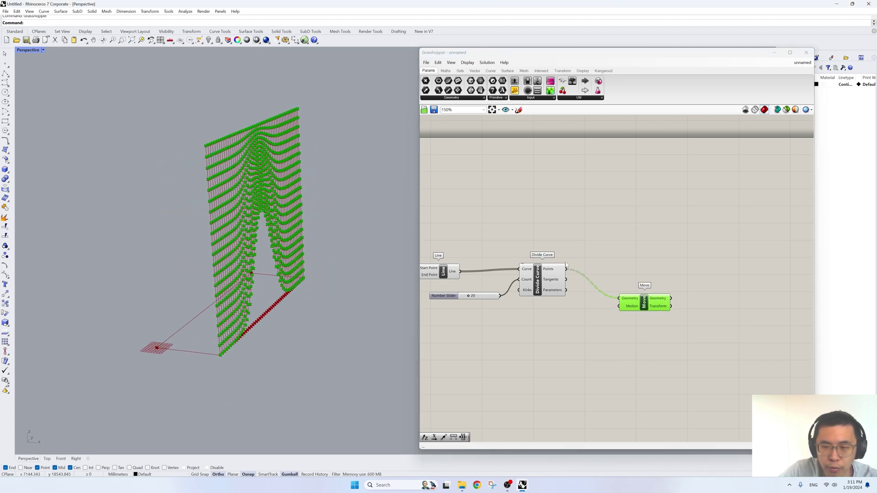
drag(648, 312, 654, 295)
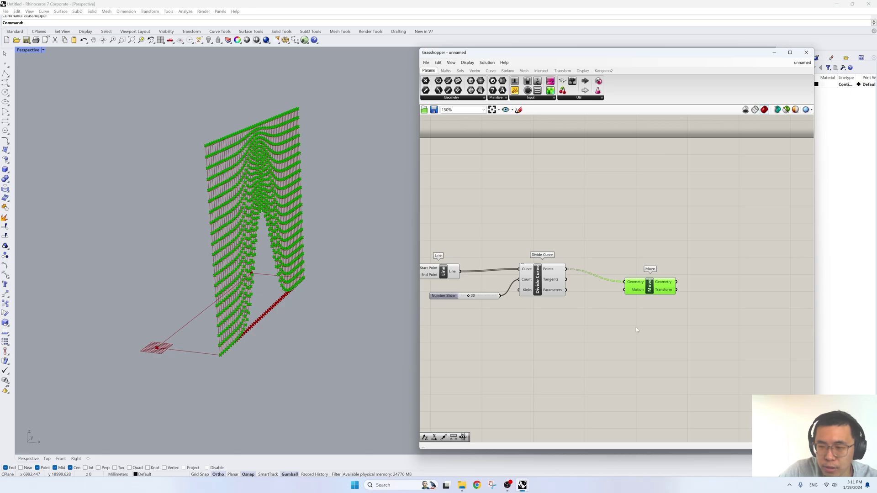
Step: Add a Unit X component and connect its Unit vector to the new Move's Motion input
double_click(609, 336)
text(uni)
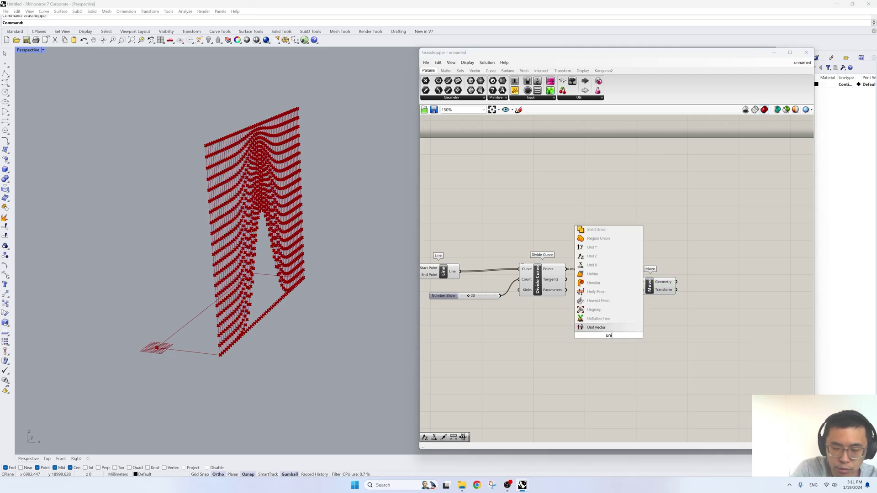
text(t x)
click(607, 328)
drag(609, 334, 624, 289)
Step: Add a second Graph Mapper below the Divide Curve and set its graph type to Bezier
right_drag(526, 346, 646, 313)
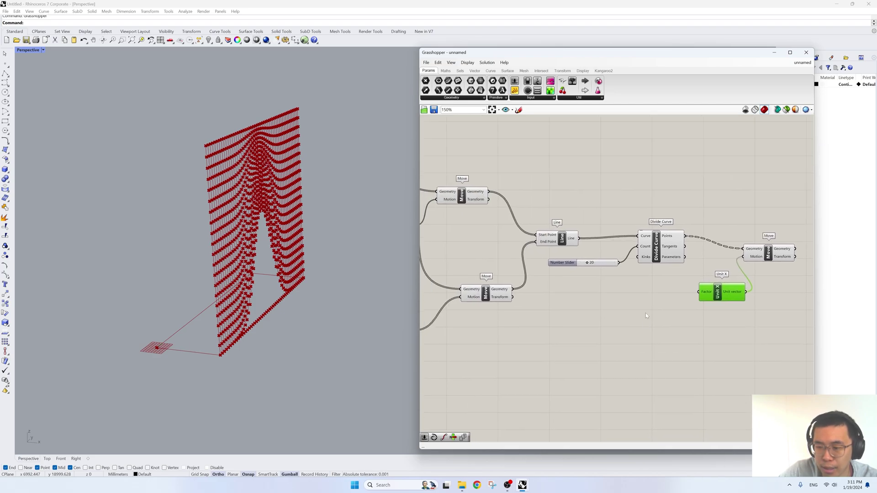
double_click(639, 347)
text(graph)
key(Up)
key(Return)
right_click(634, 341)
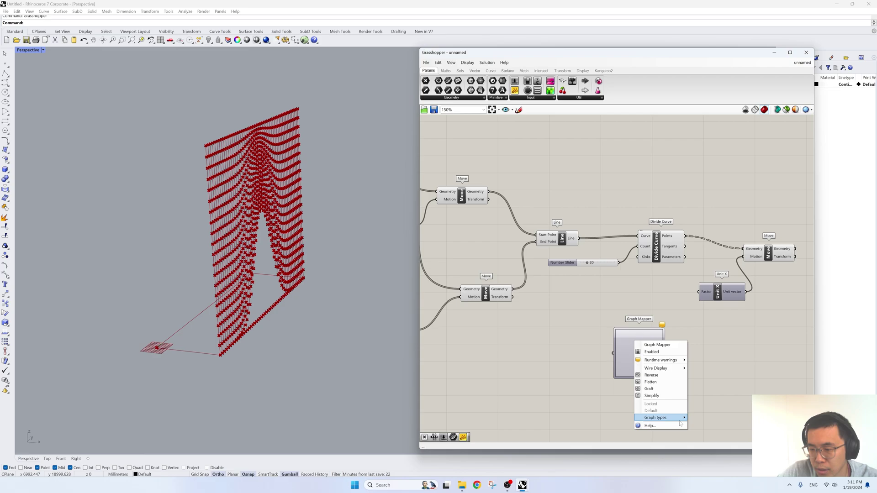
mouse_move(679, 423)
click(705, 403)
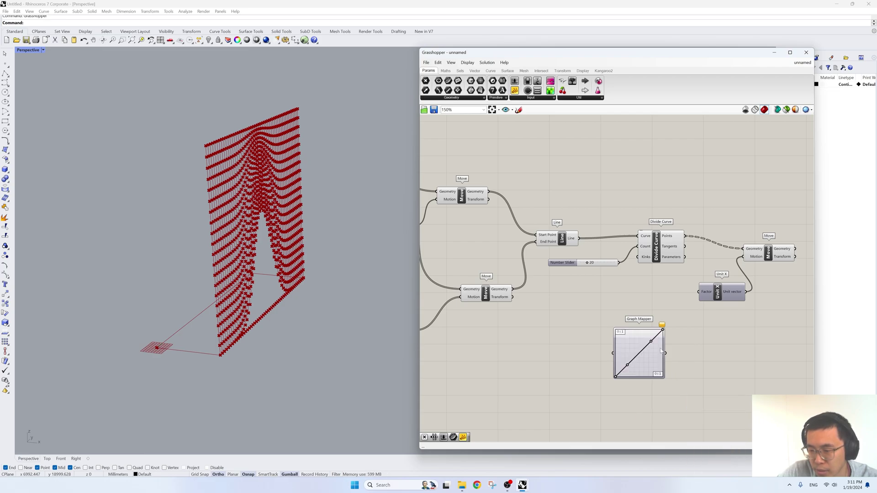
Step: Shape the new Graph Mapper's Bezier curve to rise steeply and then flatten, and shift the component up slightly
drag(627, 366, 607, 355)
right_drag(634, 353, 605, 333)
drag(636, 333, 657, 318)
click(608, 348)
Step: Add a Range component and place it just before the new Graph Mapper
right_drag(553, 365, 621, 353)
double_click(621, 354)
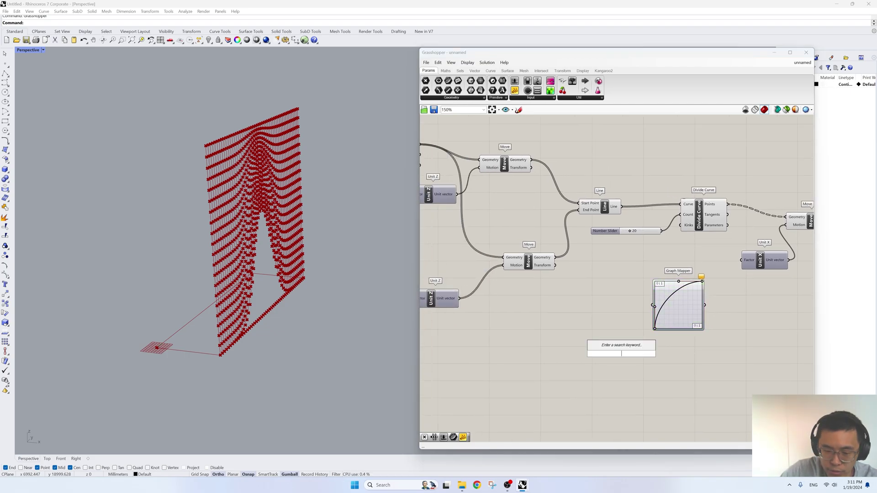
text(range)
click(621, 347)
right_drag(571, 346, 584, 338)
drag(634, 348, 625, 303)
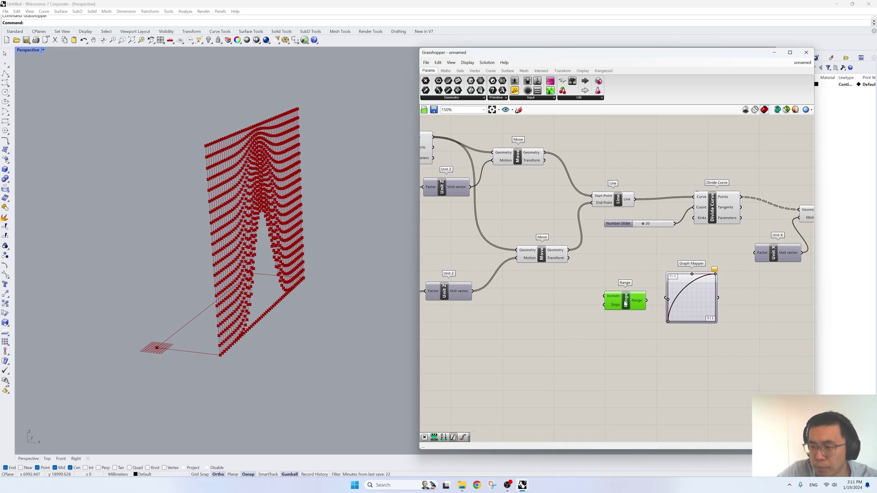
Step: Connect the 20 slider to the Range's Steps and the Range output to the new Graph Mapper
drag(671, 226, 608, 296)
right_drag(630, 307, 599, 311)
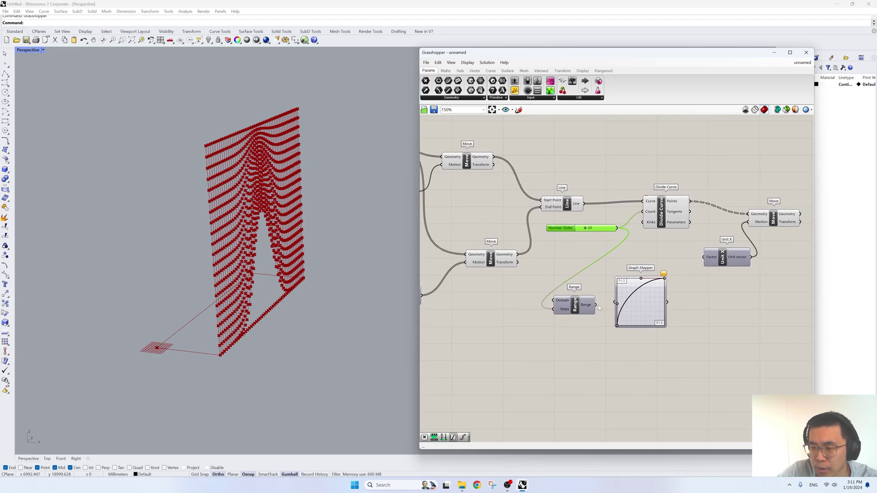
drag(585, 309, 589, 307)
right_drag(647, 315, 588, 310)
double_click(662, 326)
text(*)
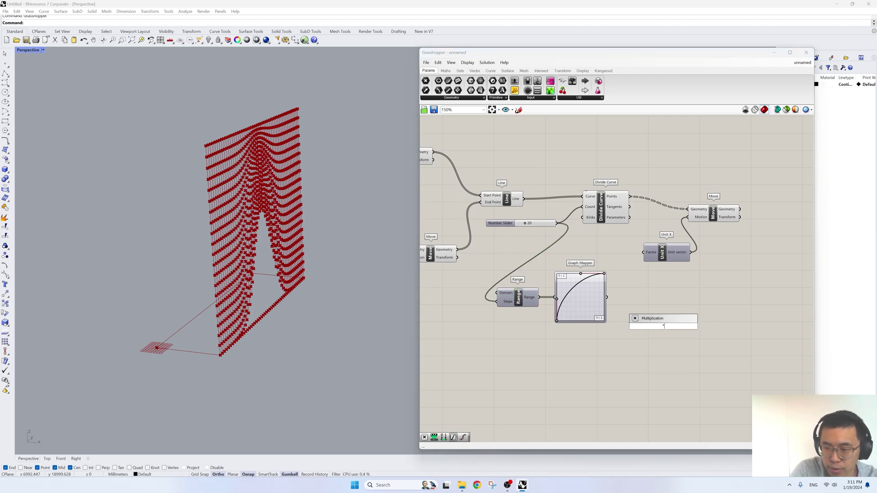
key(Return)
key(ctrl+z)
Step: Add a Remap Numbers component and connect the new Graph Mapper's output to its Value input
double_click(662, 322)
text(remap)
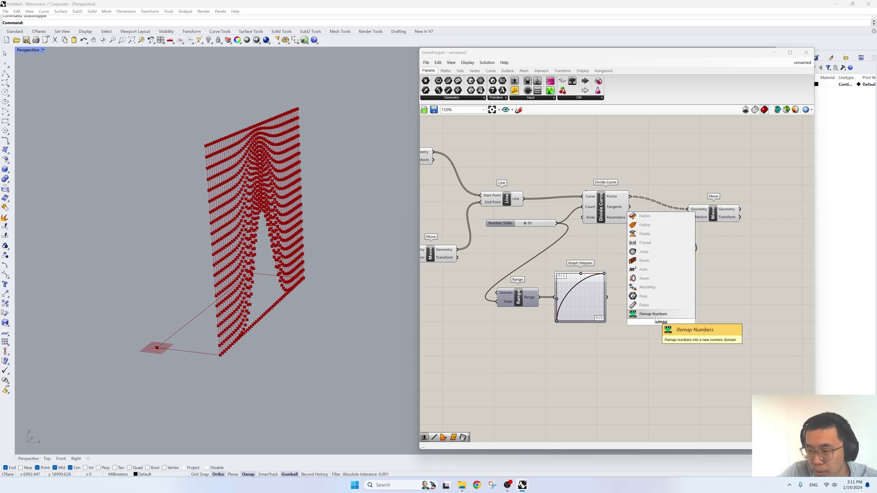
click(653, 314)
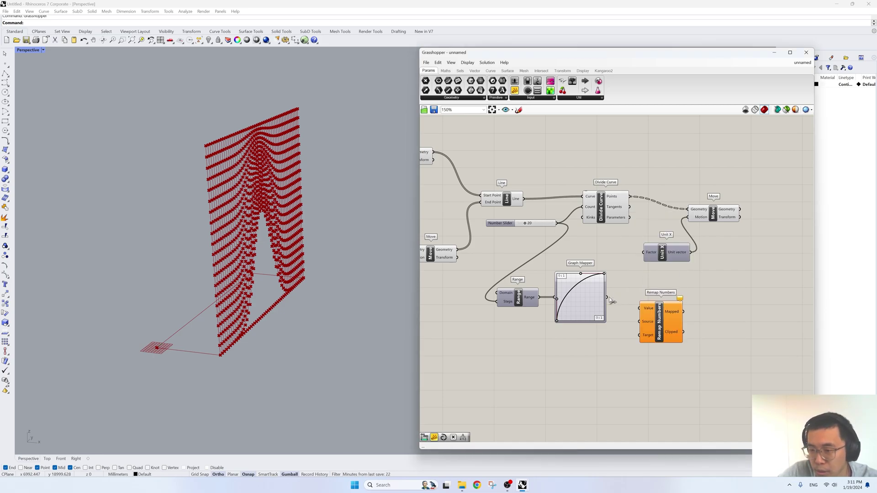
drag(637, 307, 639, 308)
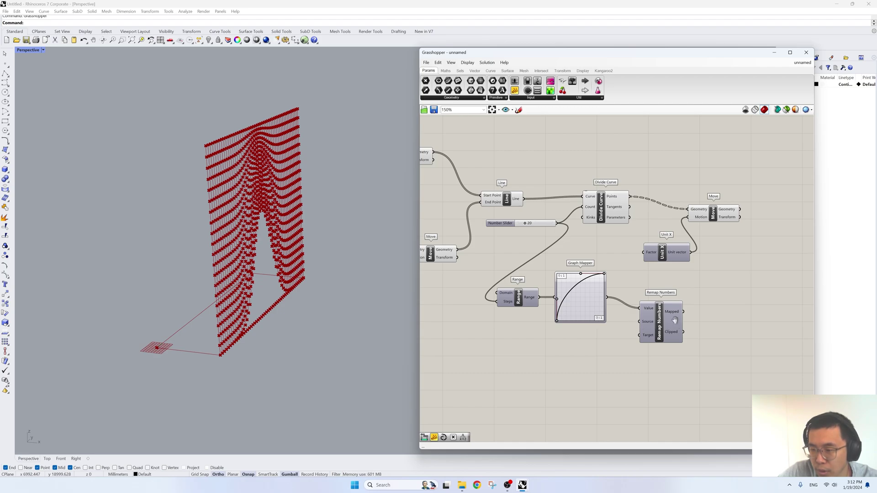
right_drag(676, 323, 628, 339)
drag(616, 333, 615, 325)
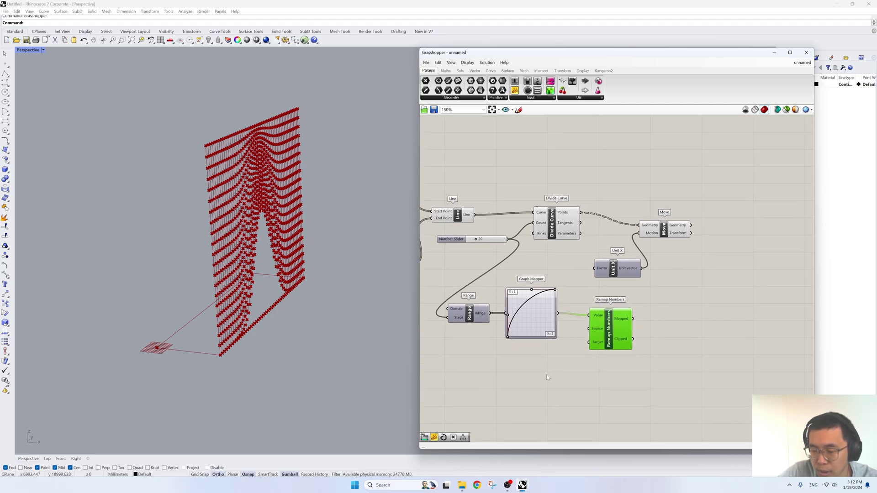
Step: Add a Construct Domain component below the new Graph Mapper
right_drag(546, 377, 600, 351)
double_click(591, 365)
text(construct domain)
key(Up)
key(Return)
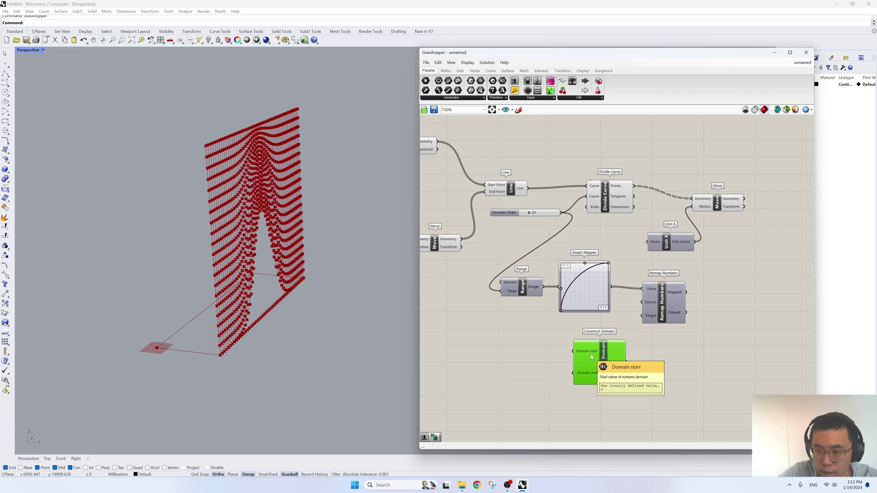
Step: Create a number slider of 500 and connect it to the Construct Domain's Domain start
double_click(525, 361)
text(500)
key(Return)
drag(525, 361, 525, 352)
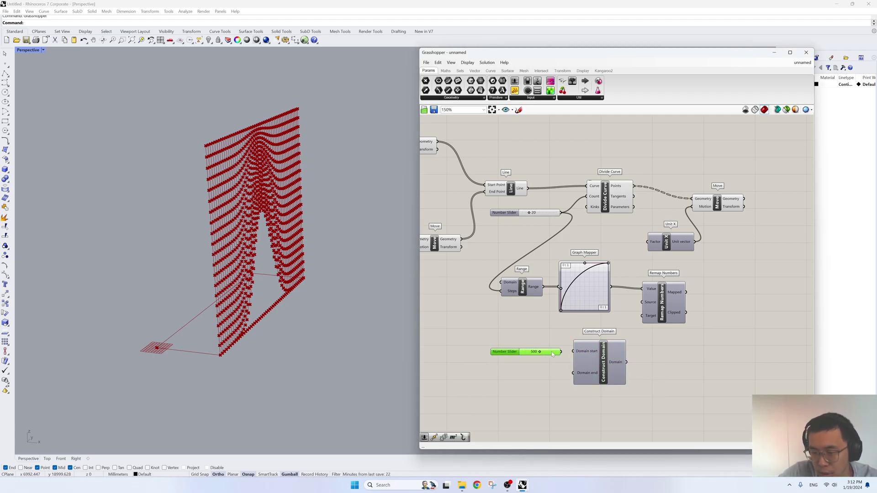
Step: Create a number slider of 2000 and connect it to the Construct Domain's Domain end
double_click(530, 386)
text(2)
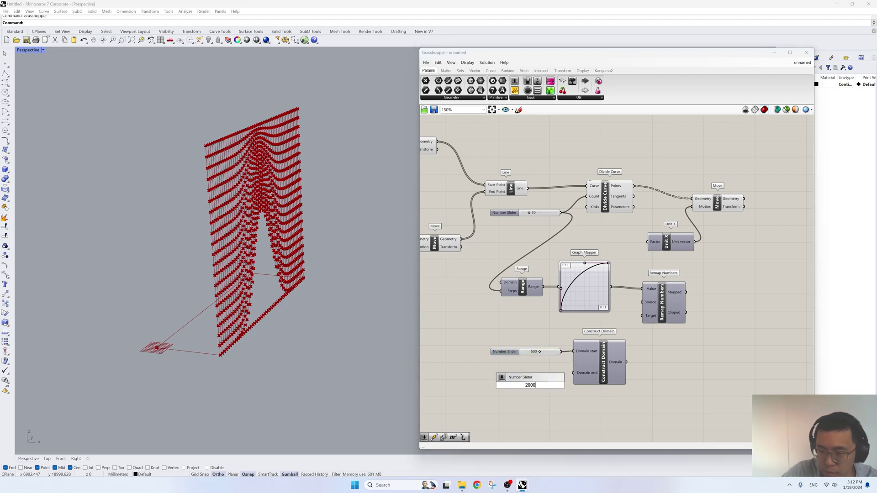
text(000)
key(Return)
drag(557, 371, 573, 373)
Step: Connect the Domain to Remap Numbers' Target and Mapped to the Unit X Factor, then move the last Move farther out
right_drag(685, 310, 560, 340)
drag(555, 334, 516, 284)
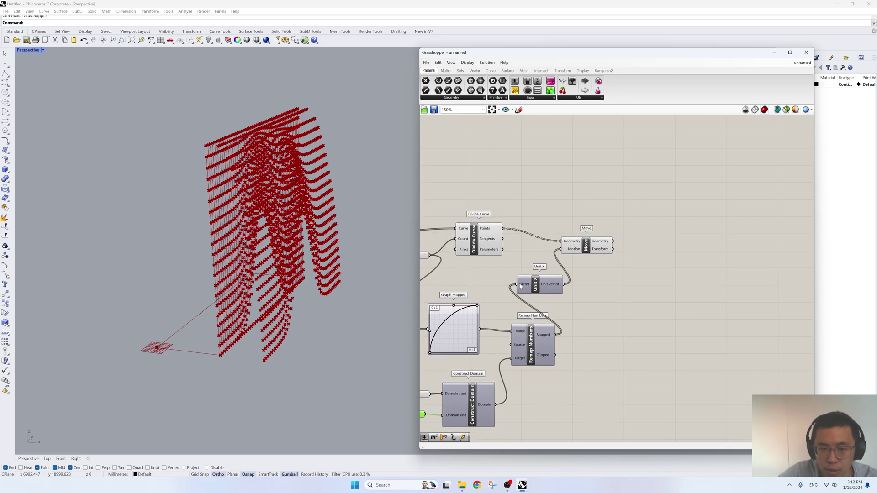
click(589, 248)
drag(589, 248, 660, 246)
Step: Reshape the second Graph Mapper's Bezier curve to start flat and end steep, and inspect the shifted points from several angles
right_drag(487, 302, 610, 278)
right_drag(232, 292, 341, 193)
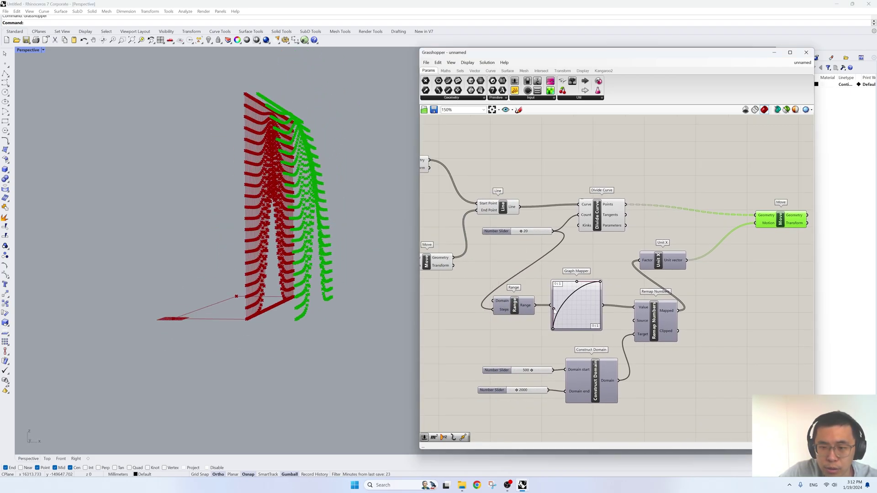
drag(555, 310, 584, 342)
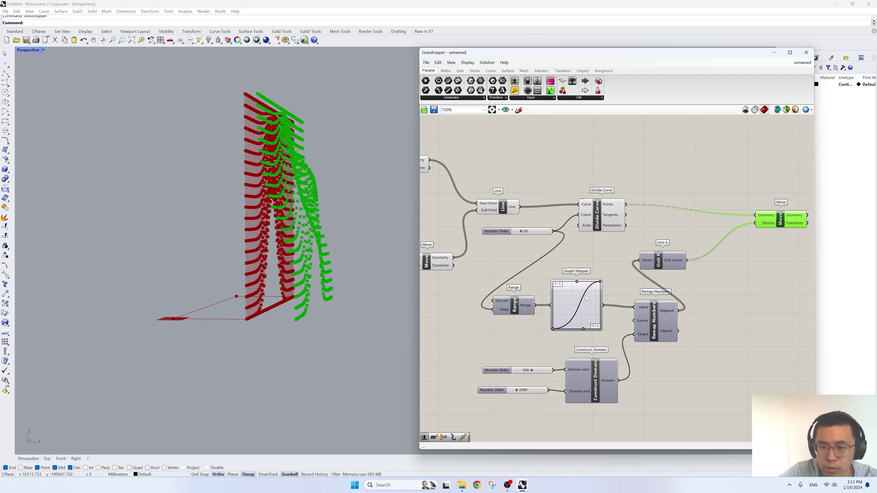
drag(579, 286, 611, 306)
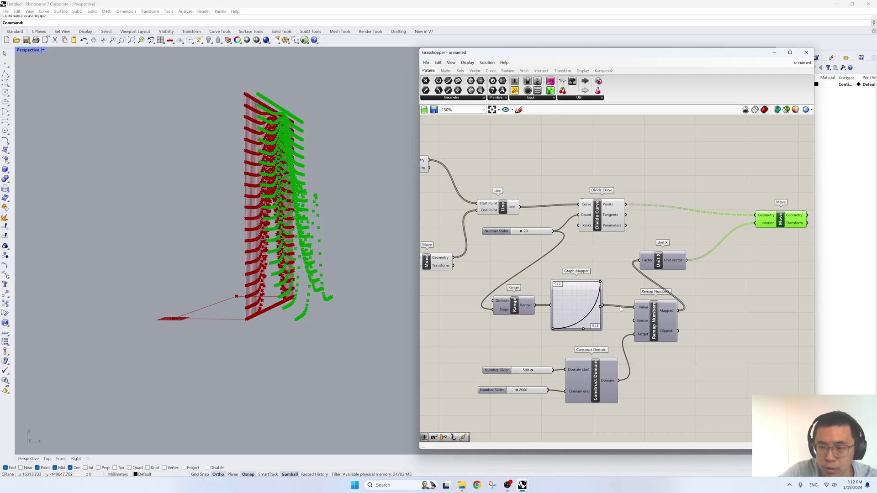
right_drag(411, 278, 370, 294)
right_drag(705, 302, 548, 299)
right_drag(316, 270, 303, 298)
right_drag(190, 259, 311, 351)
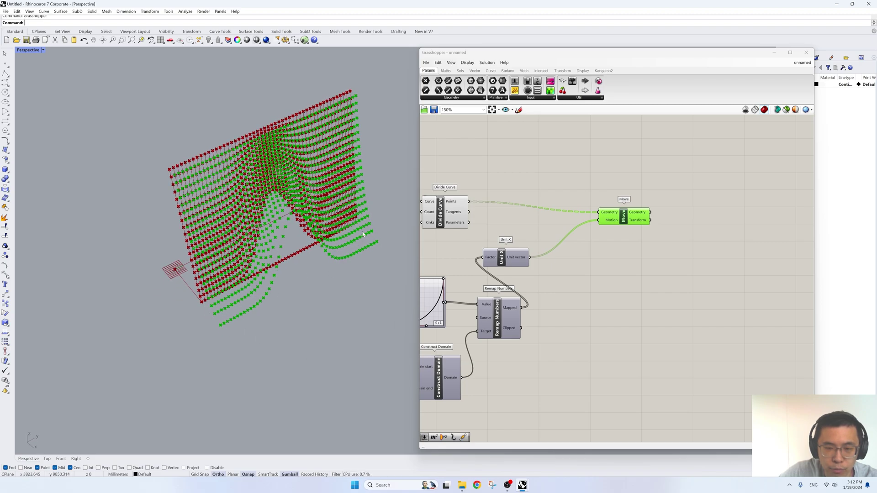
Step: Rearrange the Remap Numbers and Unit X components so their wires run cleanly toward the last Move
right_drag(551, 269, 605, 256)
drag(678, 209, 681, 201)
right_drag(575, 234, 641, 200)
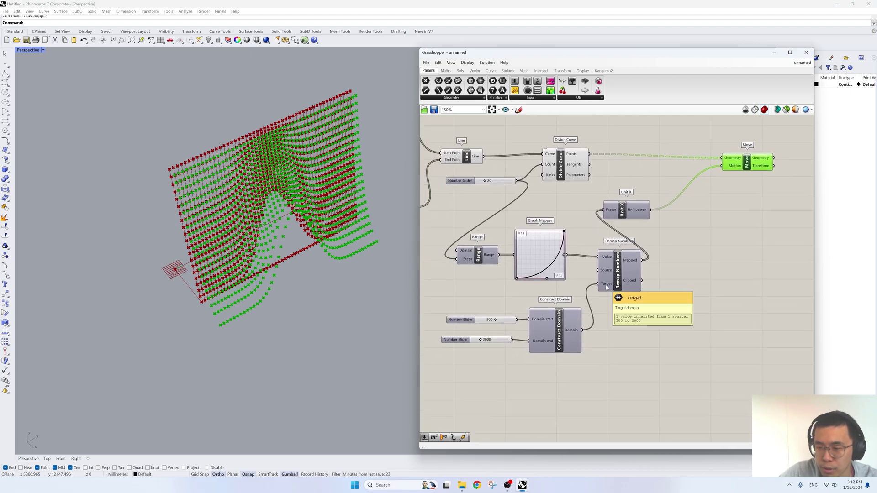
drag(618, 273, 619, 271)
drag(636, 212, 692, 210)
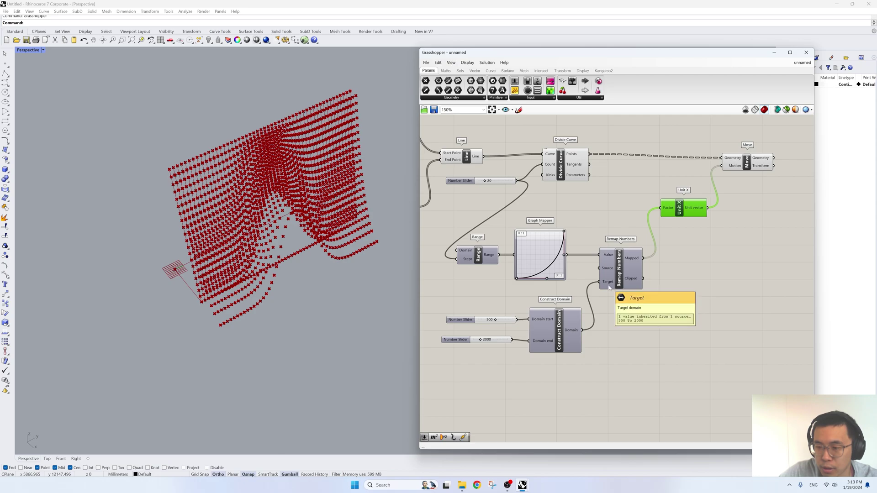
Step: Add a third Graph Mapper on the free canvas below the two domain sliders
right_drag(577, 314, 659, 280)
right_drag(621, 312, 640, 311)
double_click(569, 348)
text(gra)
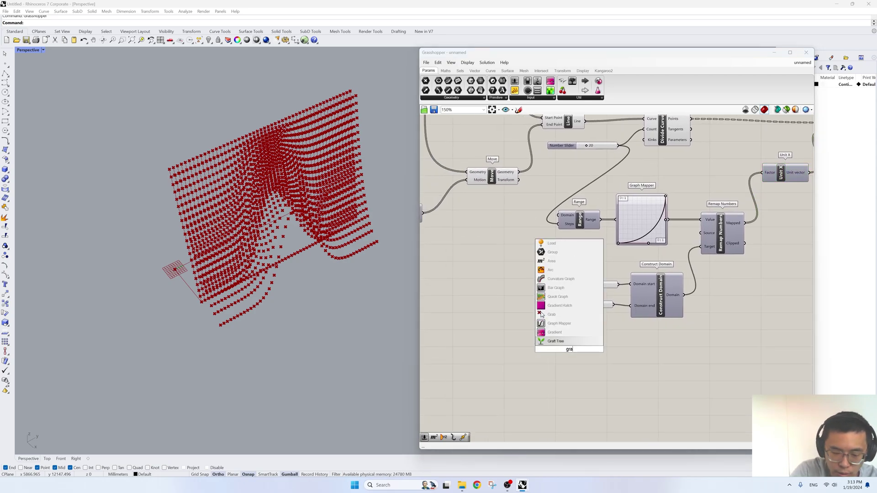
click(559, 323)
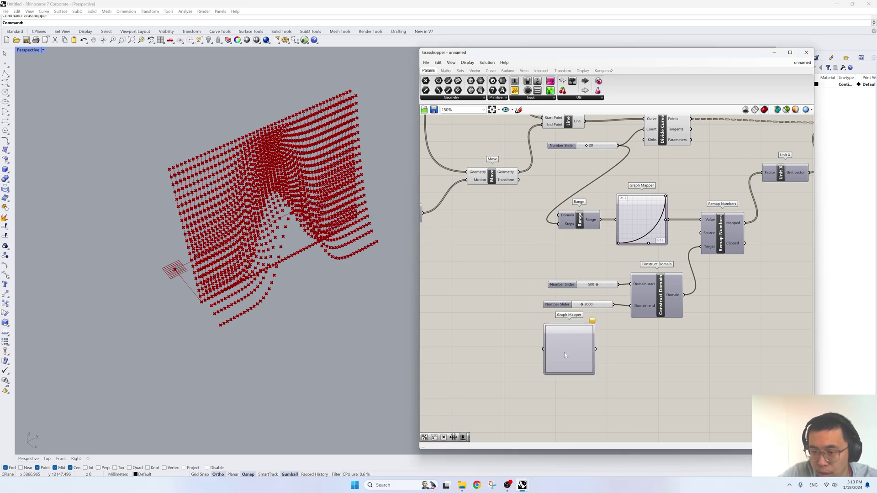
drag(565, 352, 546, 374)
right_drag(536, 345, 611, 343)
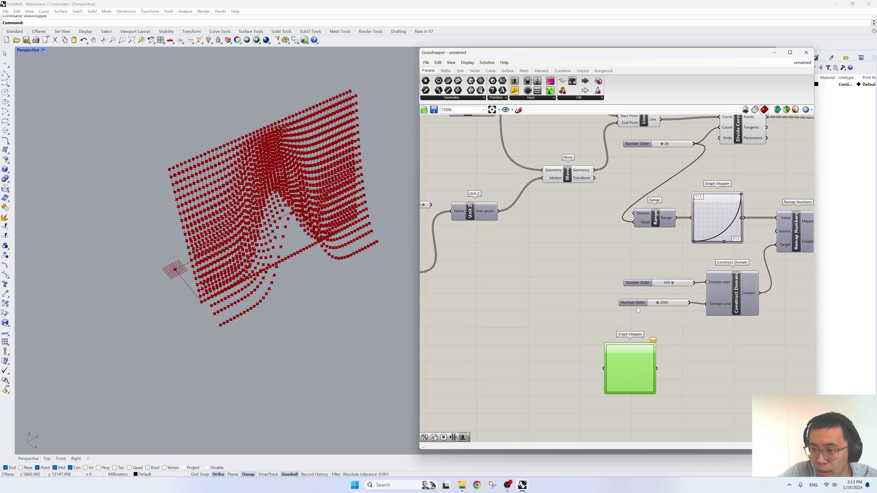
Step: Copy the Range beside the new Graph Mapper, driving its Steps with the first Divide Curve's count slider and feeding its output into the mapper
click(655, 223)
alt+drag(654, 223, 570, 369)
right_drag(456, 271, 602, 306)
scroll(602, 306, down, 2)
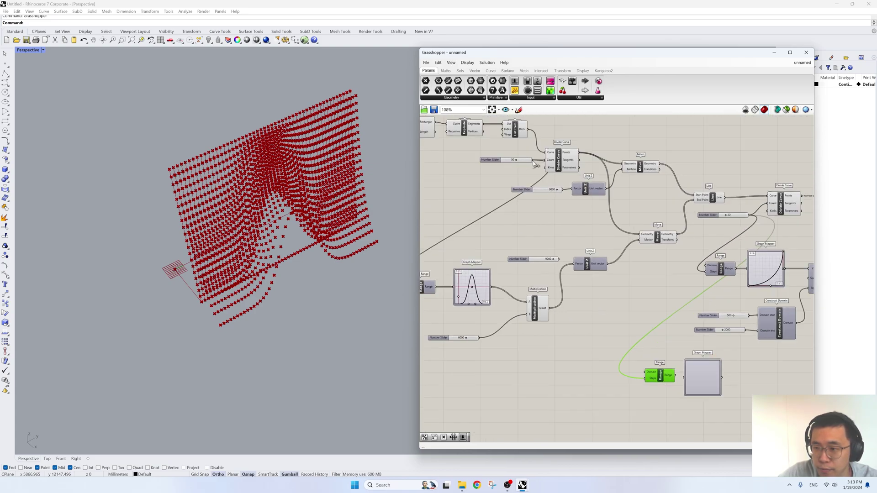
drag(533, 161, 615, 374)
scroll(639, 370, up, 4)
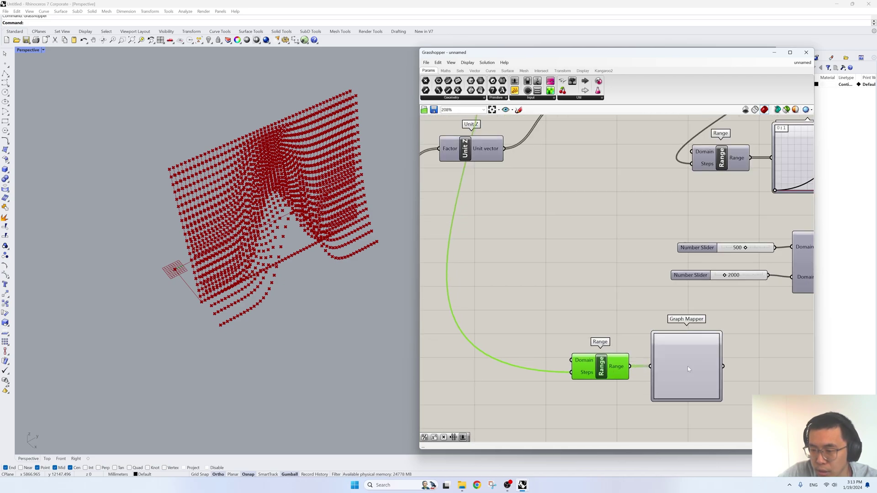
Step: Set the new Graph Mapper to the Bezier type and shape its curve into a smooth S
right_click(688, 366)
mouse_move(710, 441)
click(758, 405)
right_drag(712, 375, 615, 355)
drag(606, 330, 585, 312)
drag(573, 363, 598, 390)
Step: Duplicate the Remap Numbers component and place the copy near the new Graph Mapper
scroll(589, 384, down, 4)
right_drag(579, 361, 591, 338)
scroll(613, 325, up, 1)
click(697, 221)
mouse_move(707, 229)
alt+drag(707, 228, 629, 377)
click(591, 351)
Step: Shift Construct Domain with its sliders away from Remap Numbers, and connect the new Graph Mapper to the copied Remap Numbers' Value
drag(618, 317, 542, 263)
drag(635, 282, 551, 280)
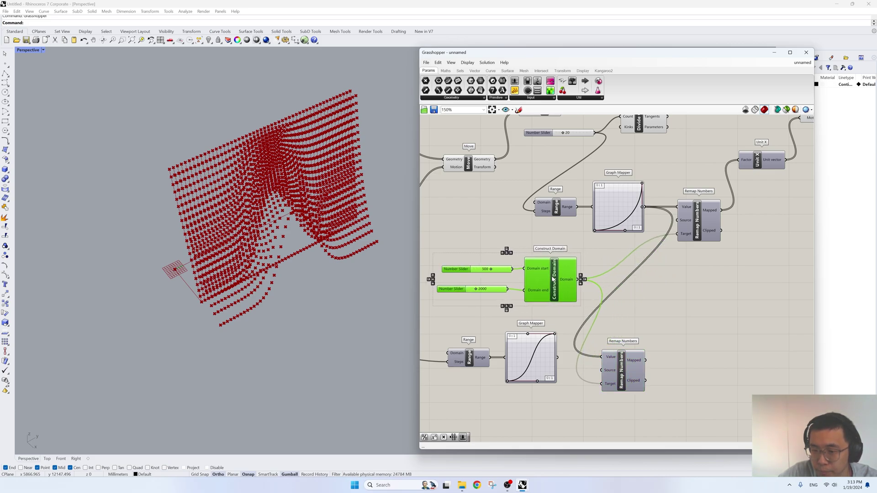
drag(618, 357, 629, 337)
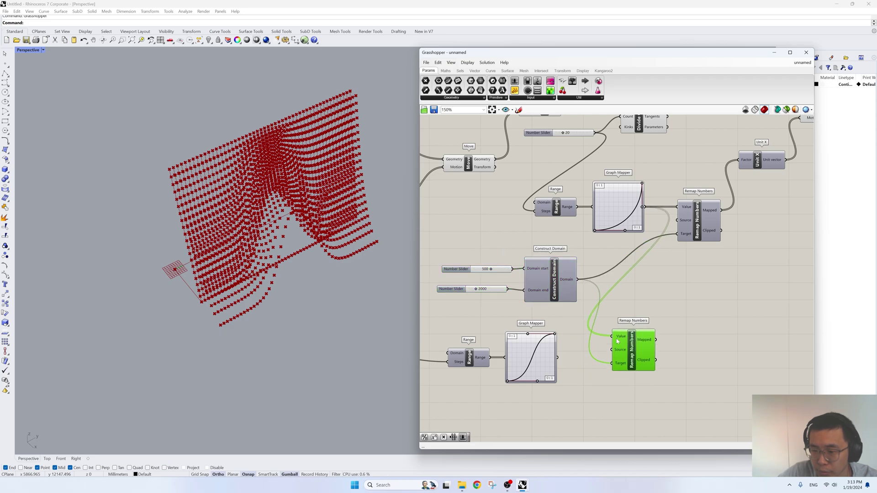
drag(562, 356, 613, 336)
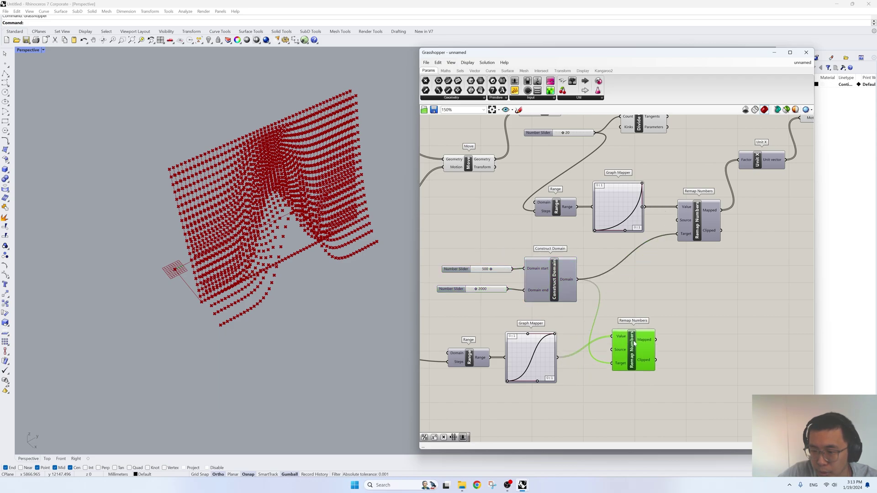
Step: Connect the copied Remap Numbers' Mapped output to the original Remap Numbers' Target and graft that Target input
drag(667, 316, 677, 234)
right_drag(616, 259, 608, 270)
right_drag(219, 305, 292, 303)
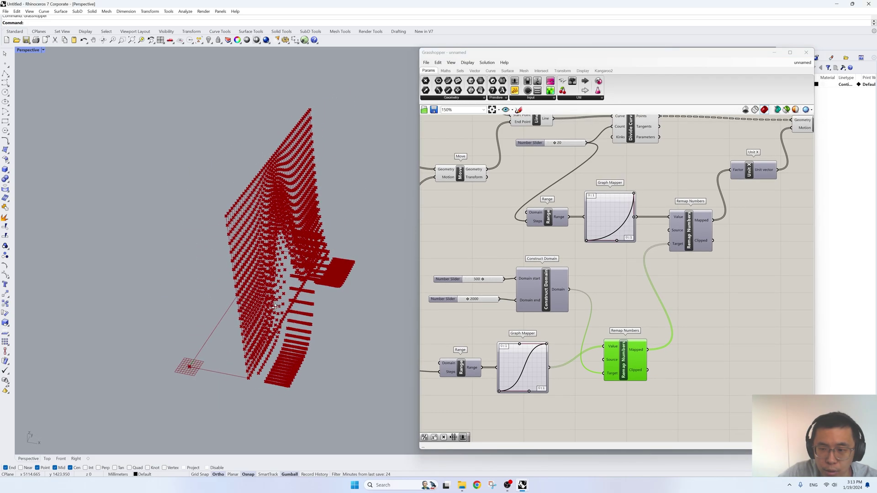
right_click(678, 245)
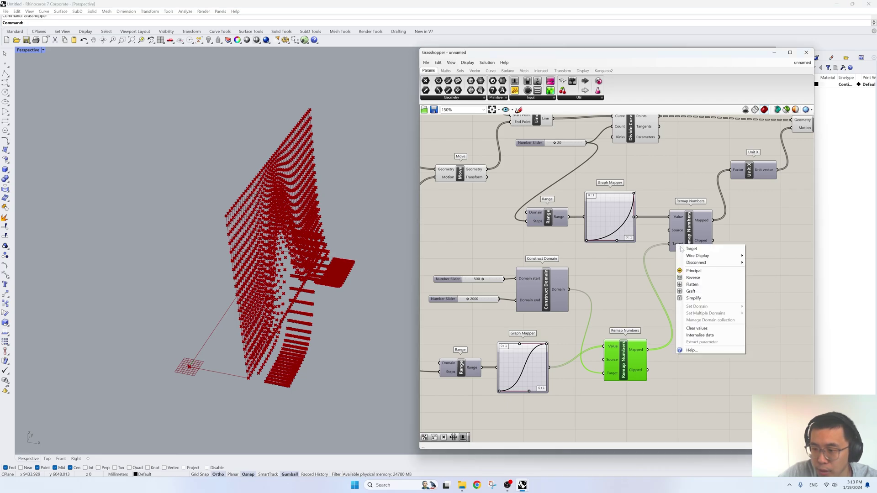
click(693, 291)
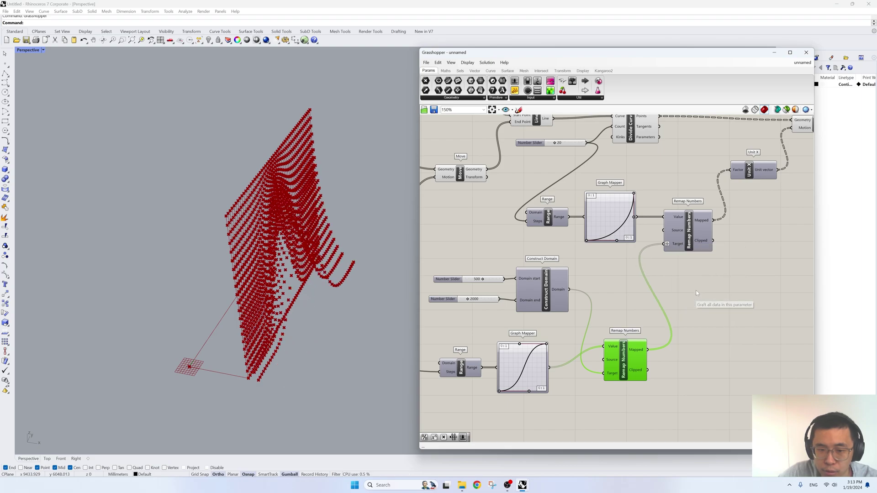
right_drag(286, 303, 213, 233)
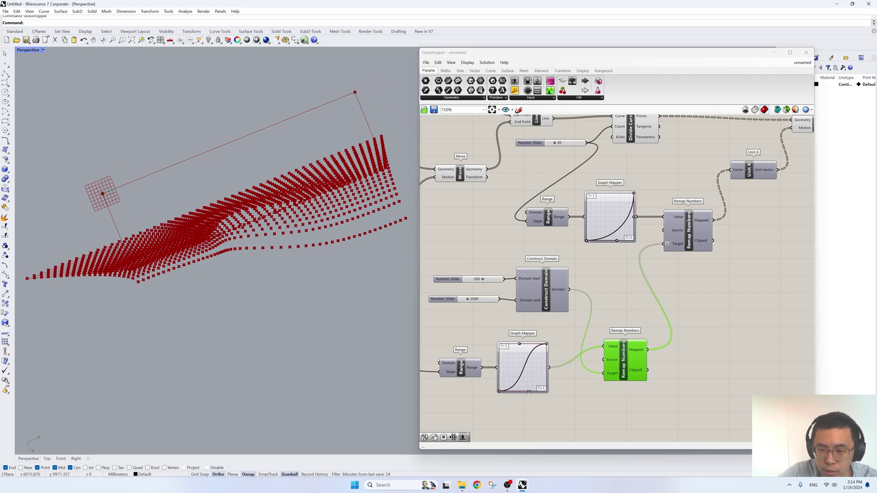
mouse_move(529, 391)
mouse_down()
mouse_move(501, 396)
mouse_move(528, 402)
mouse_move(523, 391)
mouse_up()
right_click(534, 364)
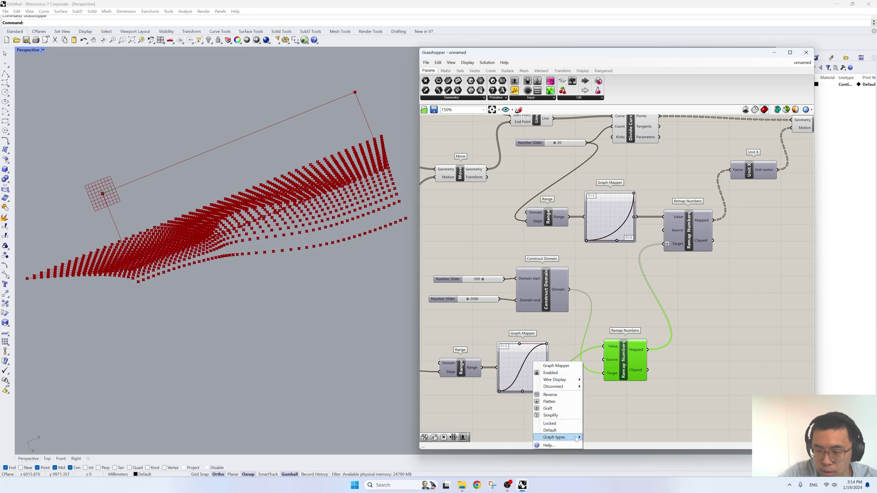
click(541, 428)
Step: Switch the third Graph Mapper to the Sine type, shape it into a single centred hump, and inspect the bulging points
right_click(523, 382)
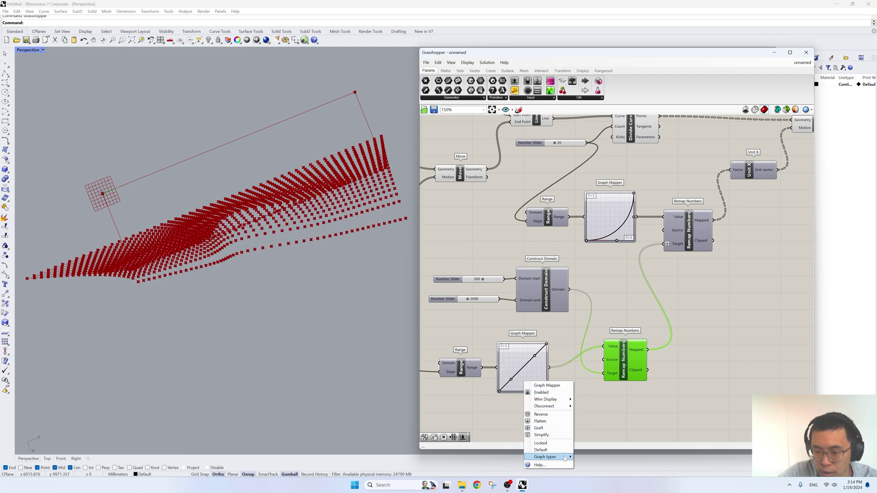
mouse_move(545, 456)
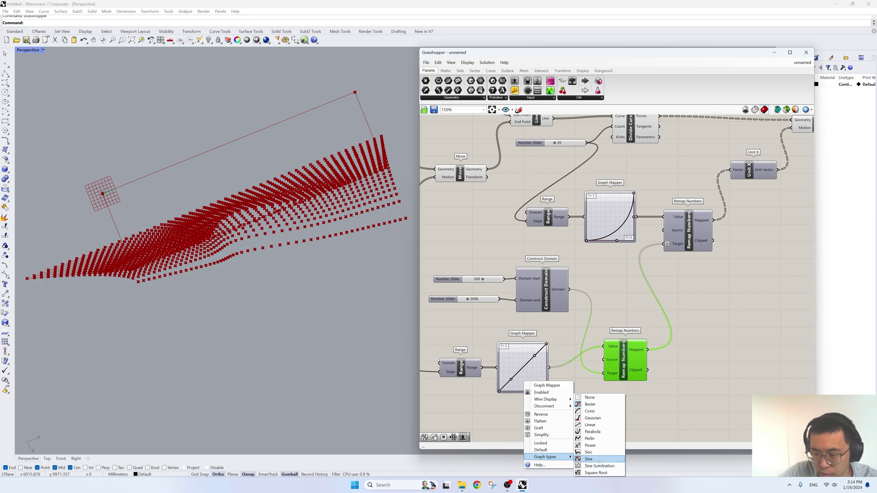
click(593, 459)
drag(546, 345, 522, 342)
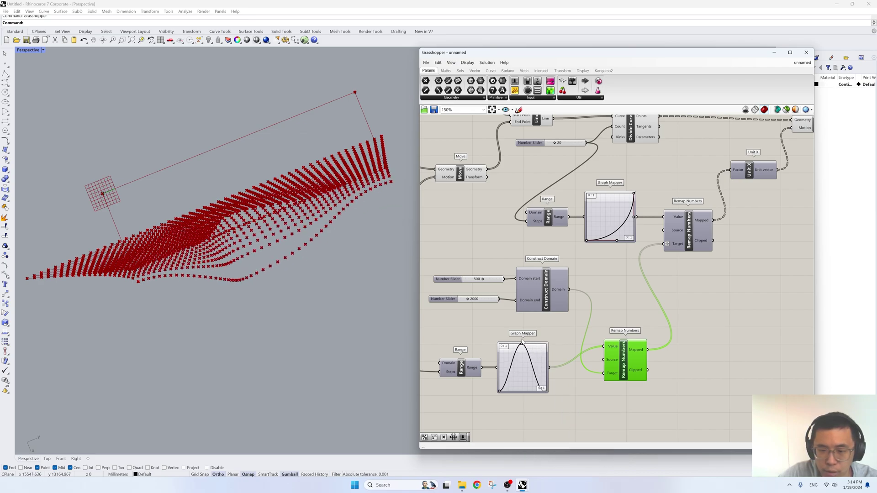
right_drag(364, 337, 296, 260)
scroll(362, 281, down, 8)
scroll(313, 265, up, 8)
Step: Add an Interpolate component after the last Move and connect Move's Geometry output to its Vertices
right_drag(695, 289, 533, 357)
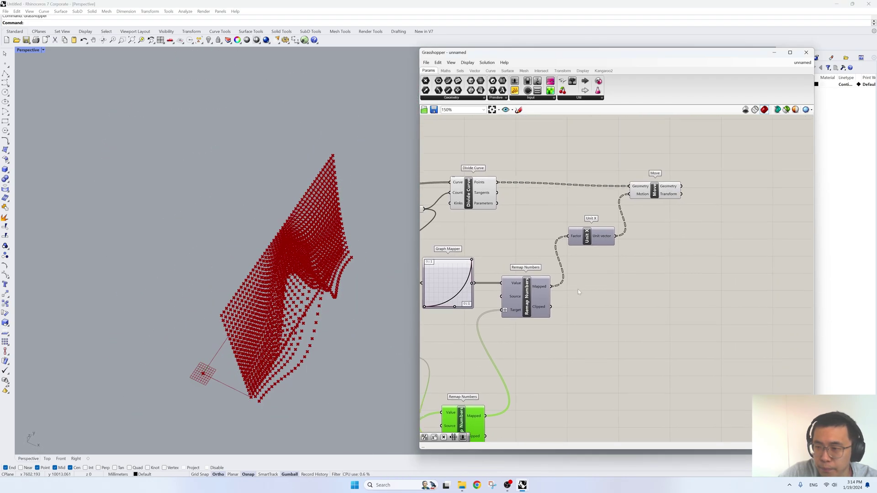
click(654, 194)
right_drag(731, 228, 638, 276)
double_click(637, 276)
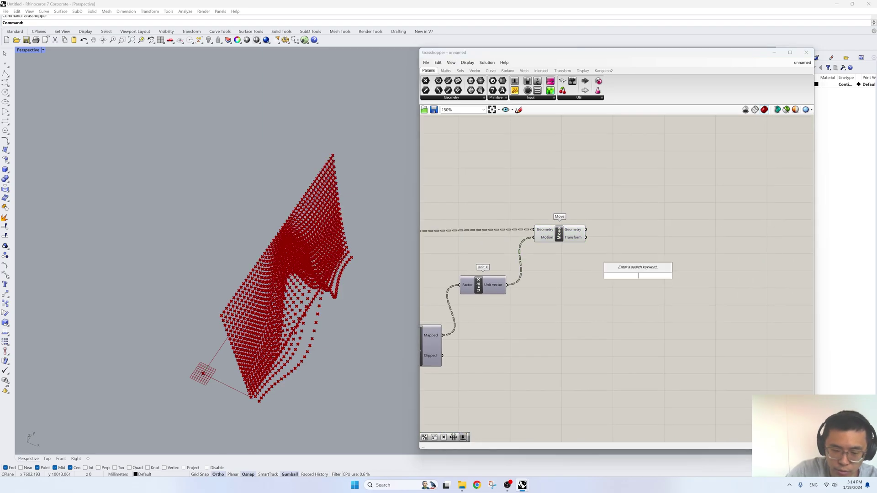
text(curve)
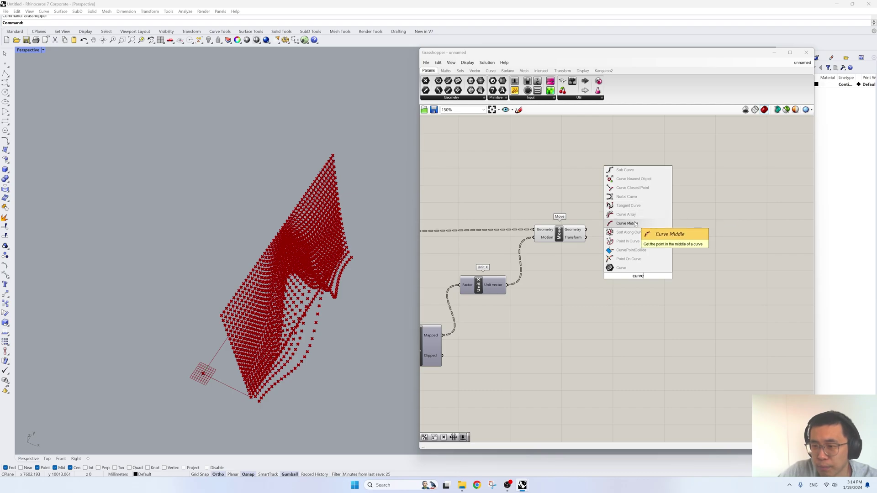
key(BackSpace)
key(BackSpace)
key(BackSpace)
key(BackSpace)
key(BackSpace)
text(int)
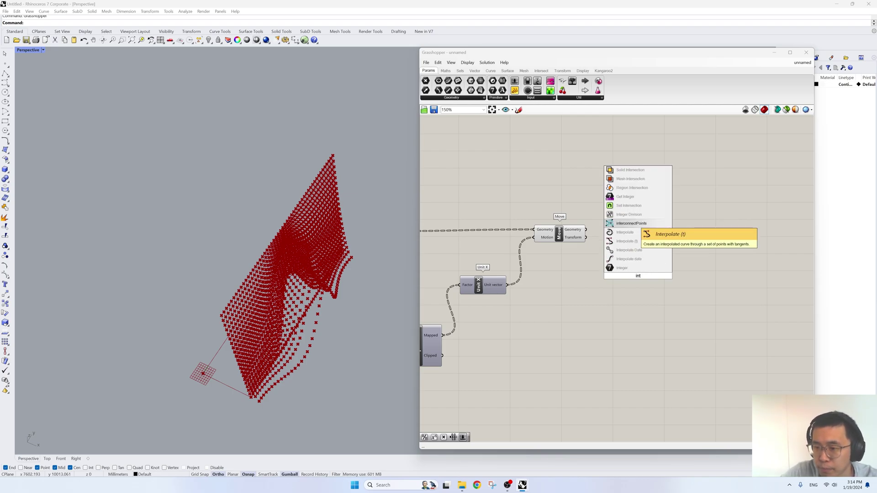
text(rpolate)
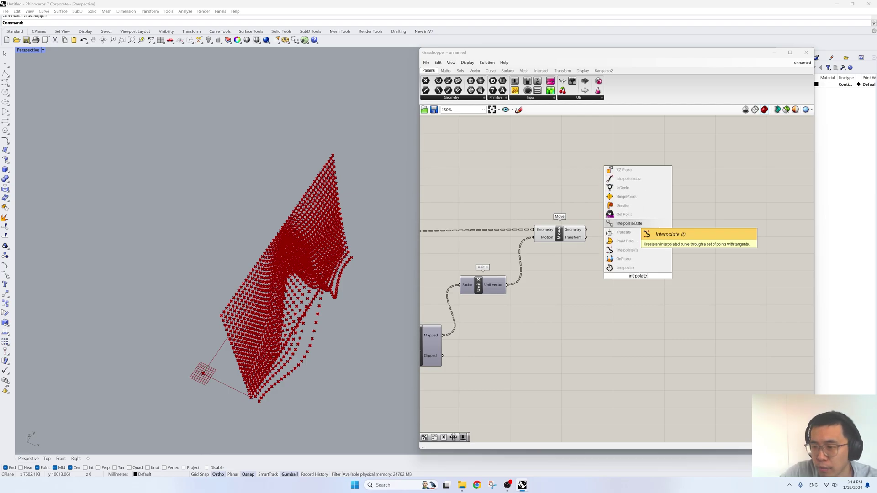
key(Return)
drag(586, 229, 659, 261)
Step: Turn off the preview of all components before Interpolate so that only the interpolated curves are displayed
scroll(743, 270, down, 5)
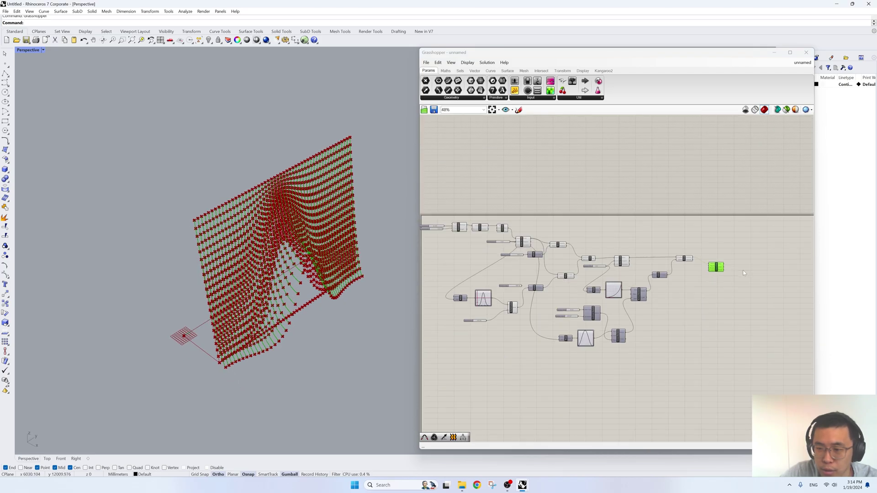
scroll(367, 271, up, 2)
drag(688, 363, 447, 208)
right_click(465, 194)
click(483, 203)
right_drag(632, 224, 631, 223)
scroll(560, 288, up, 3)
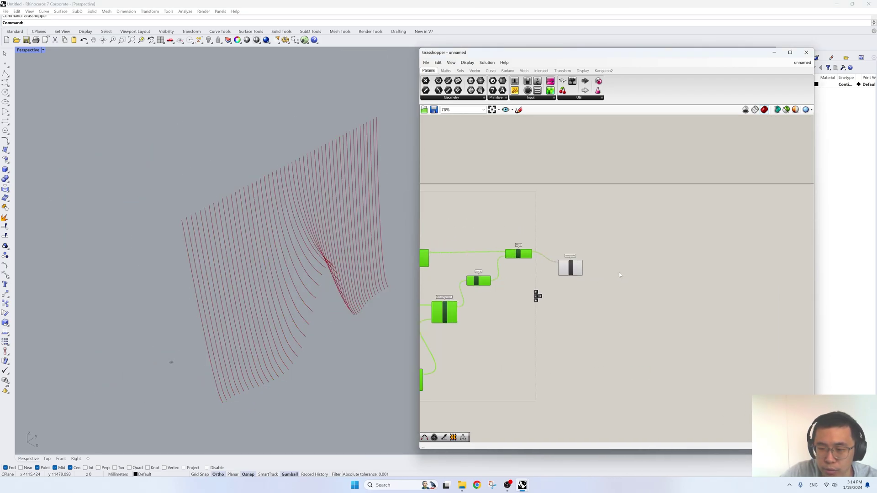
Step: Reposition Interpolate roughly level with the last Move and make room for further components beyond it
click(573, 256)
scroll(508, 231, up, 1)
scroll(562, 249, up, 2)
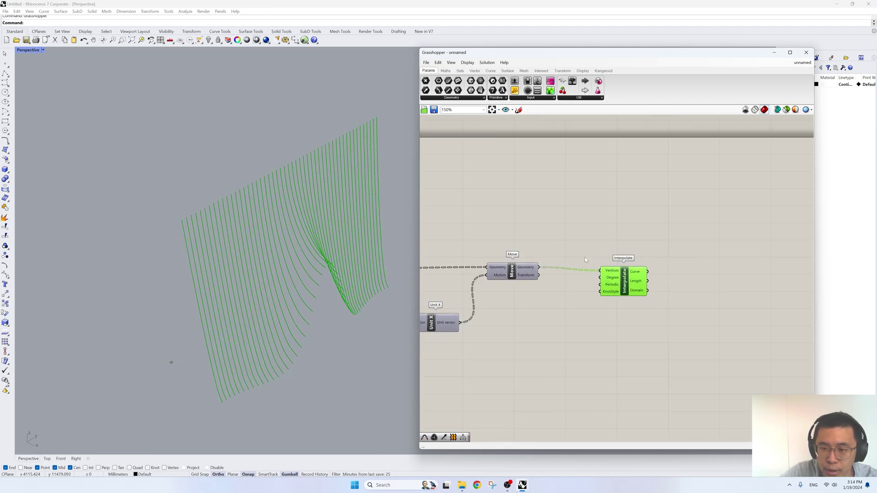
shift+right_drag(328, 299, 301, 270)
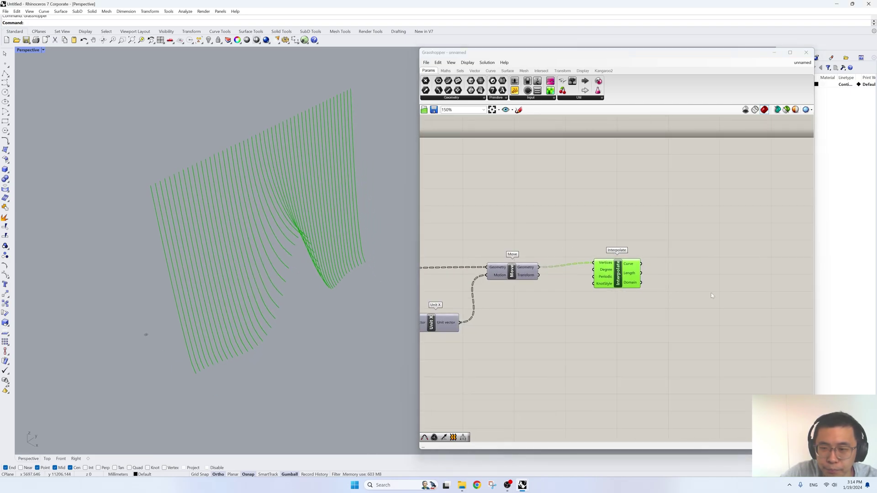
right_drag(618, 280, 558, 287)
drag(558, 288, 555, 292)
Step: Add an Offset Curve component and connect Interpolate's Curve output to its Curve input
double_click(619, 301)
text(o)
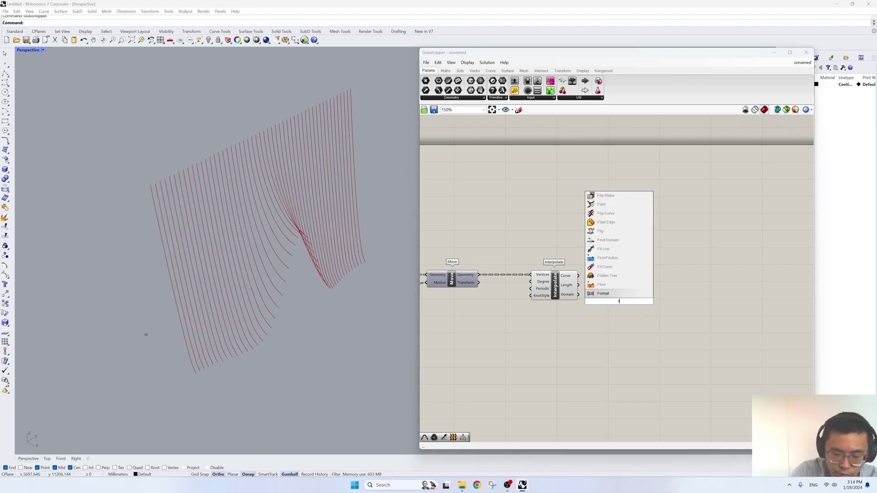
text(ffset curve)
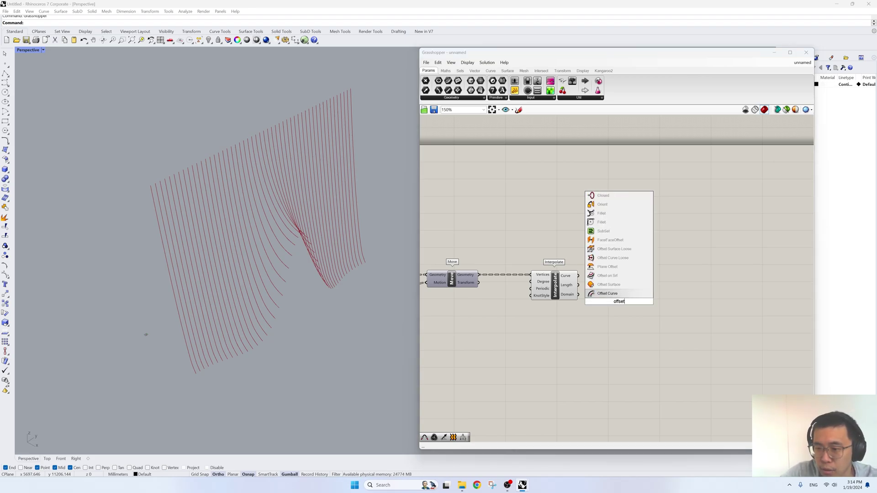
key(Return)
drag(616, 309, 661, 304)
Step: Create a number slider of 500, connect it to Offset Curve's Distance, and inspect the offset curves from above
double_click(586, 321)
text(50)
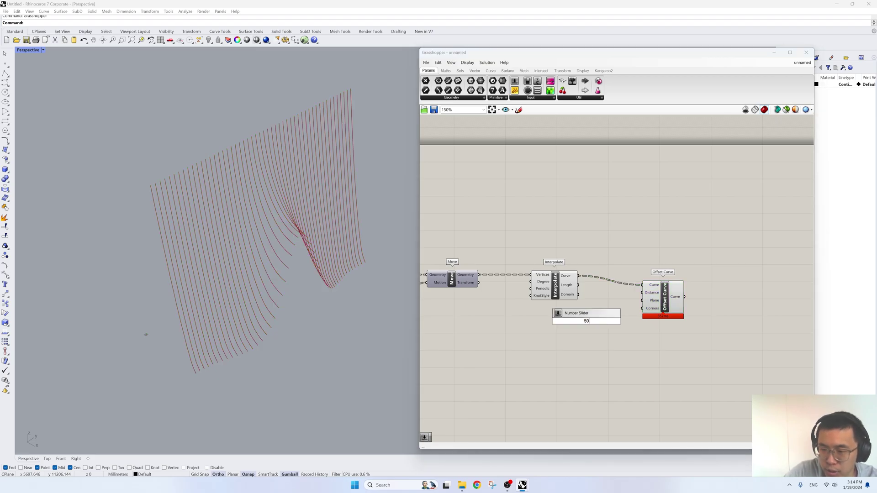
text(0)
key(Return)
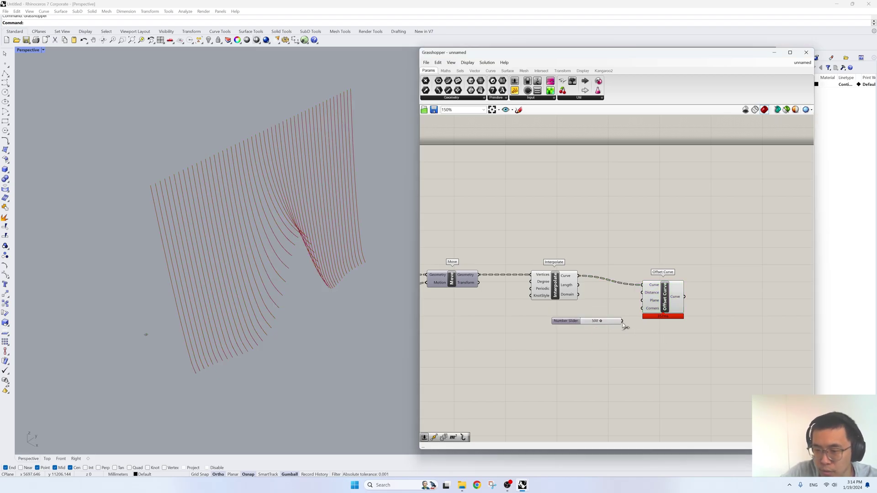
drag(634, 295, 667, 296)
right_drag(283, 250, 265, 315)
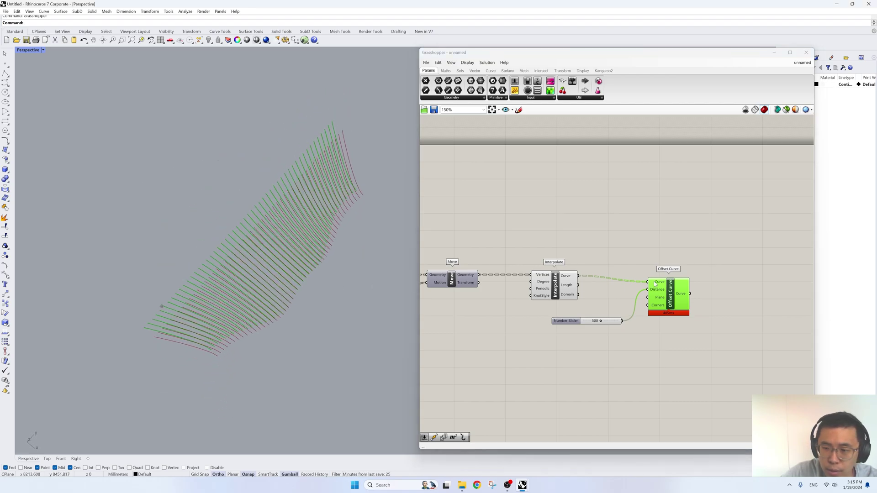
drag(670, 298, 669, 313)
Step: Add a Loft component and connect both the Interpolate curves and the Offset Curve output to its Curves input
right_drag(728, 286, 666, 285)
double_click(667, 284)
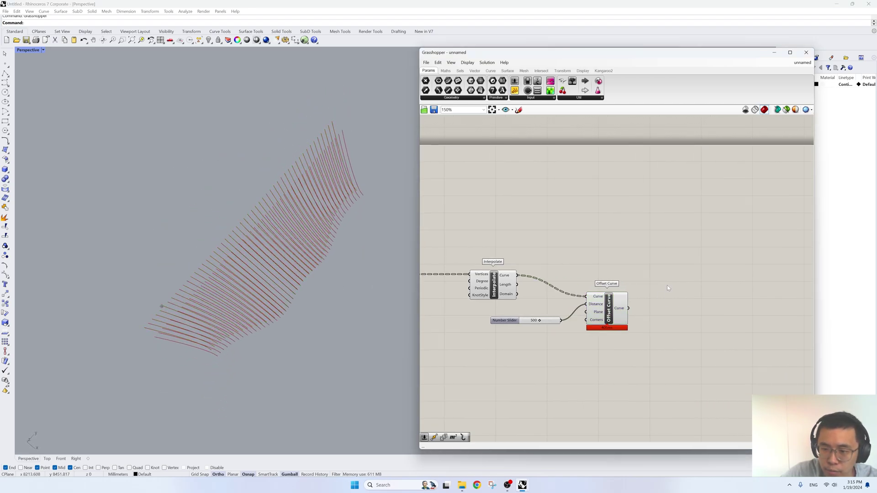
text(loft)
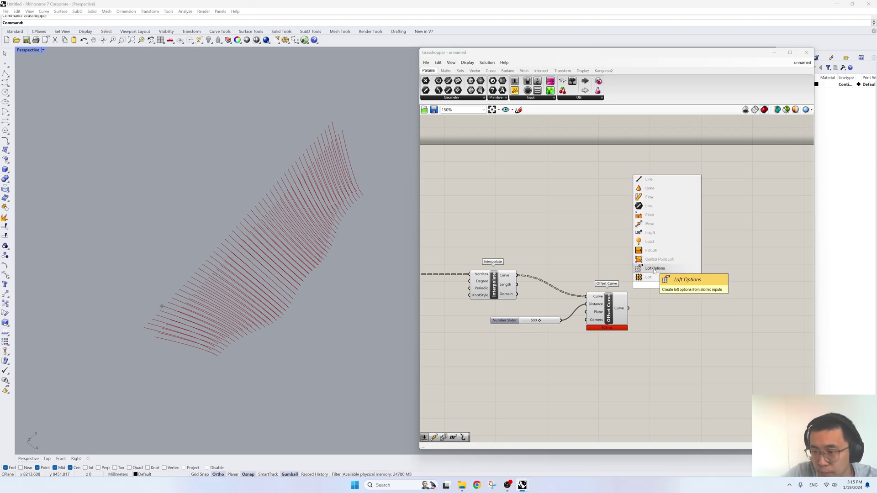
key(Return)
drag(518, 276, 657, 289)
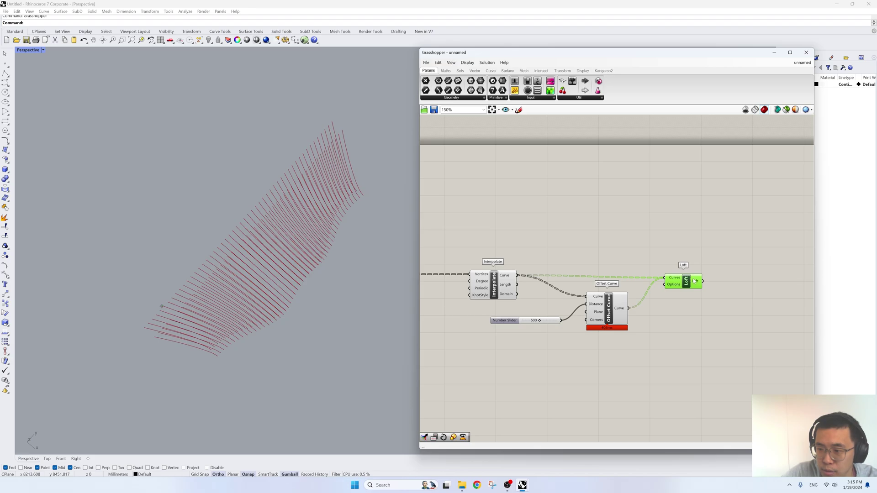
mouse_move(676, 280)
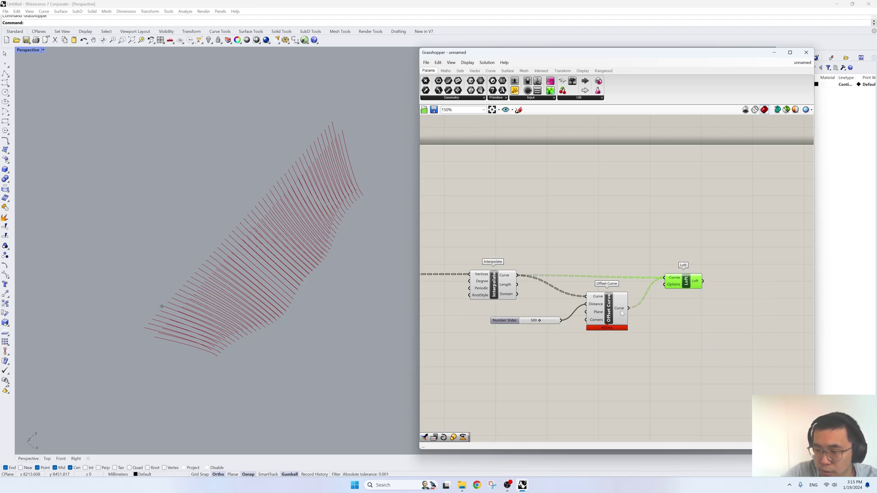
mouse_move(621, 312)
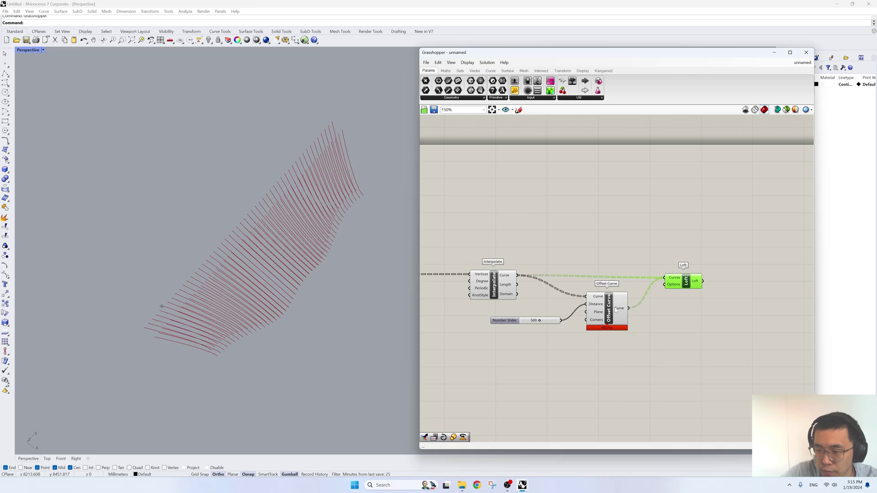
Step: Move Loft and Offset Curve with its 500 slider apart to make room for components between them
drag(681, 284, 756, 269)
drag(630, 338, 488, 280)
drag(600, 312, 576, 342)
Step: Add a Graft Tree component between Offset Curve and Loft and set its Tree input to Graft
double_click(645, 303)
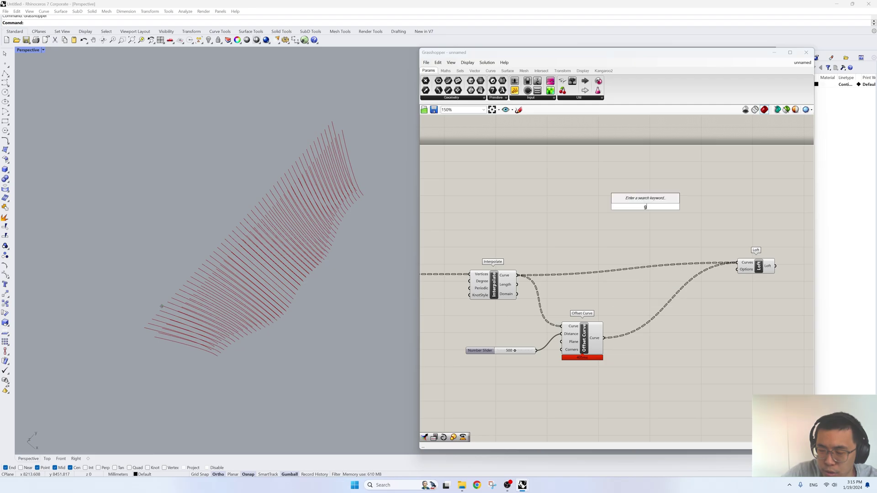
text(graft)
key(Return)
right_click(636, 302)
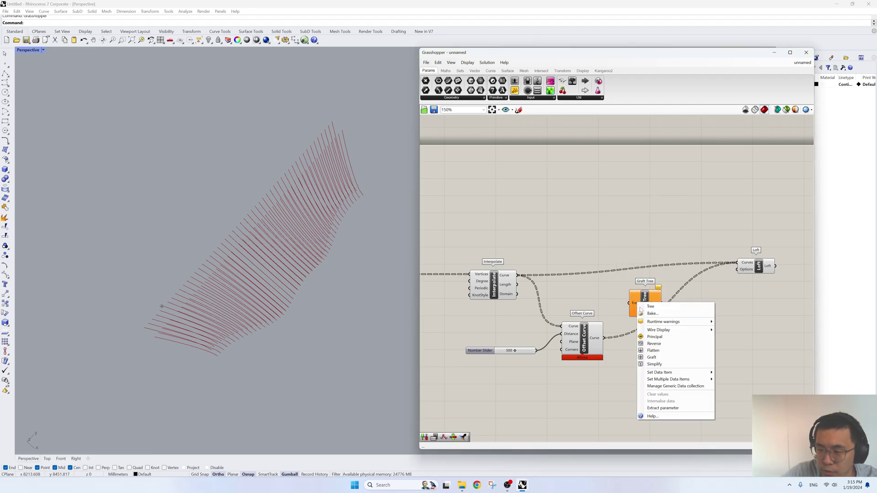
click(658, 357)
drag(649, 311, 647, 292)
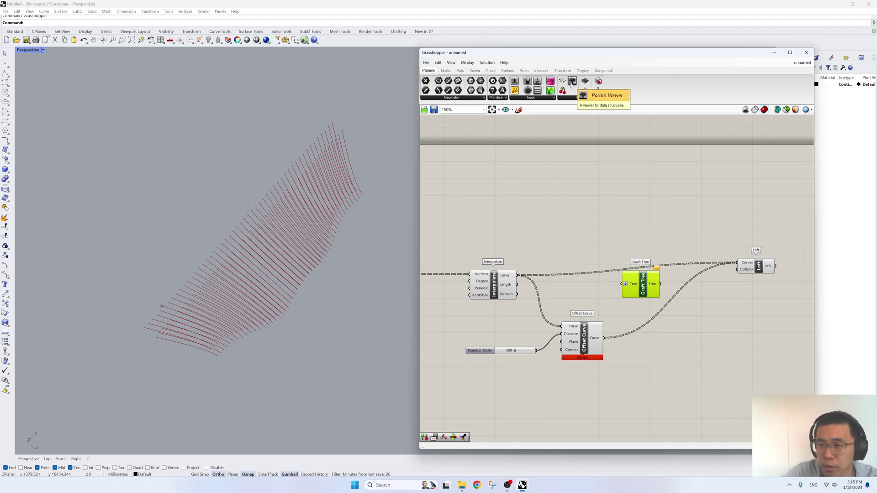
Step: Add two Param Viewers, connect one to Interpolate's Curve output and the other to Offset Curve's output, and compare their data structures
drag(571, 84, 574, 210)
drag(518, 275, 653, 242)
drag(593, 340, 611, 227)
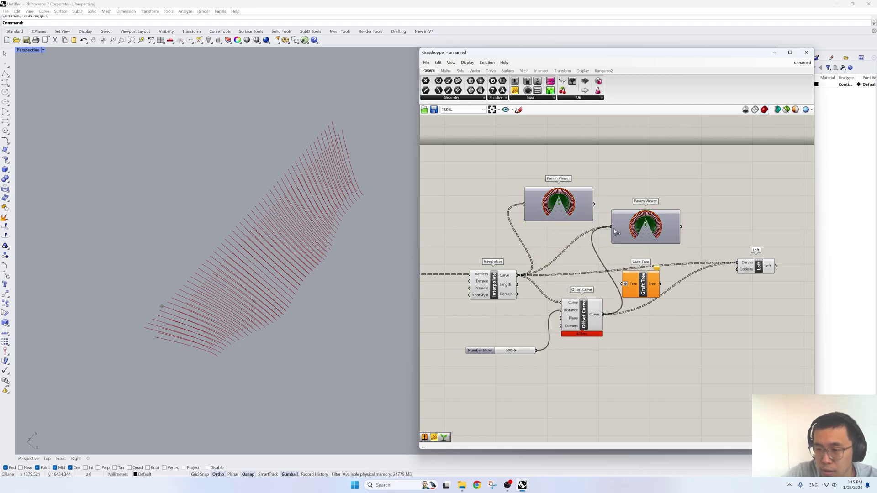
scroll(614, 231, up, 3)
click(616, 214)
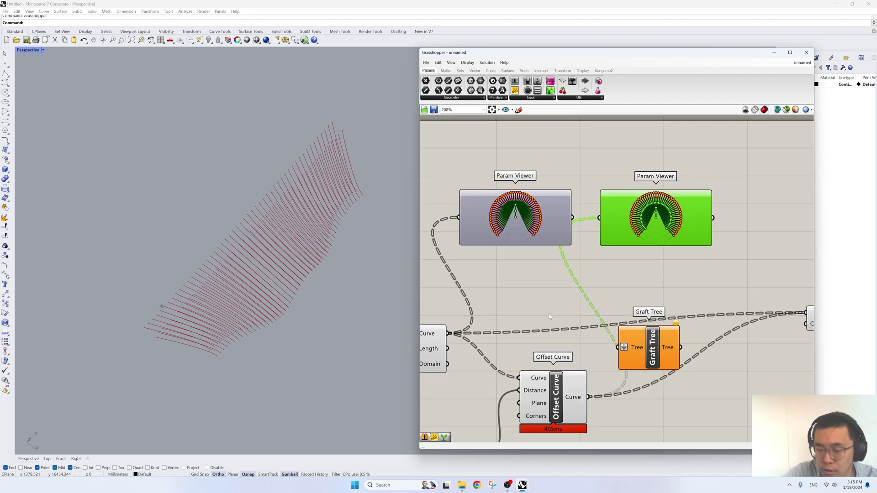
scroll(550, 316, down, 2)
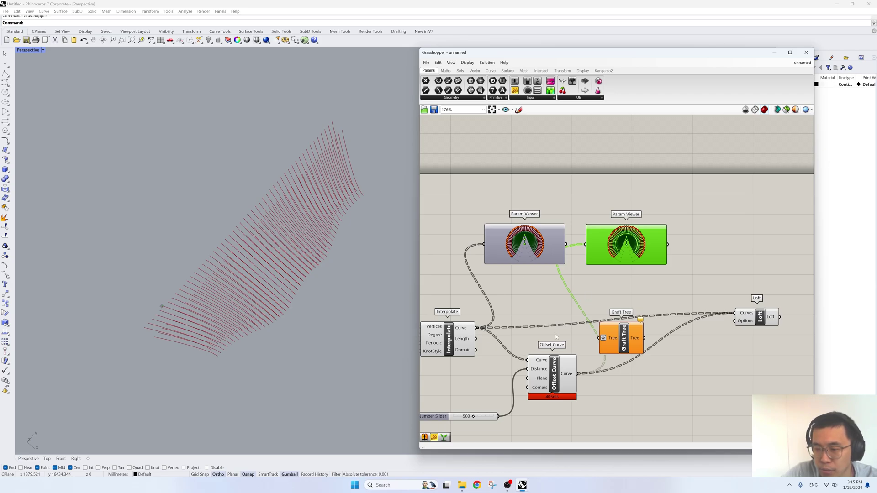
Step: Duplicate Graft Tree, then connect Interpolate's Curve output to one copy and Offset Curve's output to the other
mouse_move(621, 340)
mouse_down()
mouse_move(630, 311)
mouse_move(627, 351)
mouse_up()
key(ctrl+c)
key(ctrl+v)
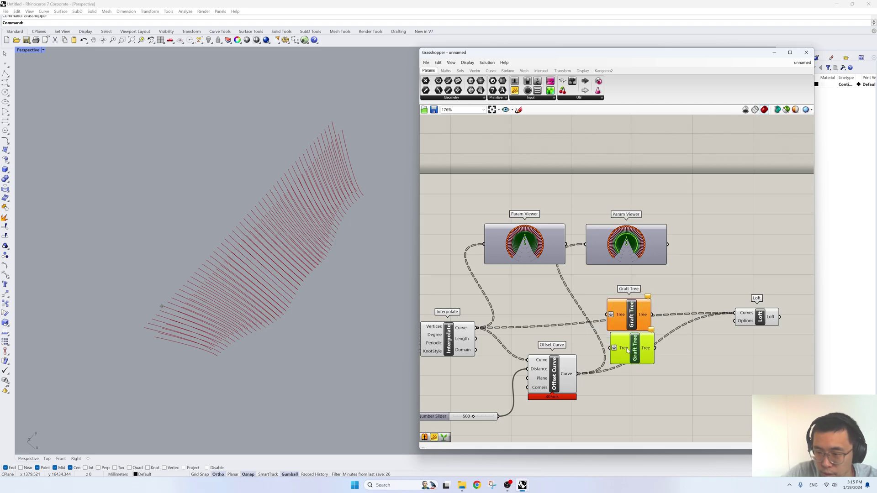
drag(477, 328, 611, 315)
drag(578, 373, 606, 351)
Step: Rewire the two Param Viewers to the two Graft Tree outputs and compare the grafted data structures
drag(652, 315, 485, 244)
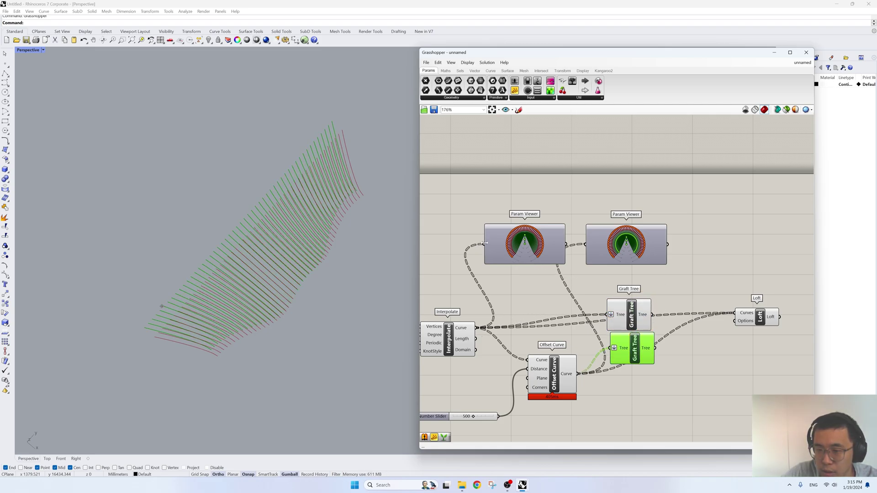
drag(652, 315, 484, 244)
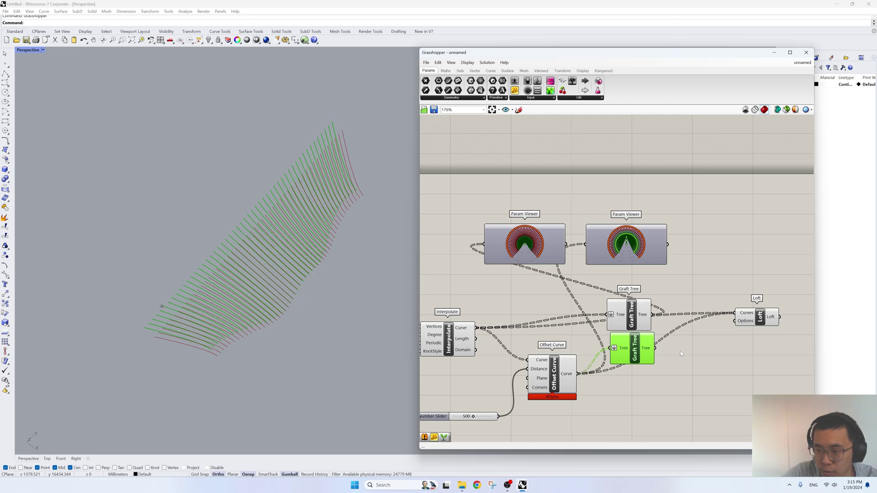
drag(656, 351, 586, 244)
right_drag(671, 321, 623, 318)
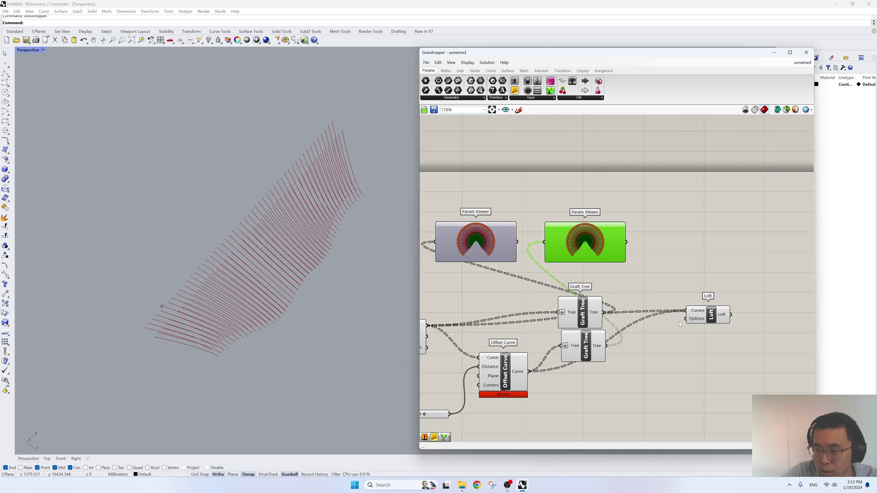
Step: Connect both Graft Tree outputs to Loft's Curves input in place of the ungrafted curves, and delete the two Param Viewers
drag(606, 317, 686, 311)
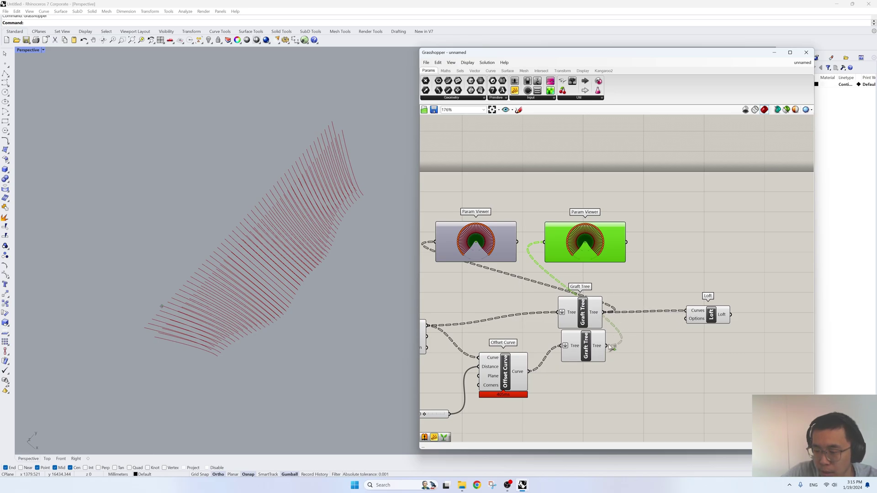
shift+drag(612, 348, 686, 312)
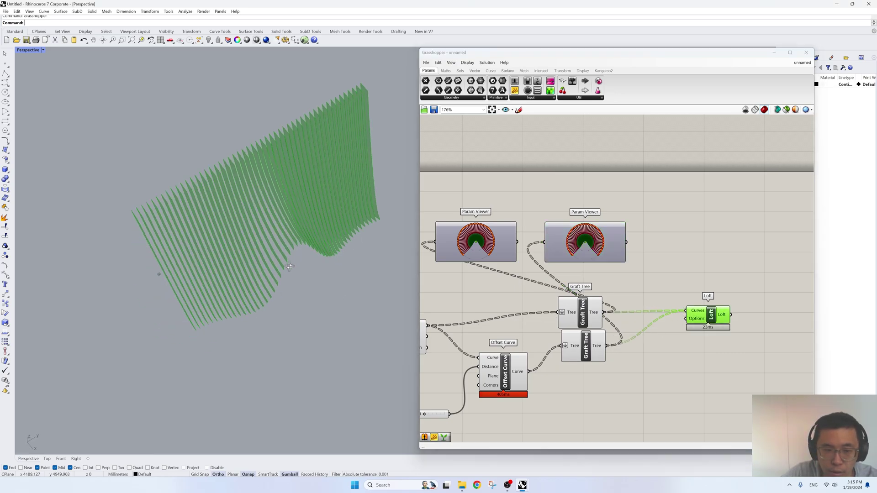
drag(653, 289, 437, 196)
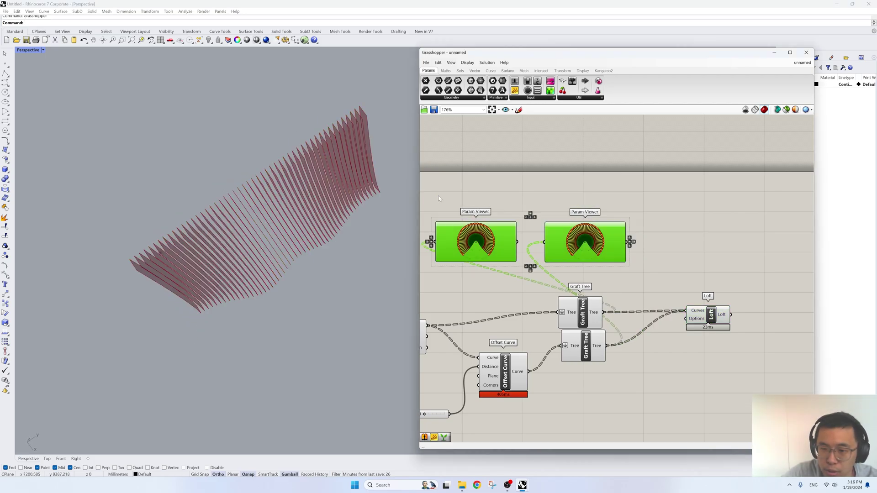
key(Delete)
right_drag(260, 255, 223, 237)
Step: Add an Extrude component beyond Loft and connect the Loft output to its Base input
right_drag(643, 280, 522, 271)
click(590, 305)
double_click(700, 328)
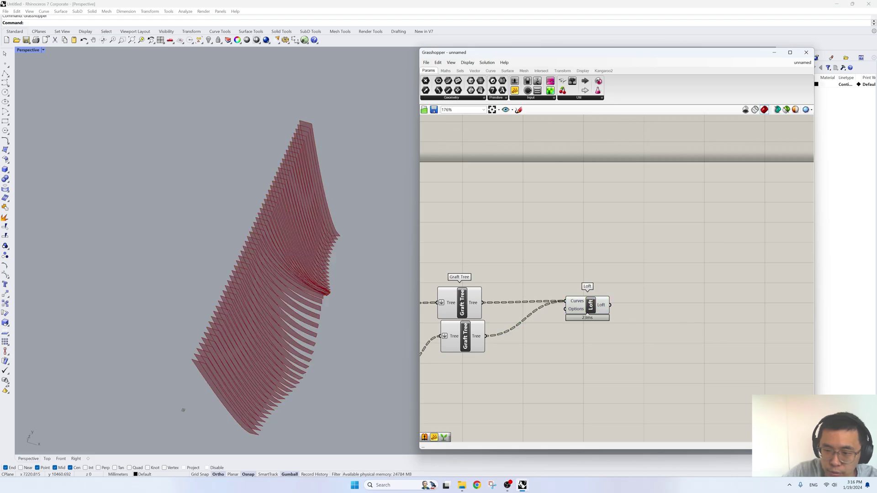
text(extr)
key(BackSpace)
key(BackSpace)
key(BackSpace)
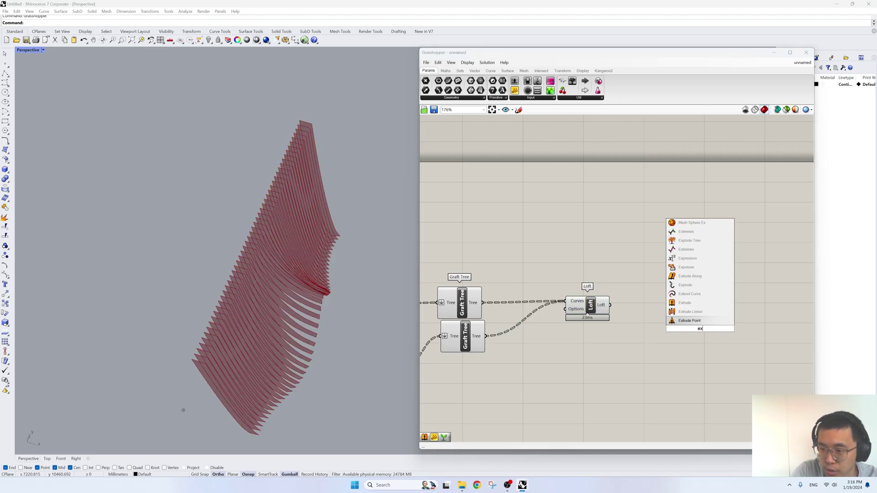
text(xtrude)
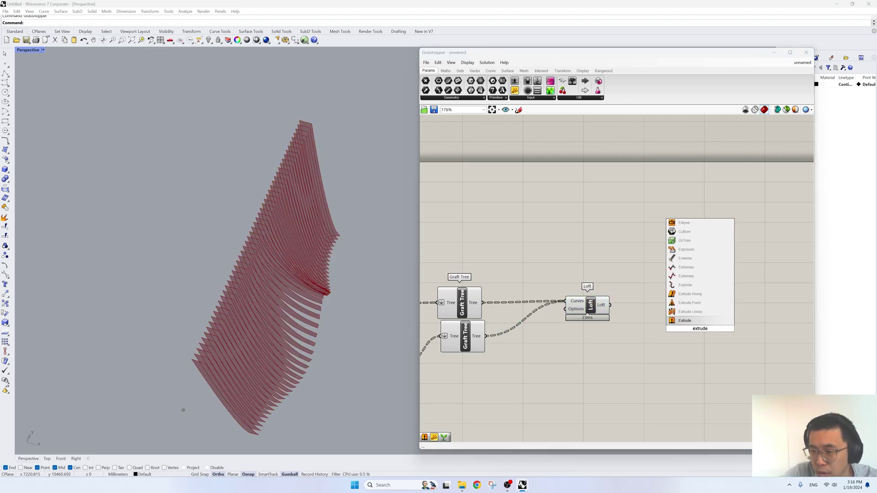
key(Return)
drag(609, 305, 715, 325)
Step: Add a Unit Y vector and connect it to Extrude's Direction input
click(651, 363)
double_click(652, 363)
text(unit y)
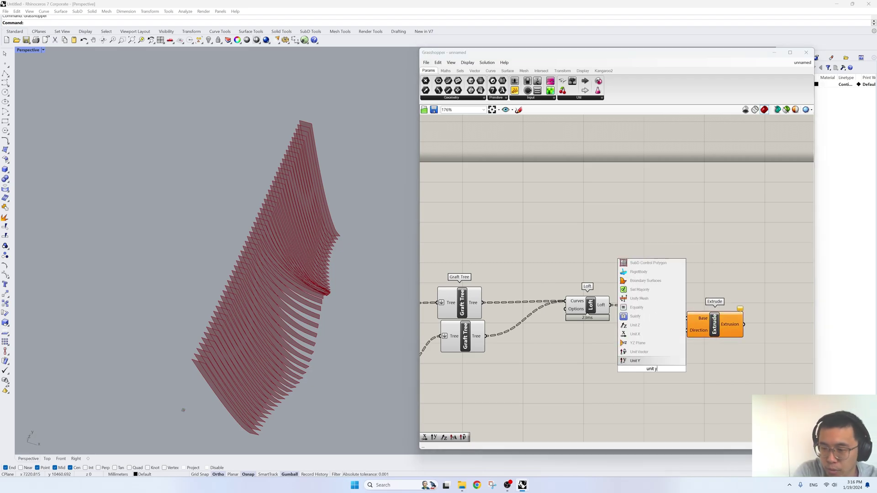
key(Return)
drag(657, 363, 686, 331)
right_drag(612, 397, 607, 377)
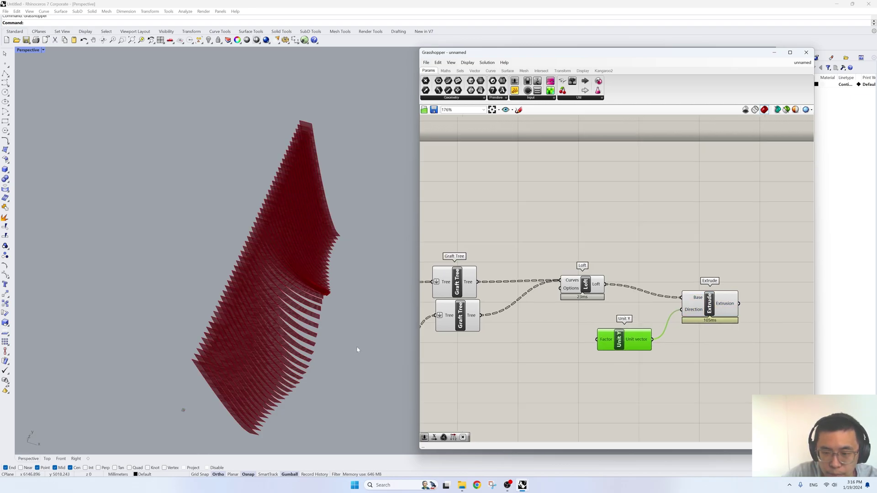
right_drag(402, 341, 360, 341)
Step: Create a number slider of 100, connect it to Unit Y's Factor, and inspect the thickened fins
double_click(578, 373)
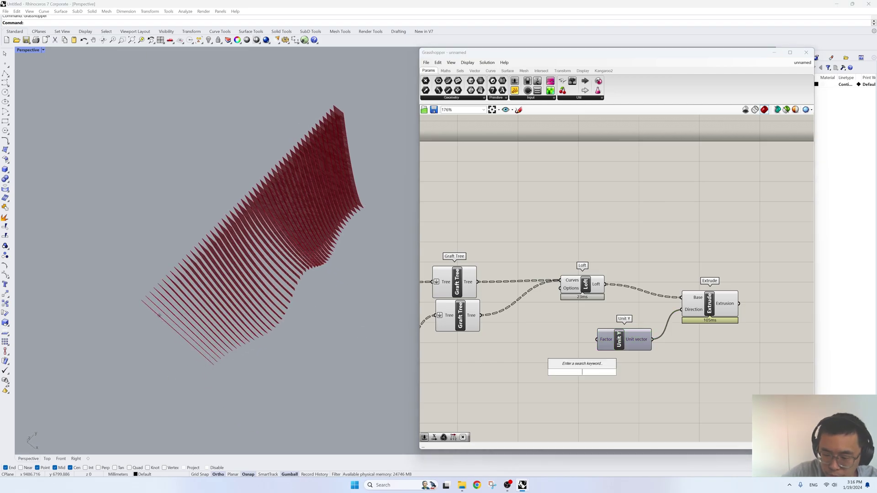
text(5)
key(BackSpace)
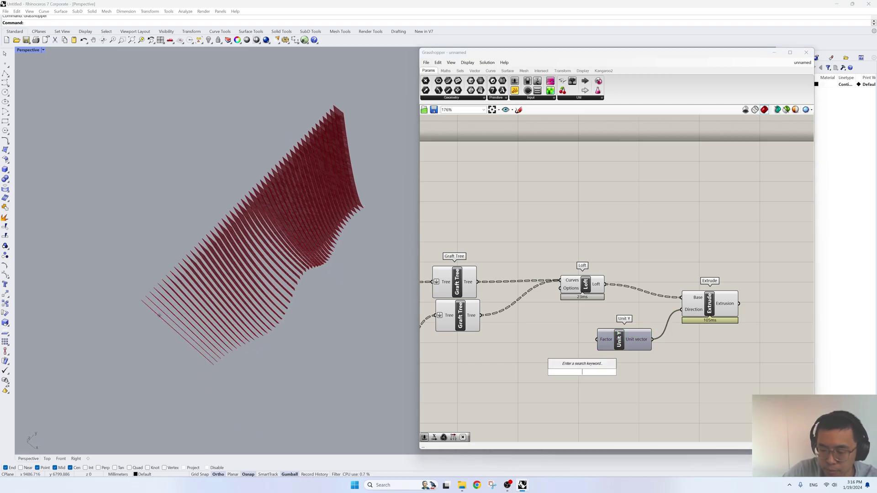
text(100)
click(582, 375)
drag(578, 373, 547, 358)
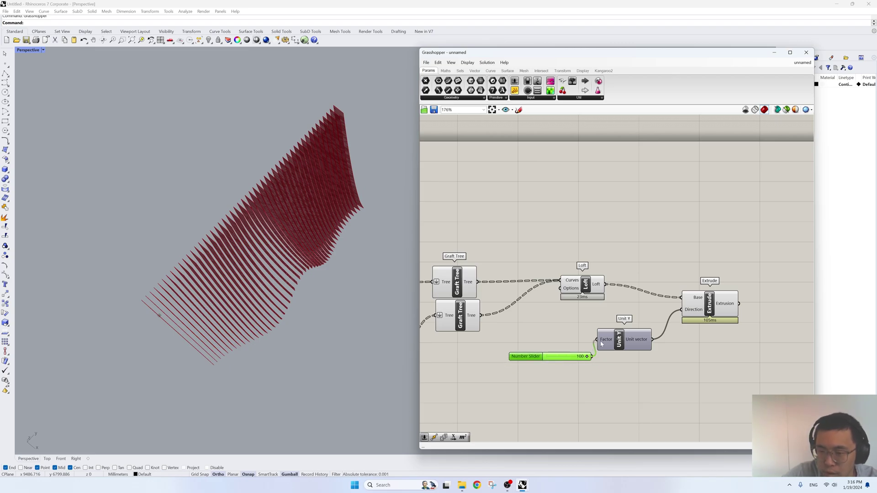
right_drag(379, 338, 354, 312)
Step: Turn off the preview of the components from the last Move through Unit Y, leaving Extrude's preview on
scroll(747, 310, down, 5)
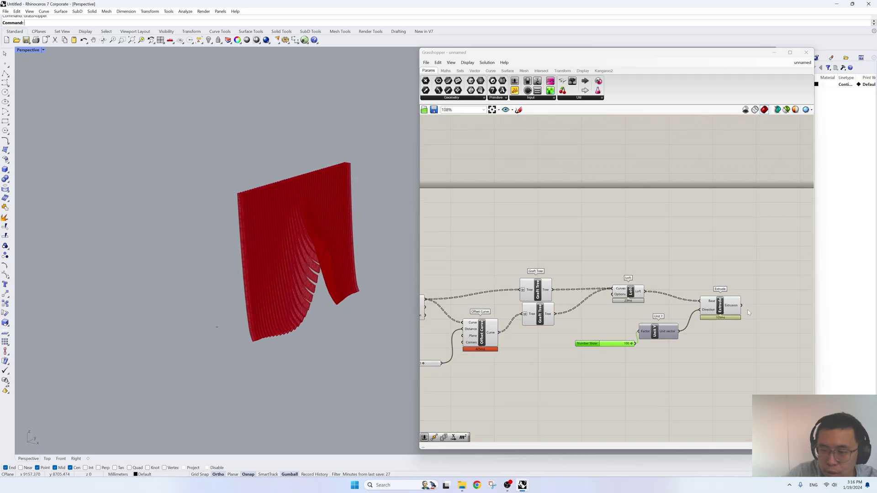
drag(710, 373, 526, 272)
right_click(544, 230)
right_click(569, 226)
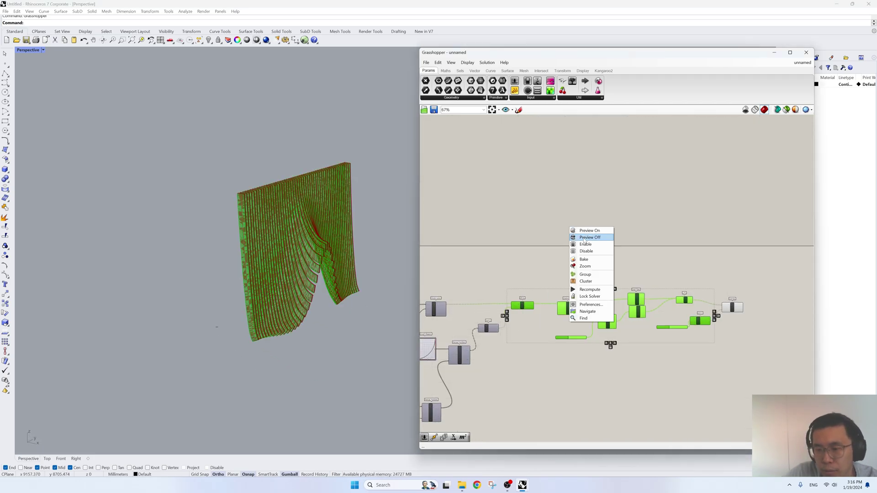
click(590, 238)
Step: Add a Custom Preview component and connect Extrude's Extrusion output to its Geometry input
scroll(700, 332, up, 3)
double_click(700, 333)
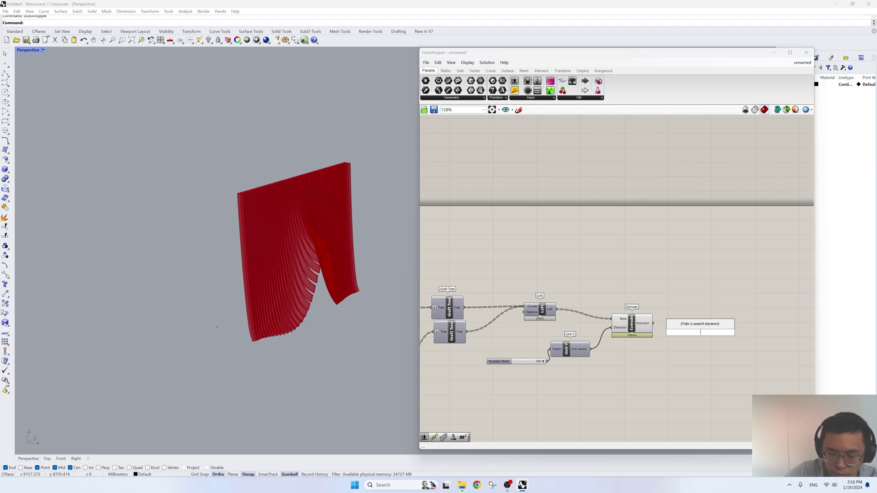
text(preview)
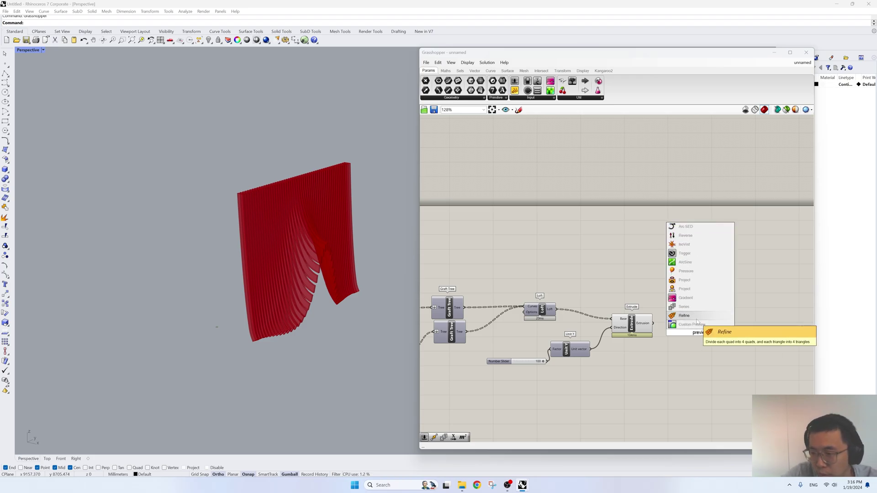
click(695, 319)
click(695, 327)
key(Delete)
double_click(701, 335)
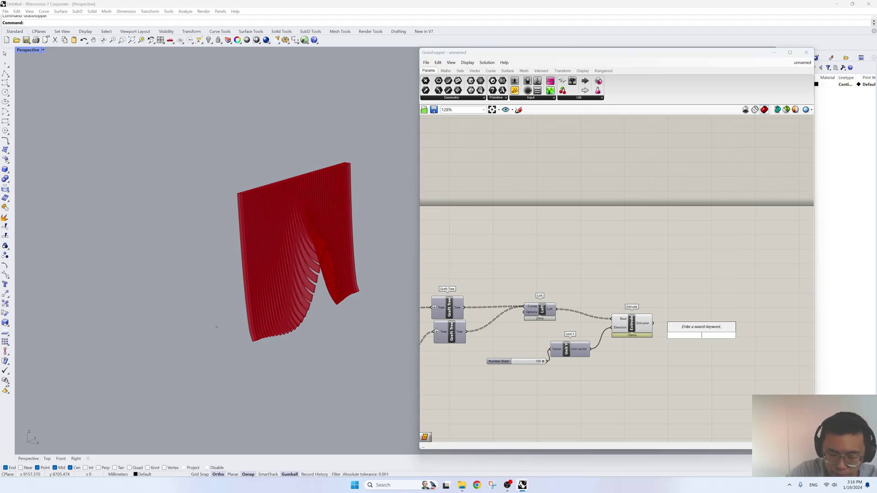
text(preview)
key(Return)
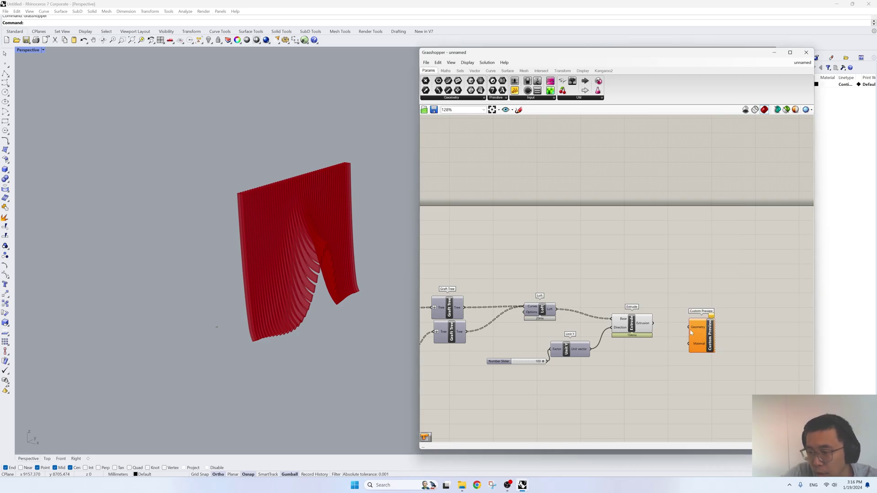
drag(654, 325, 689, 327)
Step: Turn off the preview of the Extrude component so only the Custom Preview shows the fins
click(632, 323)
right_click(610, 258)
click(624, 271)
right_click(633, 272)
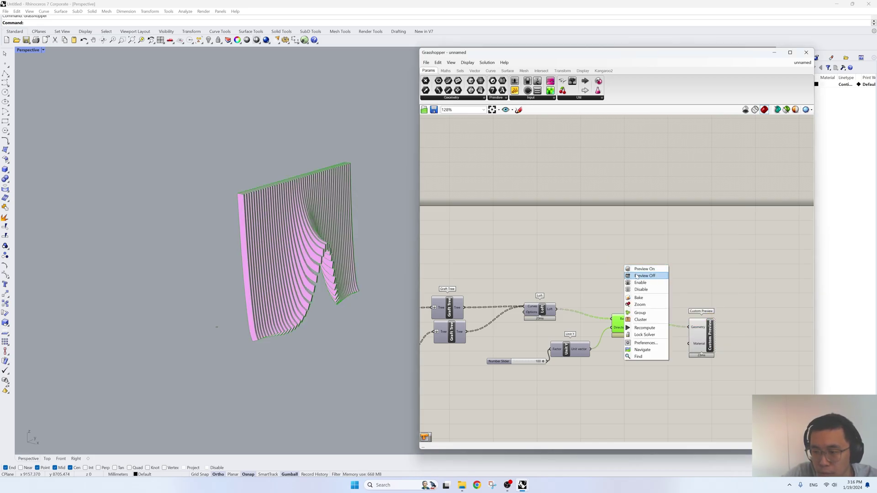
click(642, 276)
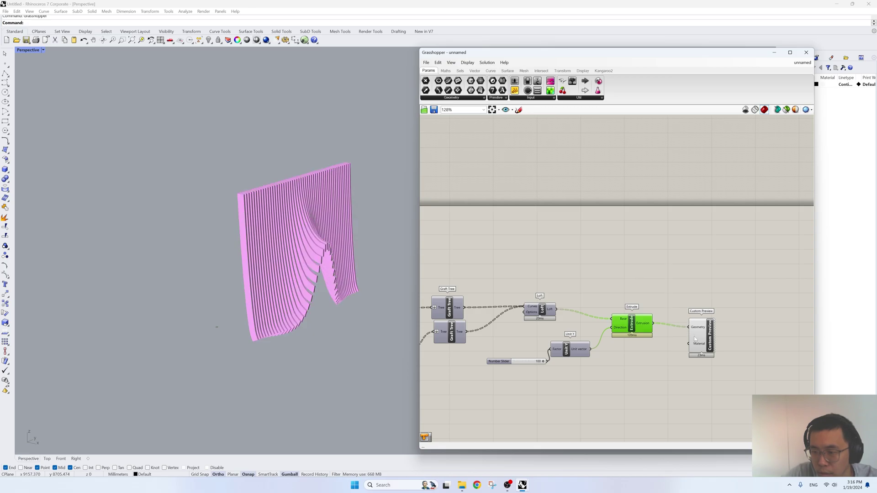
Step: Add a Colour Swatch, connect it to Custom Preview's Material input, and inspect the white fin wall up close
double_click(671, 366)
text(swatch)
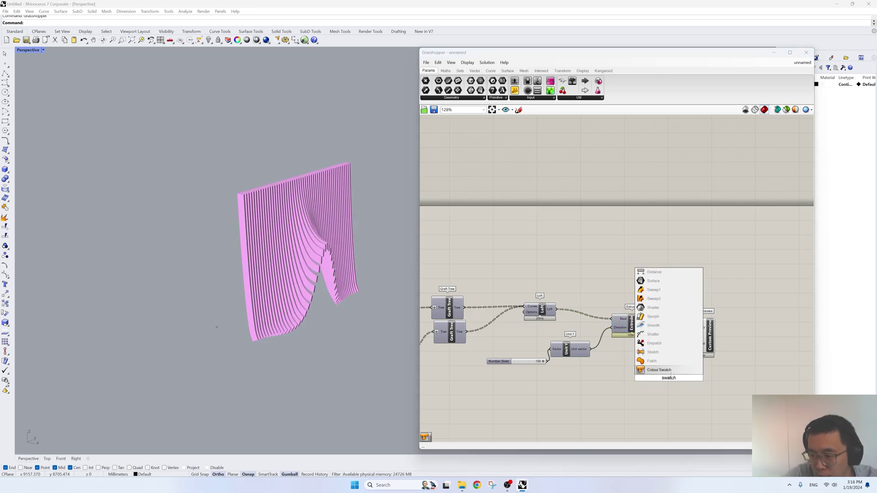
key(Return)
drag(688, 378, 651, 360)
scroll(321, 232, up, 4)
right_drag(329, 233, 333, 264)
scroll(323, 233, up, 2)
scroll(334, 263, down, 2)
Step: Try reshaping the Graph Mapper's Bezier into an S-curve by moving its upper handle inward, and undo that change
scroll(543, 310, down, 4)
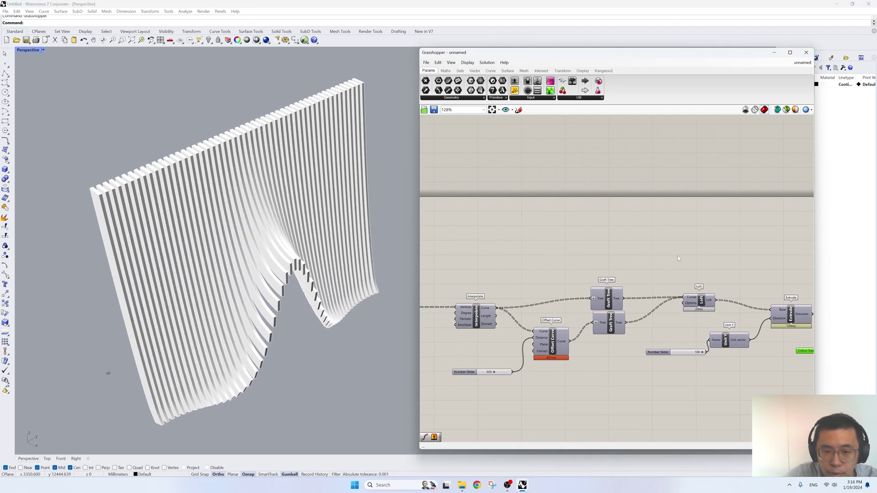
scroll(543, 310, up, 2)
scroll(542, 310, up, 4)
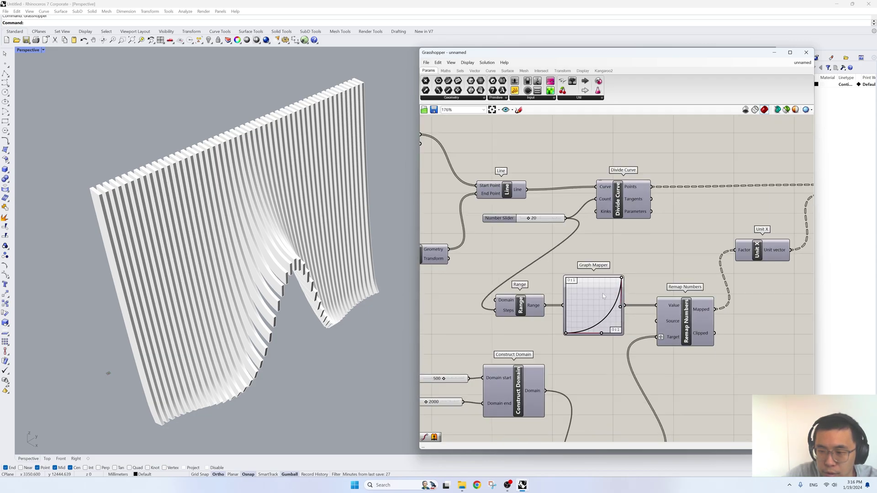
drag(602, 293, 603, 294)
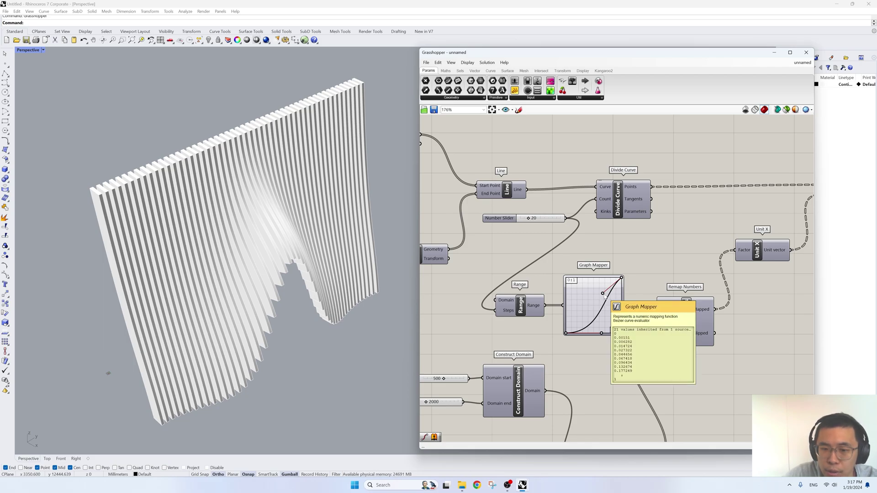
right_drag(215, 279, 349, 270)
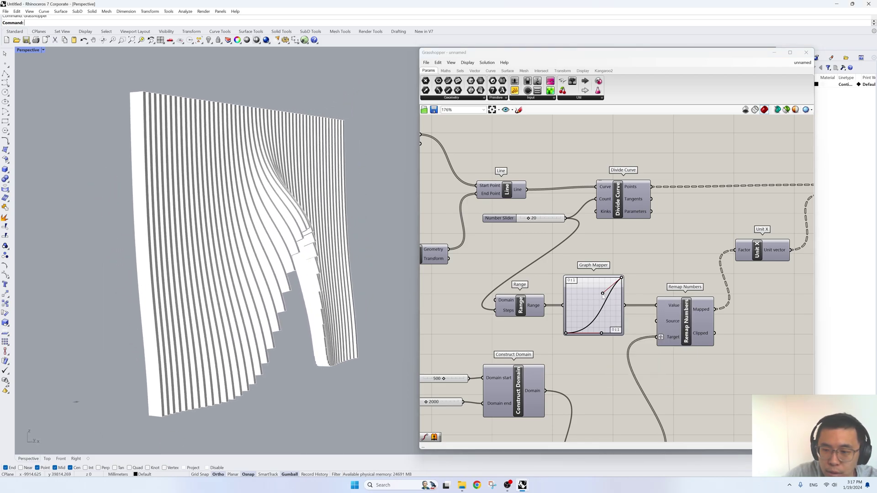
key(ctrl+z)
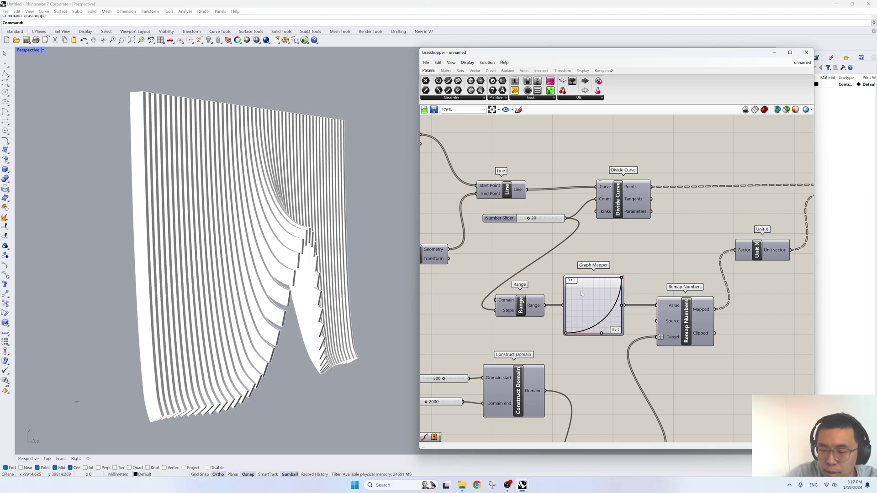
Step: Turn on the previews of the Move component and the Interpolate component upstream of Offset Curve
scroll(580, 292, down, 1)
right_drag(700, 282, 517, 294)
scroll(549, 292, down, 3)
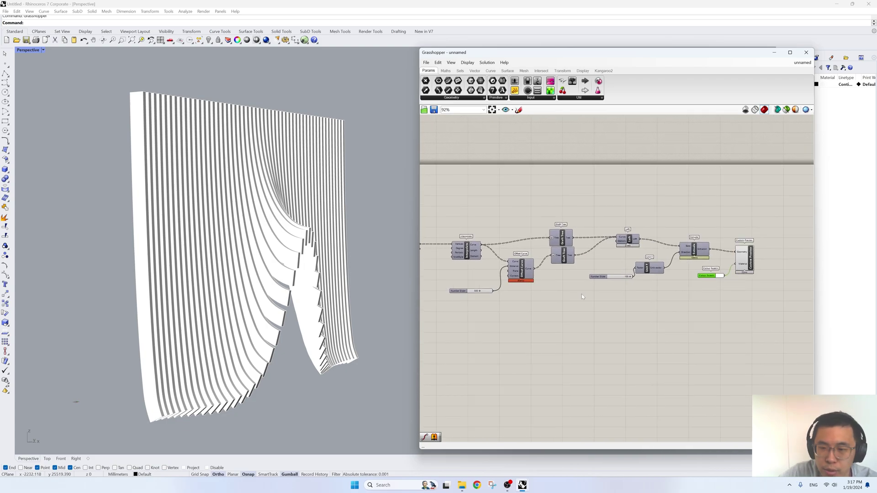
right_drag(591, 294, 660, 305)
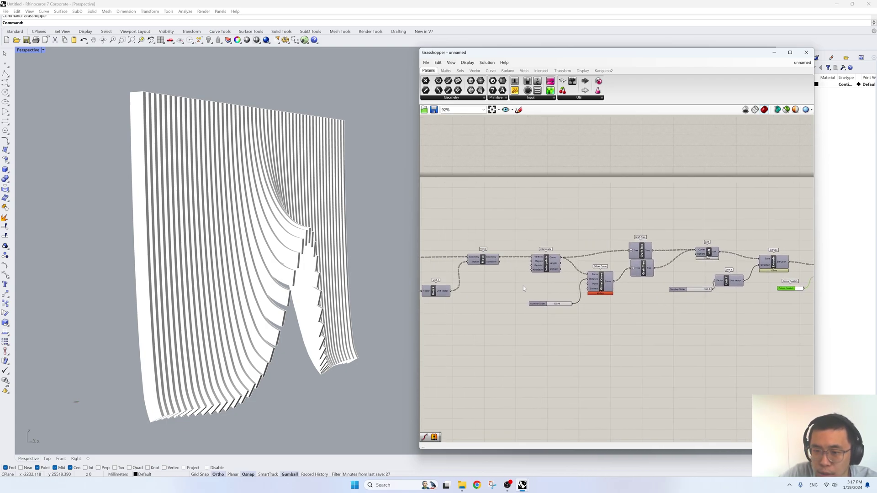
click(483, 260)
right_click(475, 232)
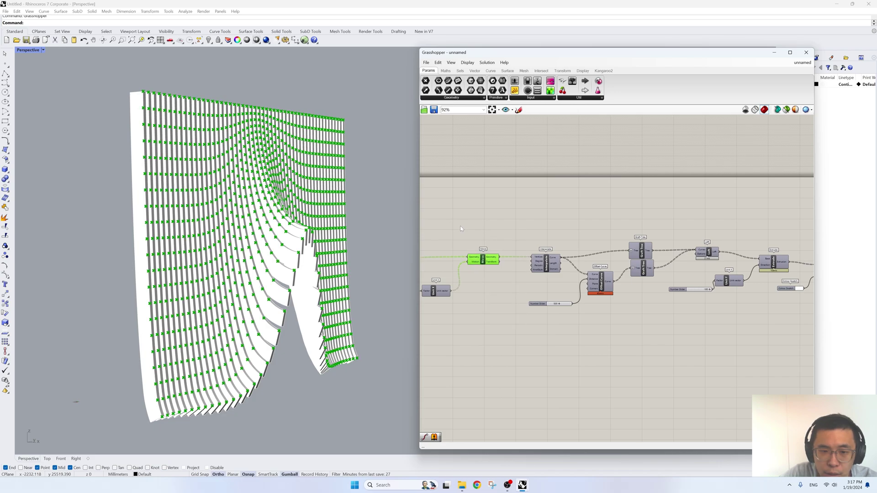
click(546, 263)
right_click(536, 233)
click(549, 237)
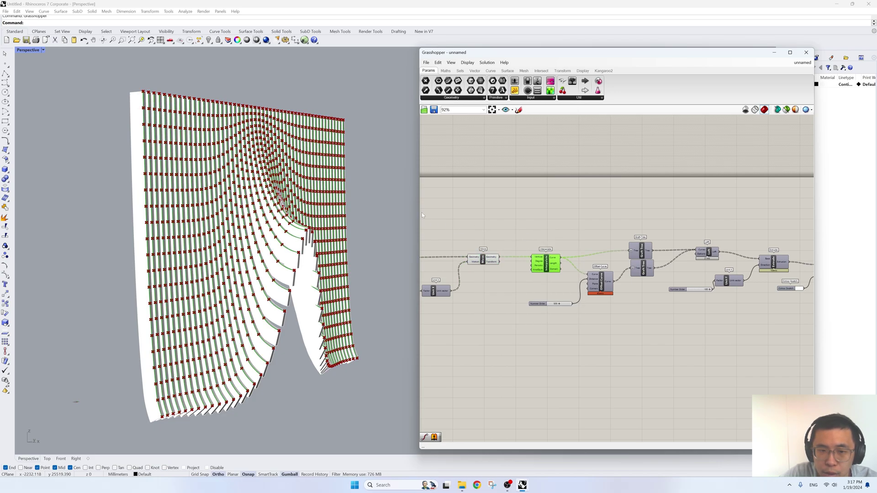
Step: Hide the previews of all components downstream of Interpolate, shift them further along the canvas, and disable them
scroll(421, 213, down, 3)
drag(733, 318, 527, 196)
right_click(527, 196)
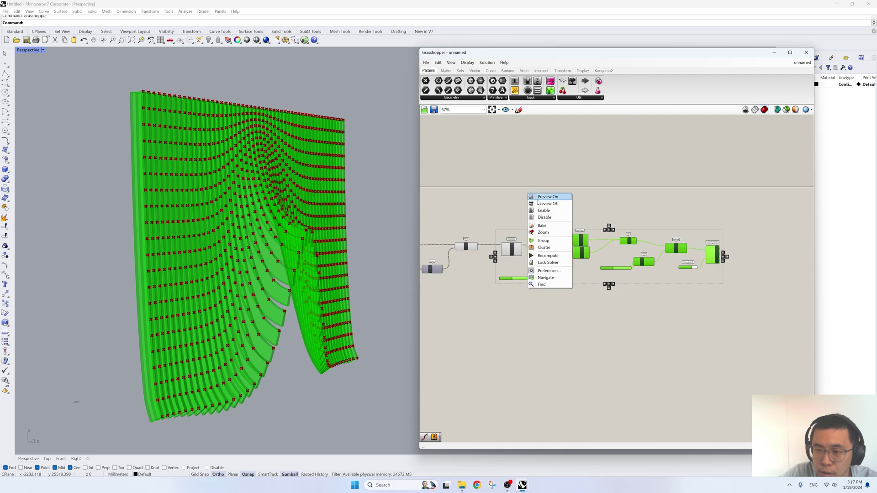
click(540, 204)
drag(580, 251, 704, 251)
right_click(612, 193)
click(632, 212)
scroll(522, 246, up, 4)
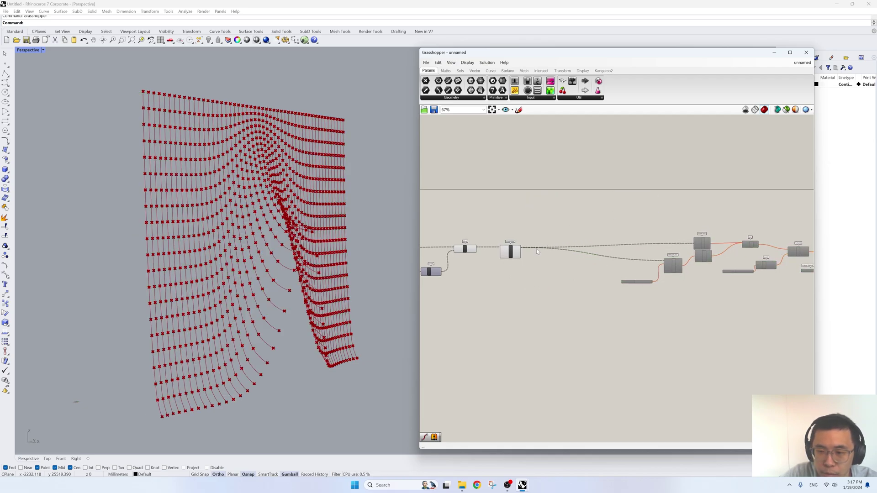
Step: Turn on the preview of the Line component feeding Divide Curve and compare its lines with the interpolated curves
click(502, 251)
right_drag(371, 231, 201, 207)
right_drag(560, 243, 732, 247)
scroll(681, 258, down, 3)
right_drag(681, 258, 770, 260)
scroll(574, 250, up, 3)
click(553, 261)
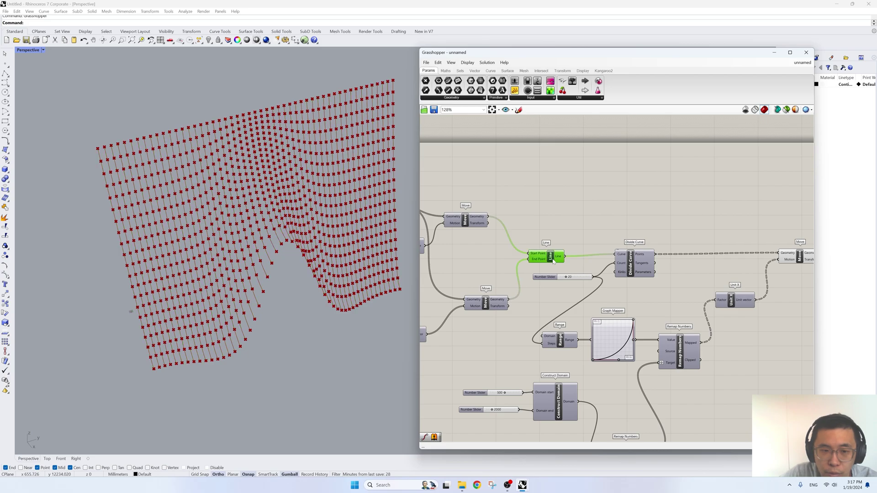
right_click(561, 227)
click(576, 231)
drag(553, 253, 573, 226)
right_drag(203, 237, 283, 215)
right_drag(776, 263, 713, 271)
click(712, 274)
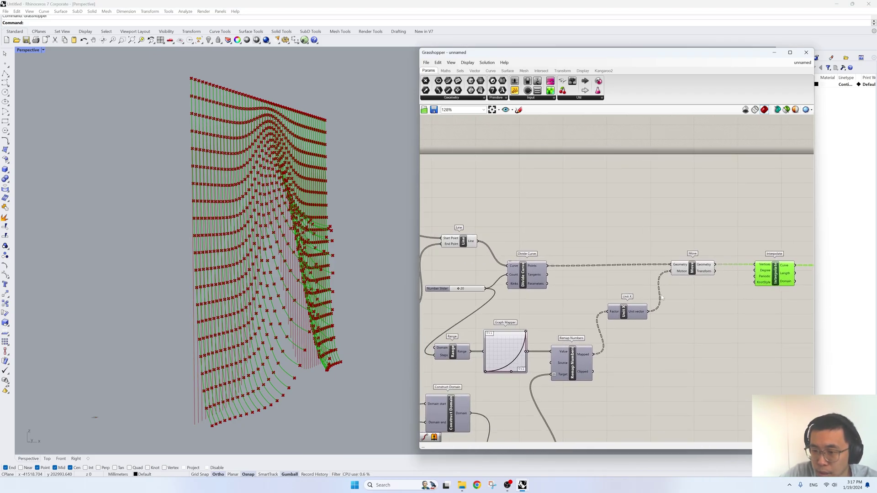
Step: Hide the Line preview, turn on the Divide Curve preview, and compare its points with the Move component's points
click(525, 278)
click(464, 243)
middle_click(451, 197)
click(460, 206)
click(523, 272)
middle_click(542, 221)
click(557, 224)
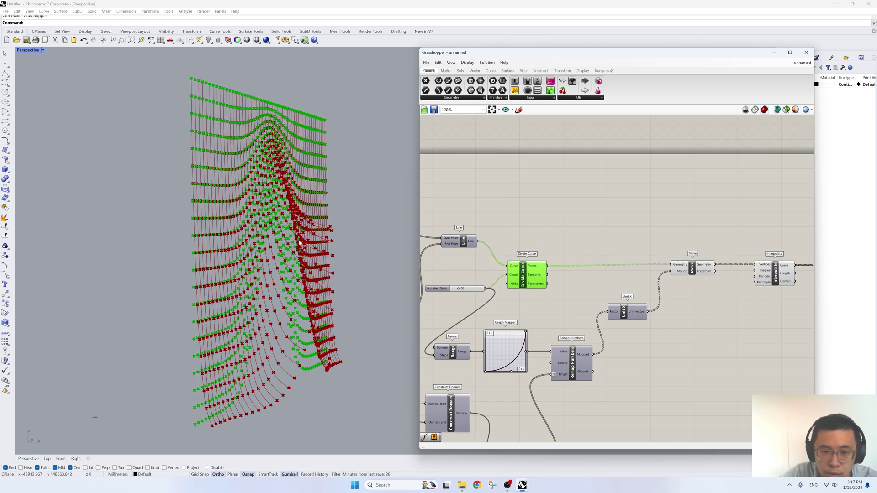
click(769, 275)
click(692, 268)
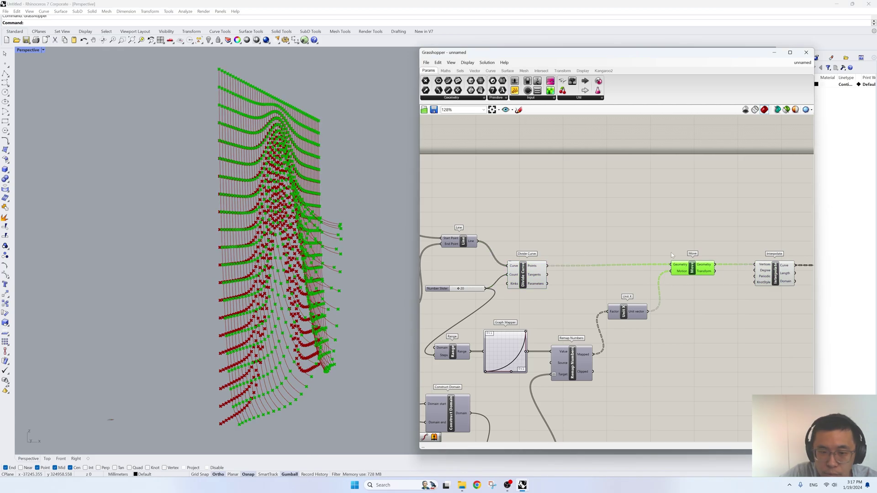
Step: Add a Weave component below the Move and Interpolate components
right_drag(692, 269, 569, 253)
double_click(593, 316)
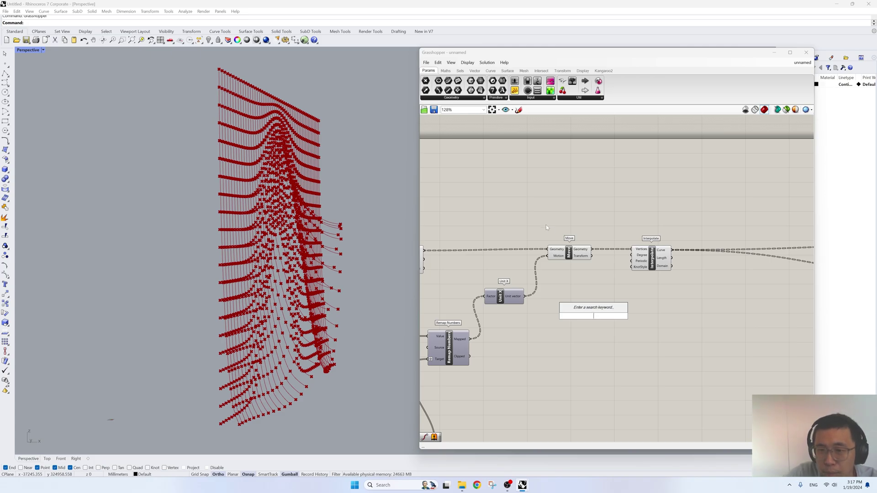
text(we)
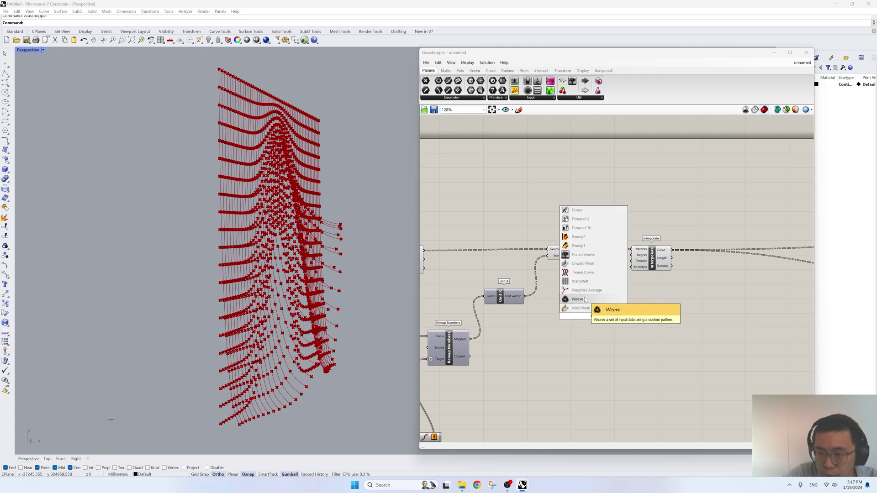
click(577, 299)
Step: Add a Dispatch component next to Weave
double_click(583, 340)
text(disp)
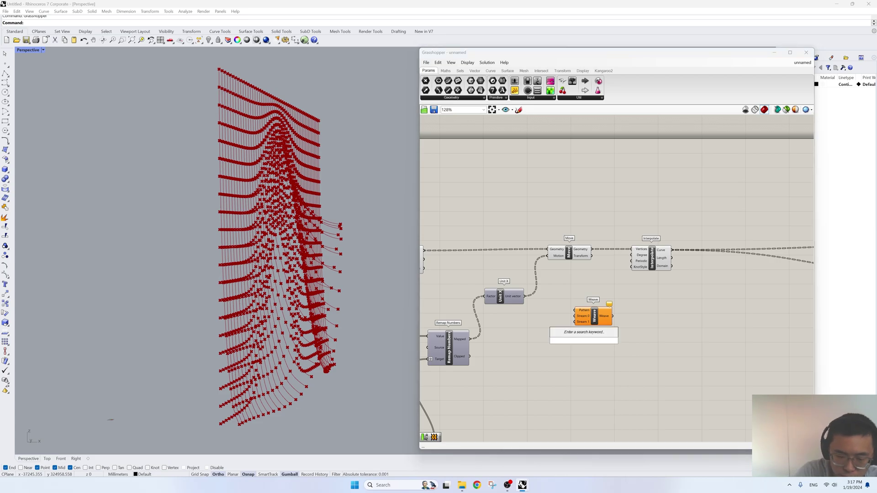
key(BackSpace)
key(BackSpace)
key(BackSpace)
key(BackSpace)
text(ds)
key(BackSpace)
text(isp)
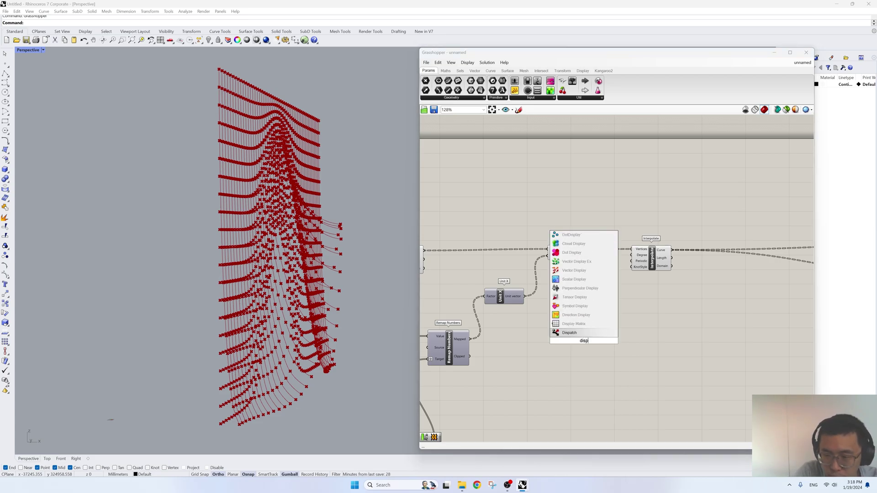
key(Return)
Step: Connect Divide Curve's Points output to Dispatch's List input and place Dispatch above the Move component
right_drag(545, 334, 626, 334)
click(674, 314)
drag(674, 314, 747, 315)
drag(672, 350, 675, 327)
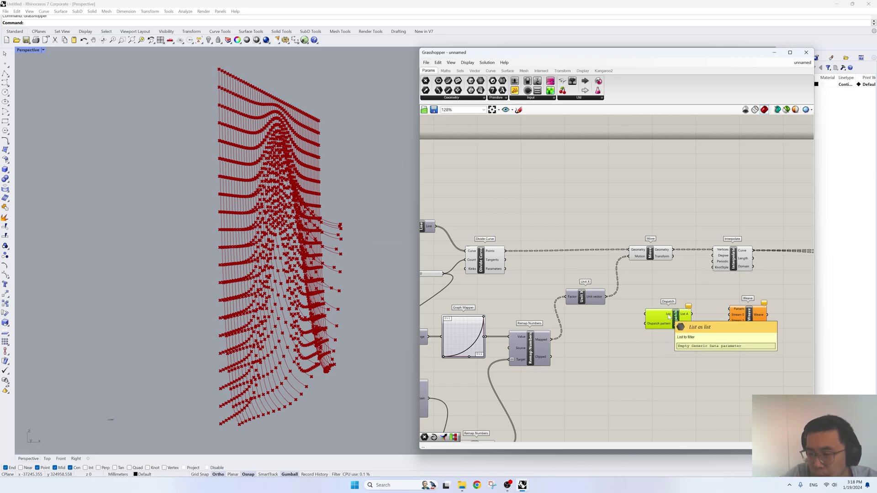
drag(669, 316, 734, 365)
drag(751, 317, 688, 314)
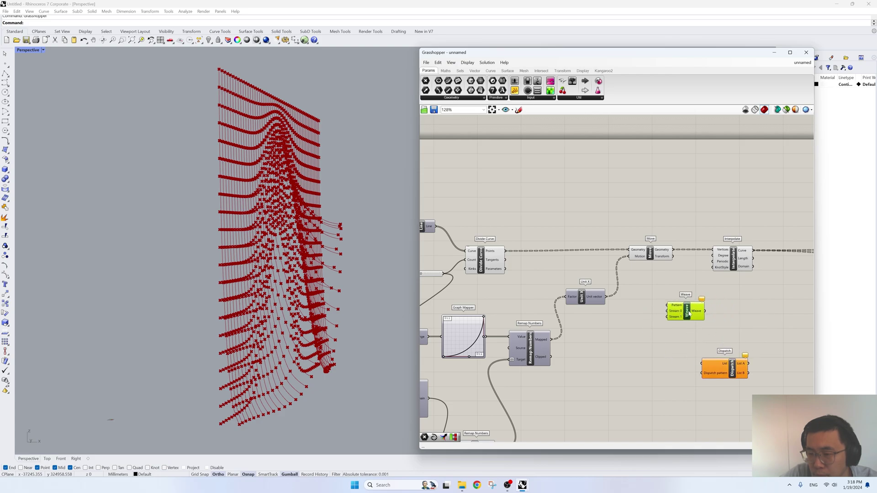
drag(732, 376, 632, 334)
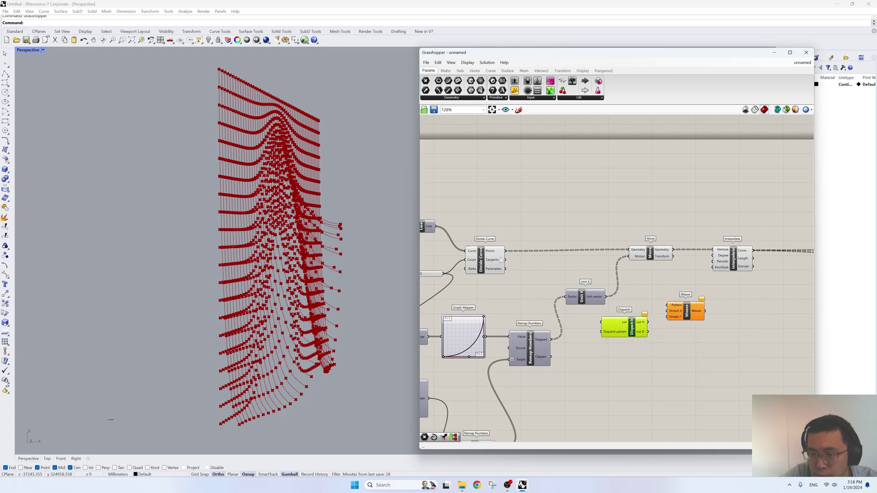
drag(505, 252, 624, 180)
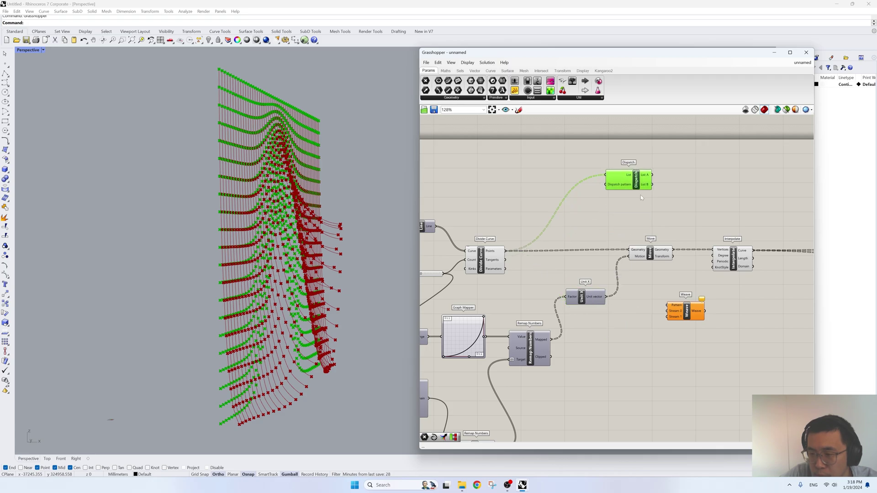
Step: Duplicate the Dispatch component below the original and connect Move's Geometry output to the copy's List input
right_drag(681, 296, 631, 334)
alt+drag(585, 229, 627, 262)
drag(593, 294, 595, 246)
right_drag(616, 265, 574, 288)
Step: Place Weave beside the Dispatch components, connecting the first one's List A to Stream 0 and the second one's List B to Stream 1
drag(592, 373, 630, 242)
drag(542, 241, 560, 234)
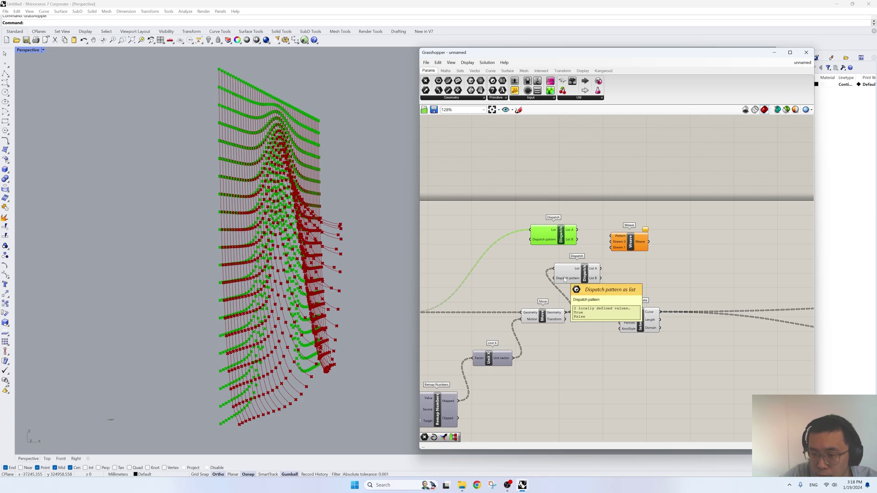
drag(630, 242, 642, 238)
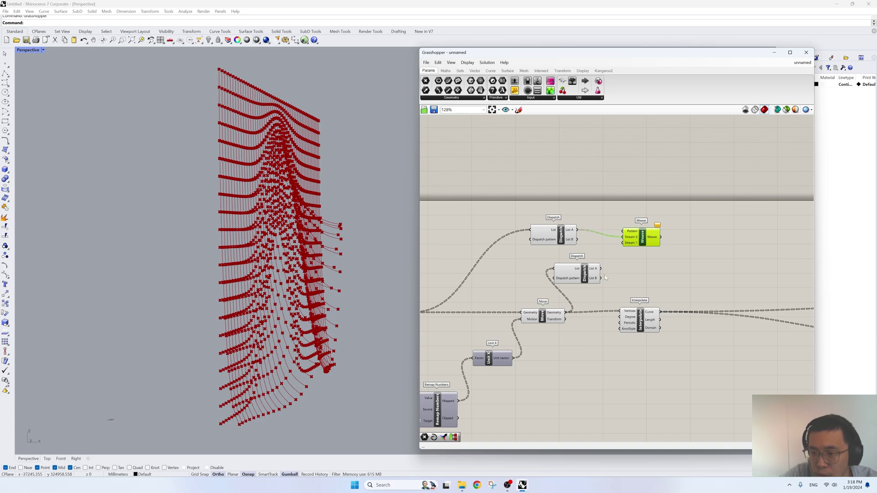
drag(619, 254, 650, 234)
mouse_move(378, 228)
right_down()
mouse_move(359, 219)
mouse_move(378, 215)
mouse_move(364, 220)
right_up()
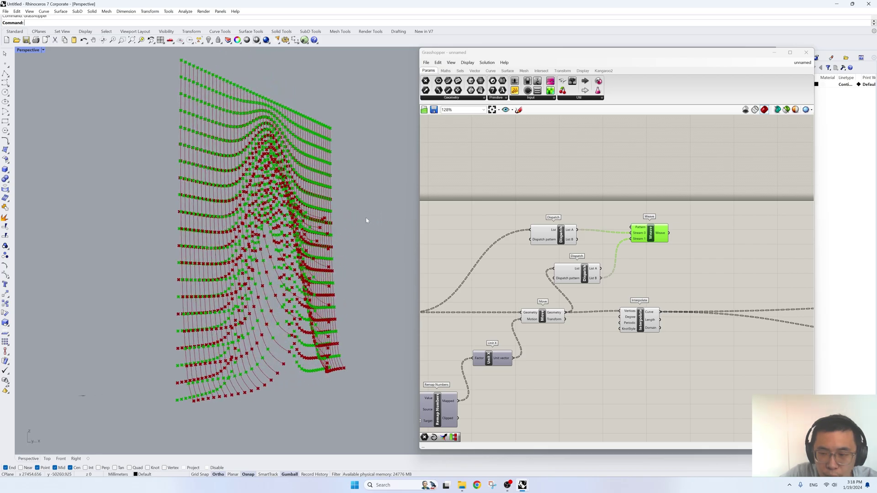
Step: Duplicate the Interpolate component beside Weave and connect Weave's output to the copy's Vertices input
right_drag(651, 270, 612, 278)
click(599, 326)
alt+drag(593, 328, 669, 251)
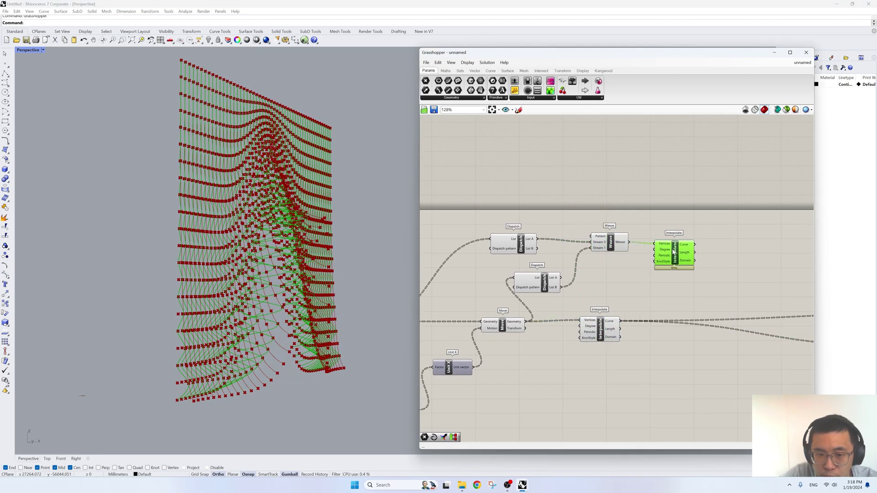
Step: Turn off the previews of the original Interpolate and the components upstream, leaving only the new Interpolate's curves displayed
scroll(641, 264, down, 1)
drag(625, 291, 540, 234)
drag(625, 357, 518, 210)
middle_click(521, 177)
click(531, 188)
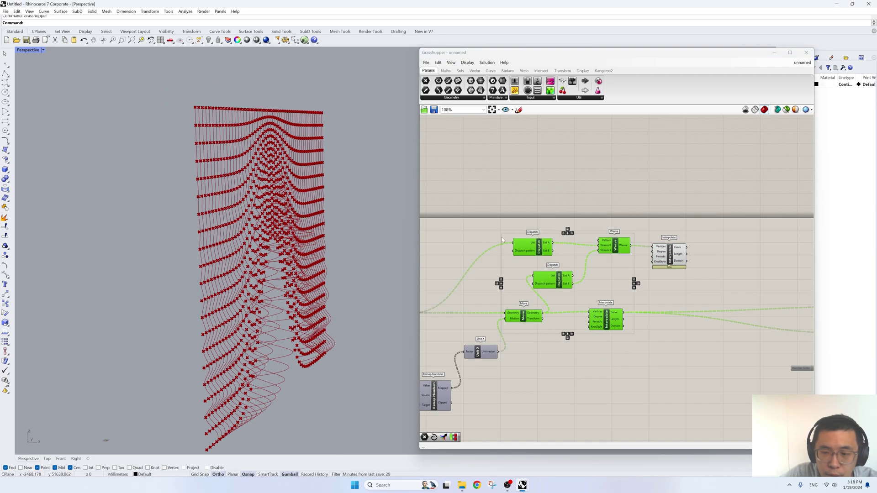
scroll(603, 248, down, 5)
drag(574, 370, 464, 191)
middle_click(467, 176)
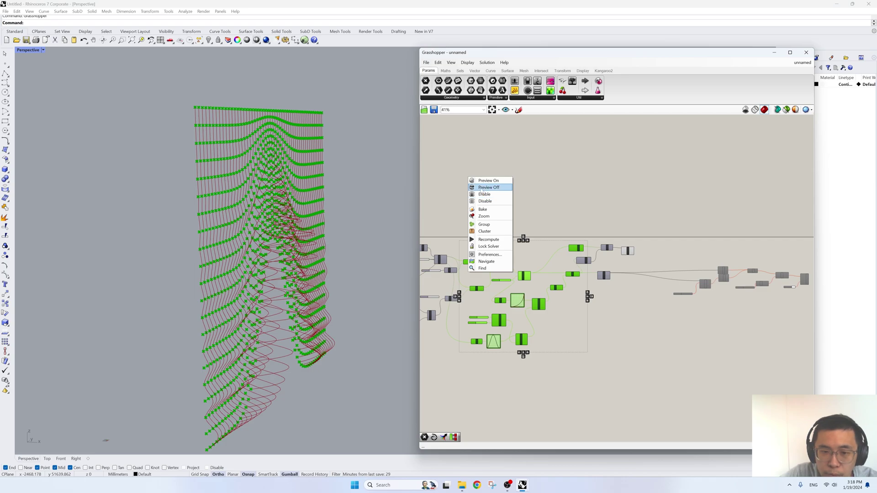
click(484, 187)
right_drag(351, 233, 267, 272)
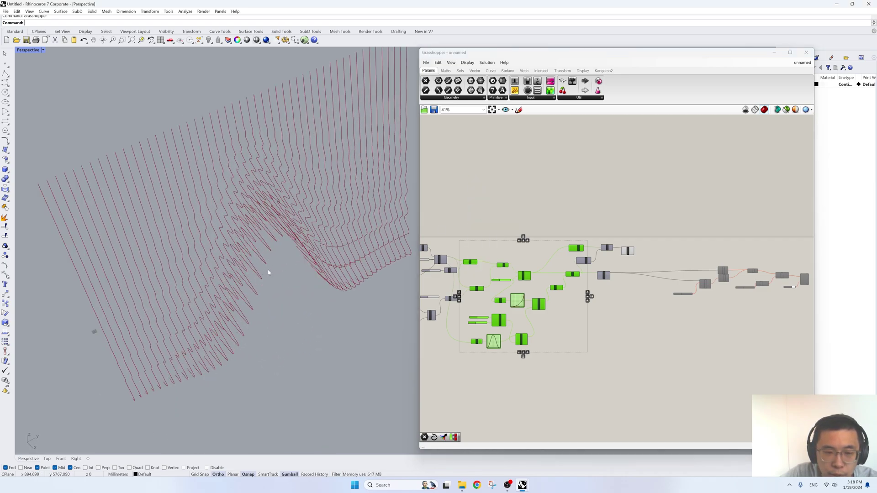
Step: Set the Construct Domain sliders to 640 for Domain end and 262 for Domain start
scroll(511, 293, up, 6)
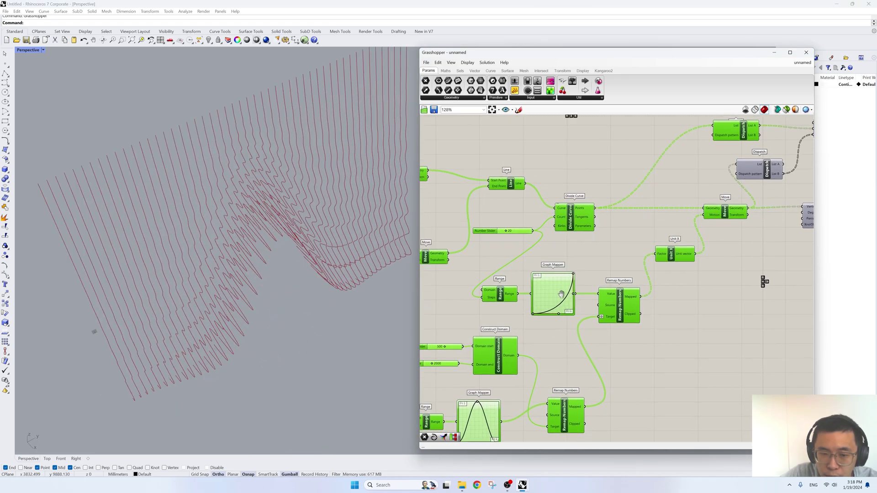
right_drag(501, 328, 603, 301)
right_drag(382, 326, 402, 284)
scroll(557, 336, up, 2)
drag(525, 339, 520, 337)
right_drag(298, 325, 306, 309)
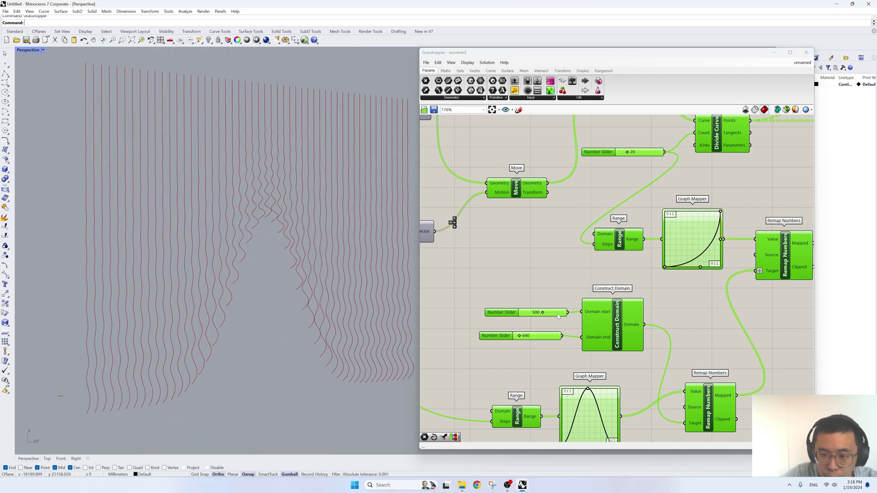
drag(544, 313, 537, 313)
right_drag(533, 312, 658, 299)
Step: Set the slider feeding Multiplication's B input to 5533 and inspect the wavy curves around the opening
scroll(657, 300, down, 4)
scroll(449, 276, up, 3)
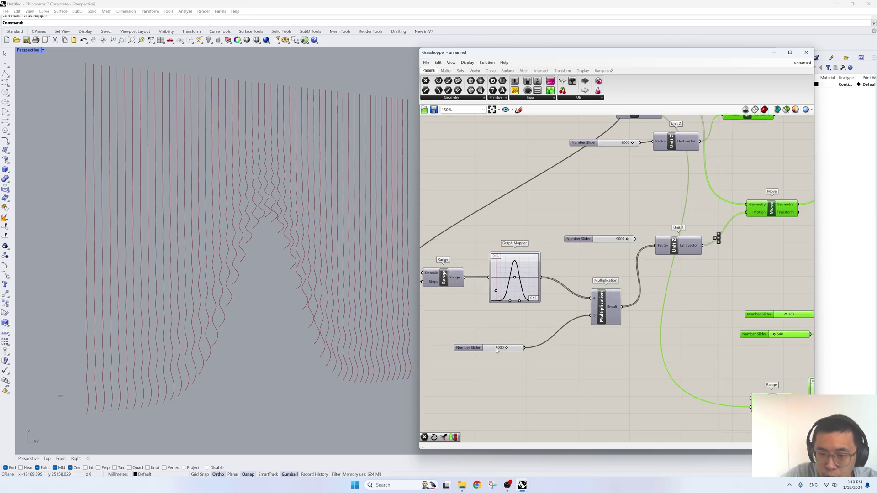
drag(505, 350, 504, 350)
right_drag(283, 274, 332, 279)
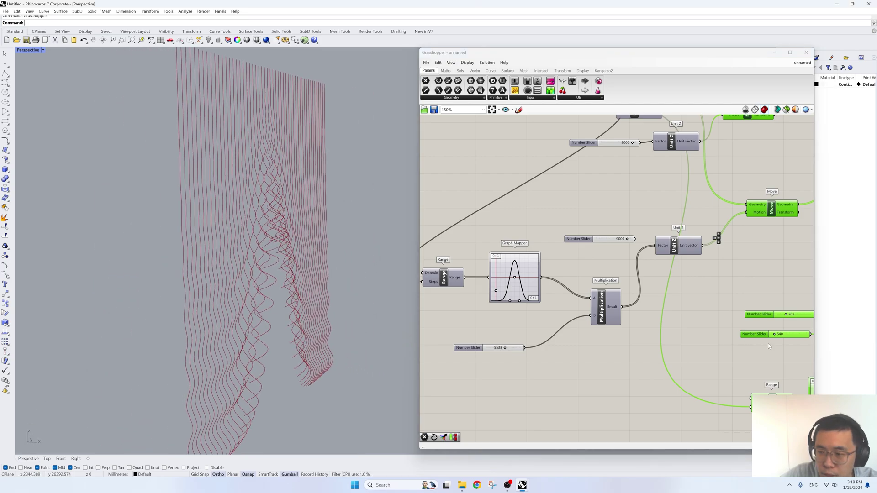
drag(774, 337, 774, 337)
right_drag(329, 278, 352, 299)
Step: Nudge the new Interpolate component into line with Weave's output
scroll(504, 316, down, 5)
right_drag(804, 202, 662, 224)
scroll(678, 223, up, 4)
right_drag(729, 232, 583, 256)
click(589, 276)
drag(625, 259, 629, 257)
right_drag(656, 273, 547, 291)
double_click(633, 292)
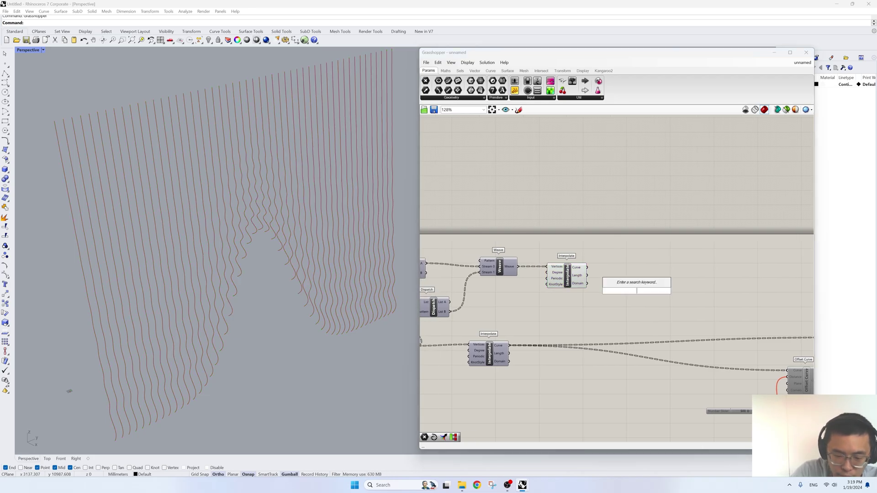
text(end)
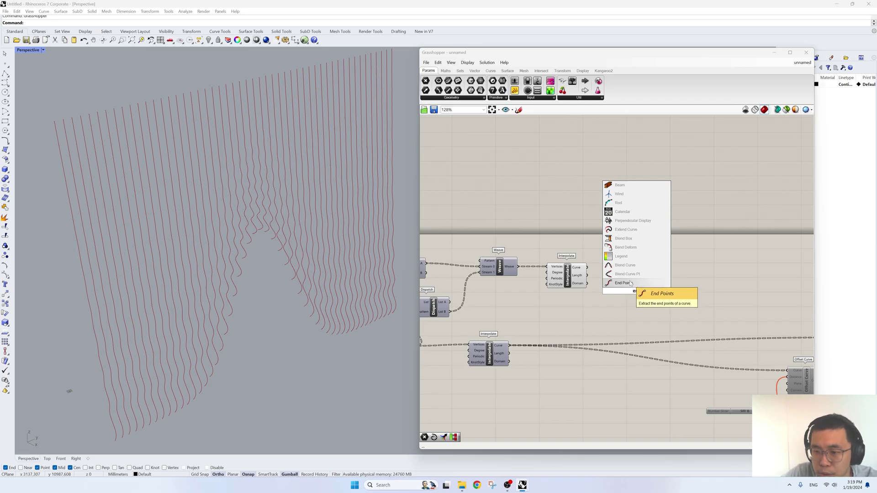
click(526, 306)
Step: Turn on the preview of the Line component again and compare its straight lines with the wavy curves
right_drag(526, 306, 780, 302)
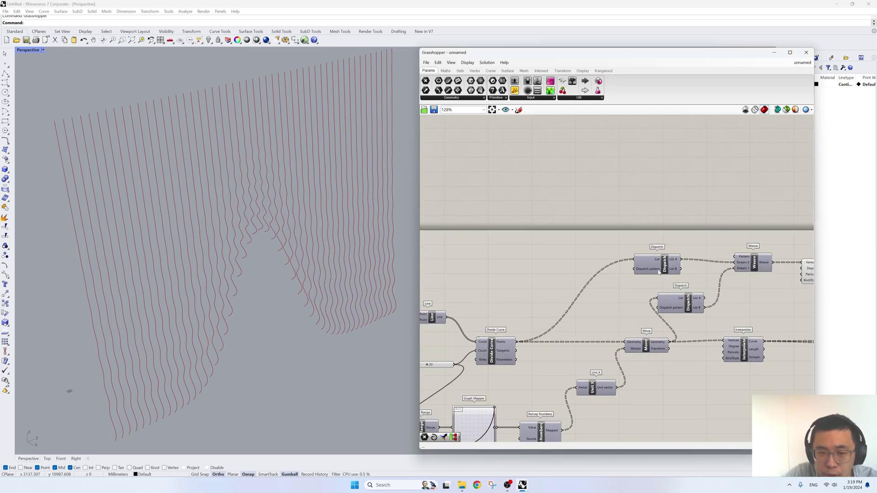
right_drag(494, 303, 557, 296)
click(495, 314)
right_click(514, 265)
click(532, 268)
right_drag(218, 246, 279, 236)
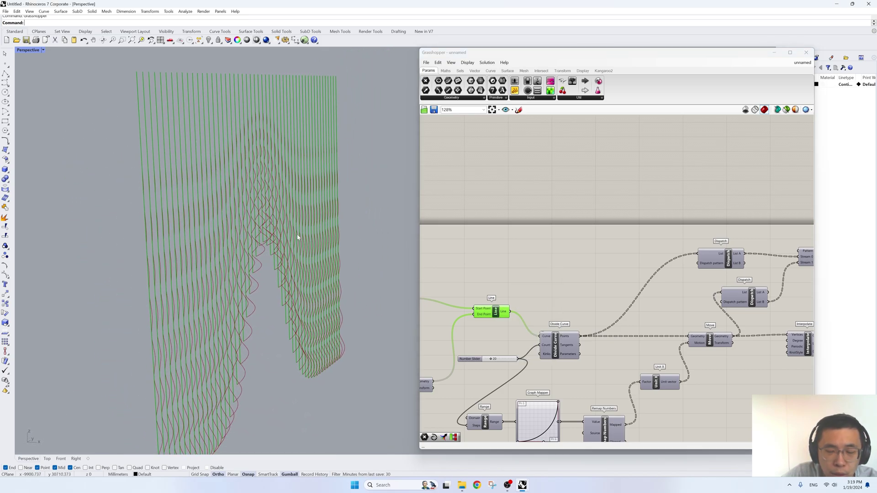
Step: Add a Move component above Divide Curve and feed its Geometry input from the Line component's output
right_drag(596, 270, 545, 275)
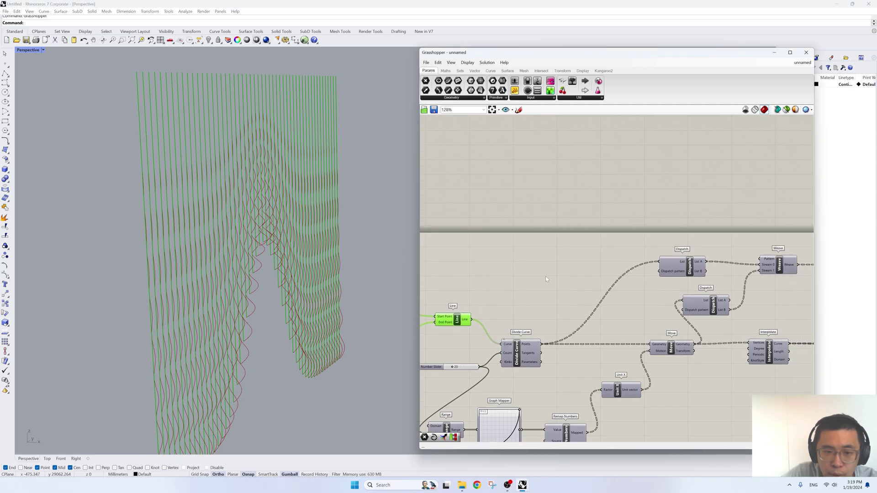
double_click(535, 270)
text(move)
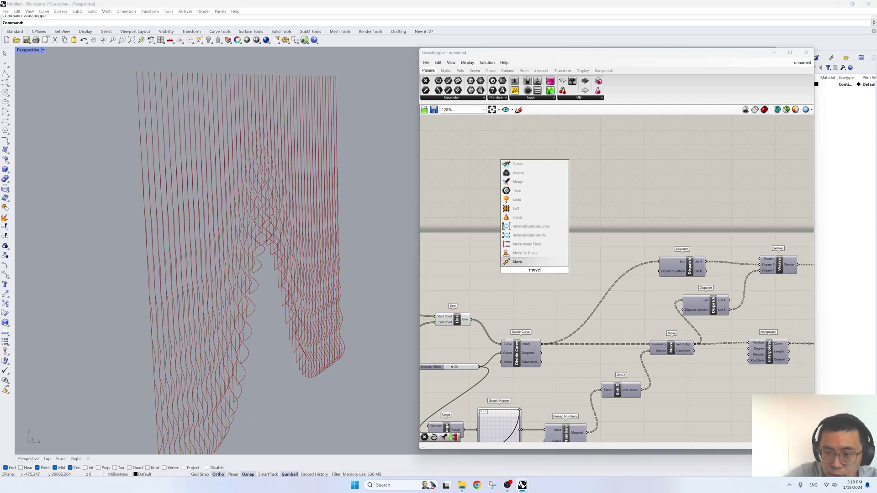
key(Return)
drag(507, 275, 569, 242)
Step: Add a Unit X component, connect its vector to the new Move's Motion input and place it beside Move
double_click(518, 196)
text(unit x)
click(517, 187)
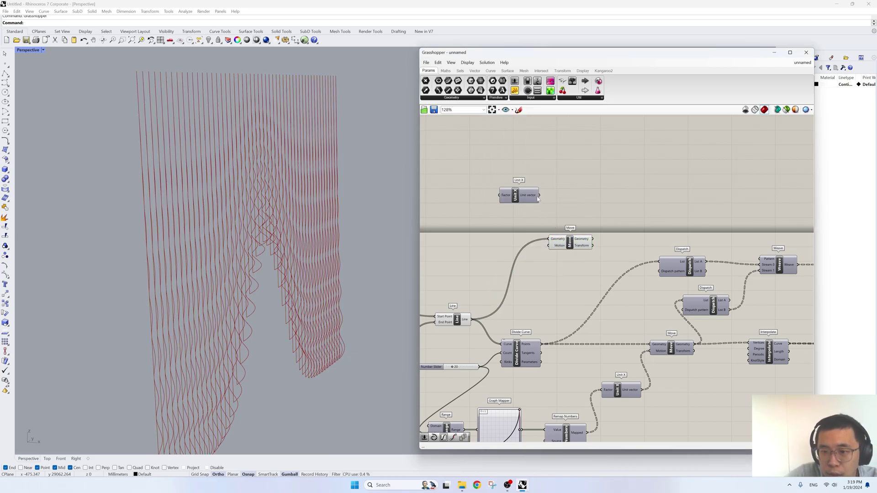
drag(544, 246, 546, 248)
drag(516, 200, 517, 244)
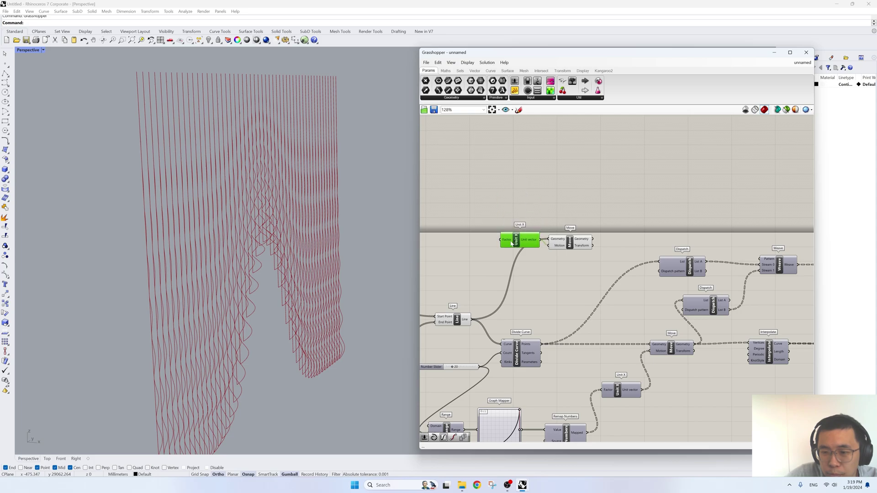
Step: Apply an expression to the Factor input of the new Unit X component
right_click(507, 240)
mouse_move(548, 291)
click(604, 298)
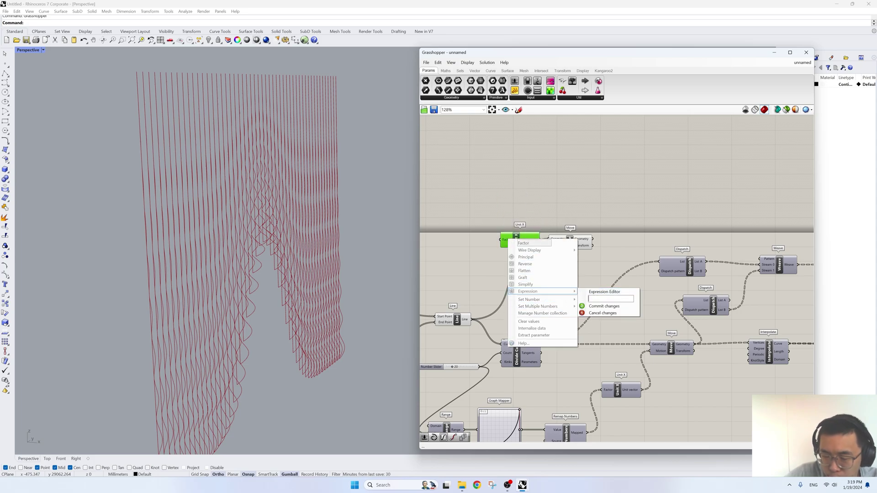
key(Return)
Step: Feed the new Unit X factor from a number slider set to 500 and check the moved lines
right_drag(467, 263, 519, 270)
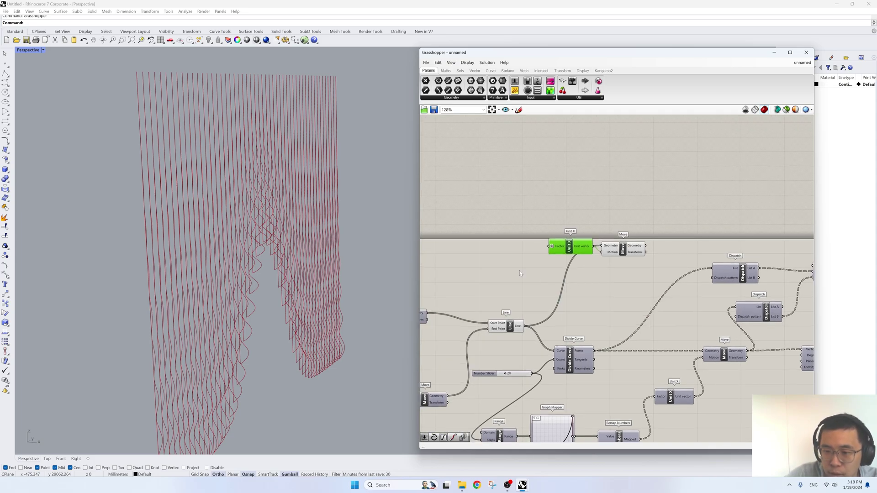
double_click(519, 270)
text(500)
key(Return)
drag(545, 250, 550, 247)
click(623, 249)
right_drag(292, 214, 145, 201)
Step: Add an Edge Surface component and connect the moved lines to its Curve A input
scroll(558, 252, down, 1)
scroll(559, 252, down, 2)
double_click(594, 248)
text(edge surface)
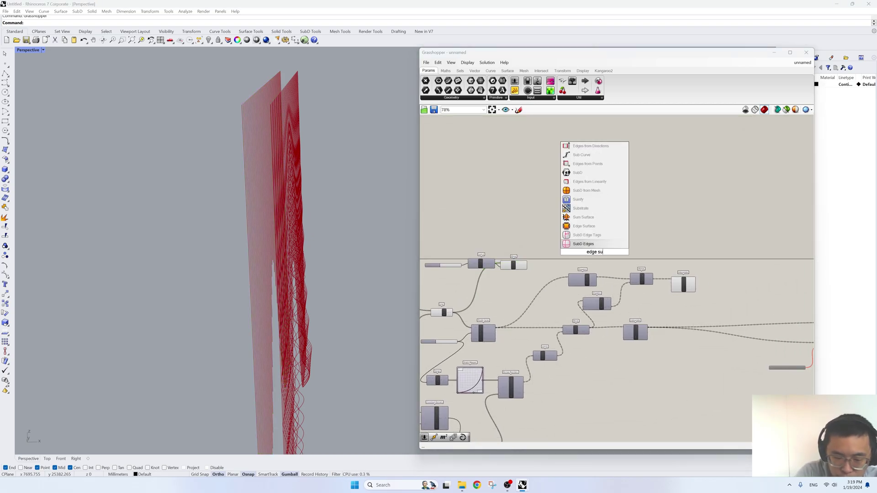
key(Return)
scroll(539, 260, up, 4)
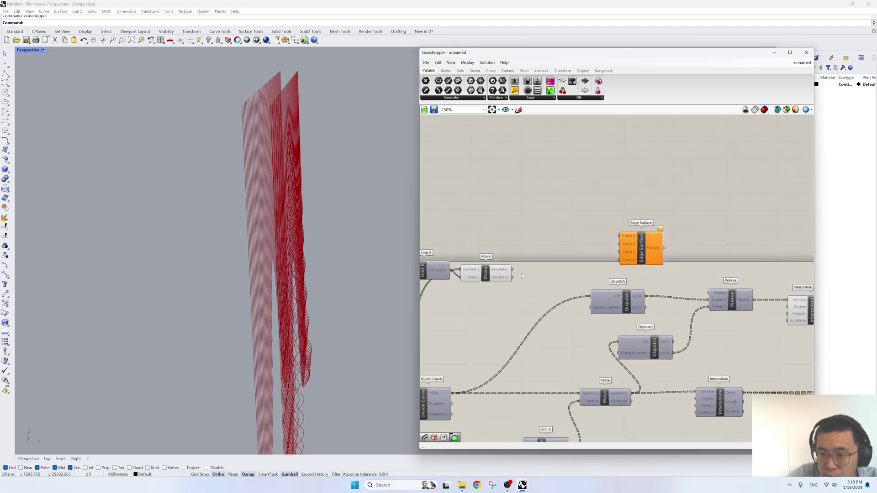
drag(607, 239, 622, 236)
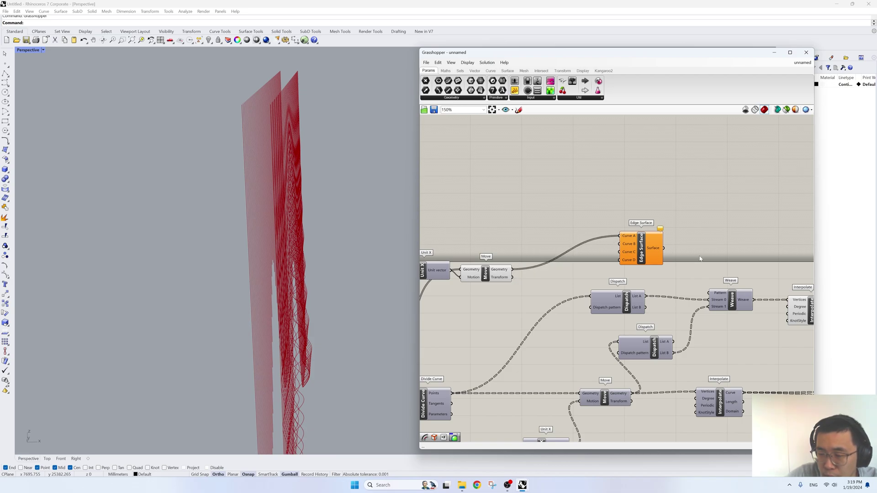
Step: Relocate the Edge Surface component beyond the Interpolate component fed by Weave
right_drag(700, 259, 576, 270)
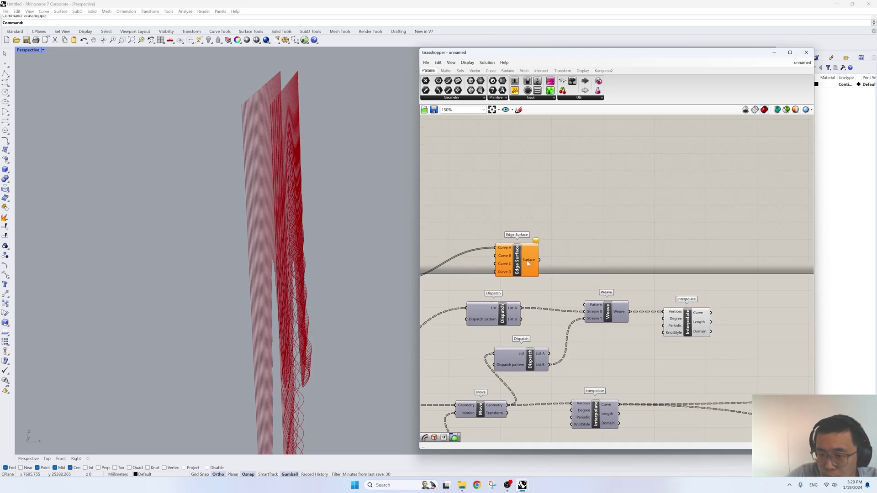
drag(516, 258, 724, 261)
right_drag(446, 271, 508, 277)
right_drag(710, 276, 562, 281)
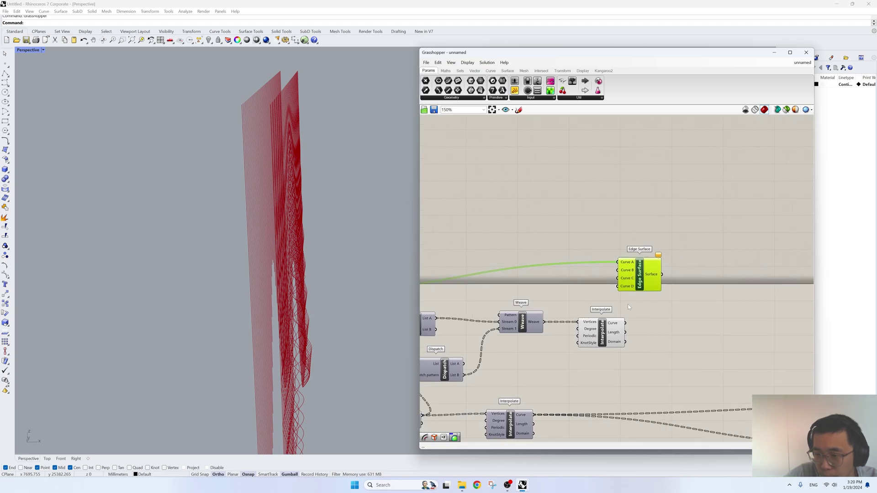
Step: Graft Edge Surface's Curve A and Curve B inputs and connect the woven Interpolate's Curve output to Curve B
scroll(628, 303, up, 3)
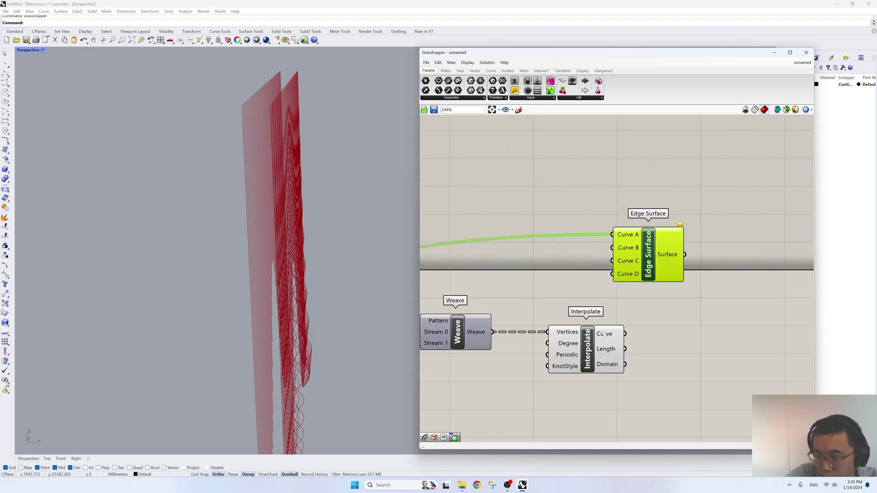
mouse_move(603, 334)
right_click(631, 239)
click(644, 284)
right_click(625, 251)
click(641, 291)
right_click(653, 249)
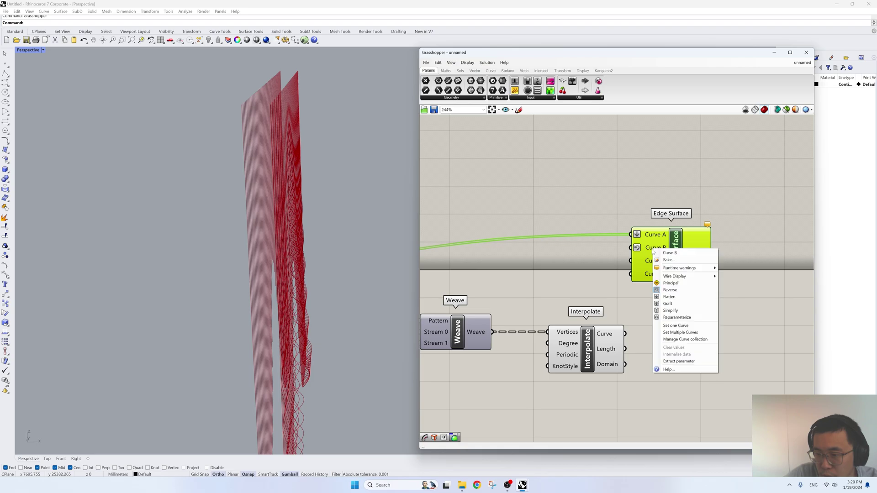
click(670, 290)
right_click(653, 249)
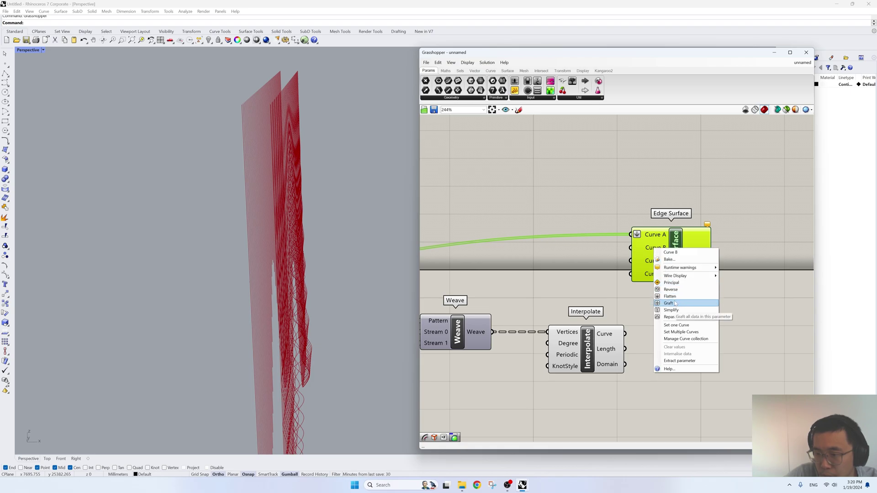
click(671, 303)
drag(625, 261, 654, 253)
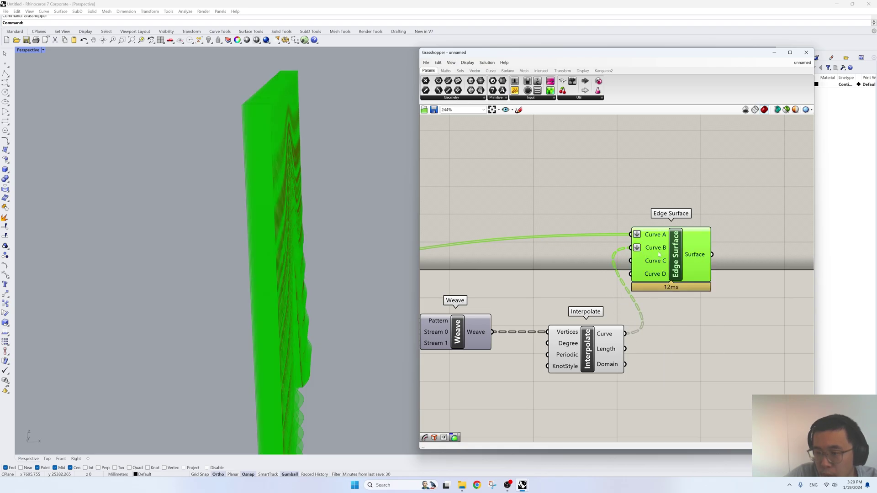
right_drag(389, 254, 270, 172)
Step: Turn off the preview of the Interpolate component fed by Weave and move Edge Surface further along the definition
scroll(603, 254, down, 4)
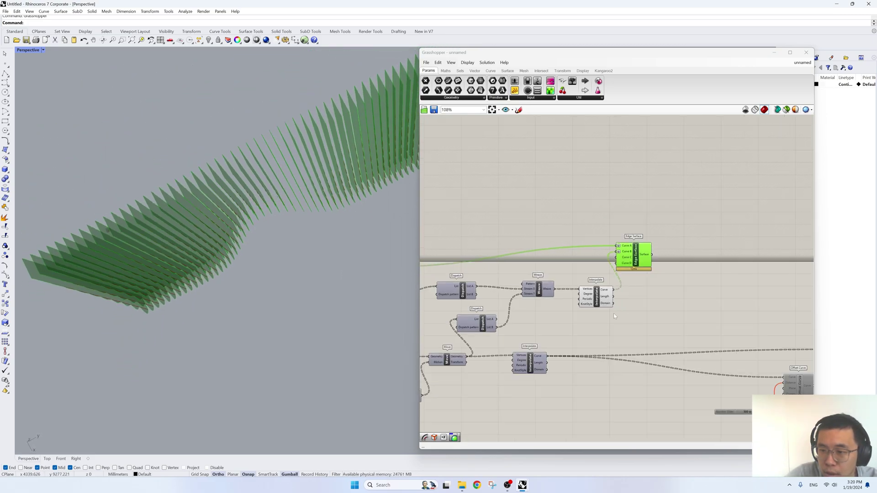
click(596, 298)
right_click(554, 206)
click(574, 217)
right_drag(602, 239, 467, 238)
drag(508, 259, 635, 270)
Step: Turn off the preview of the old disabled components from Offset Curve through Custom Preview
right_drag(790, 371, 619, 316)
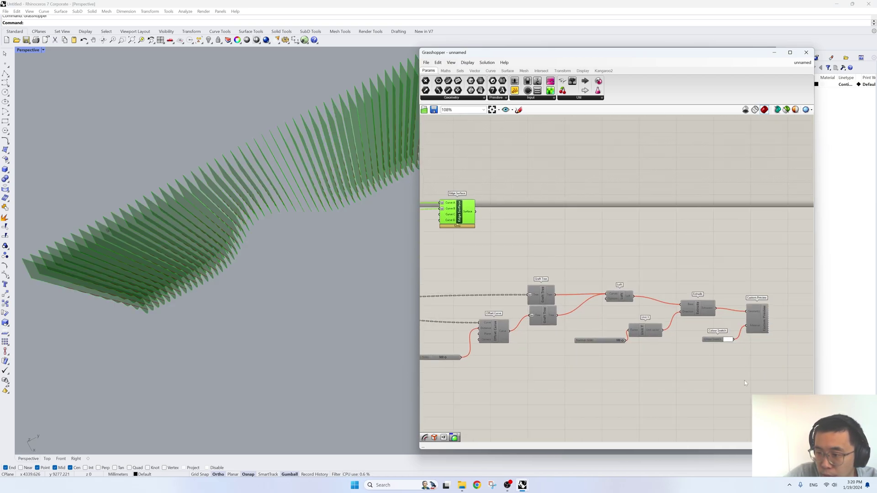
drag(753, 392, 431, 266)
right_click(548, 249)
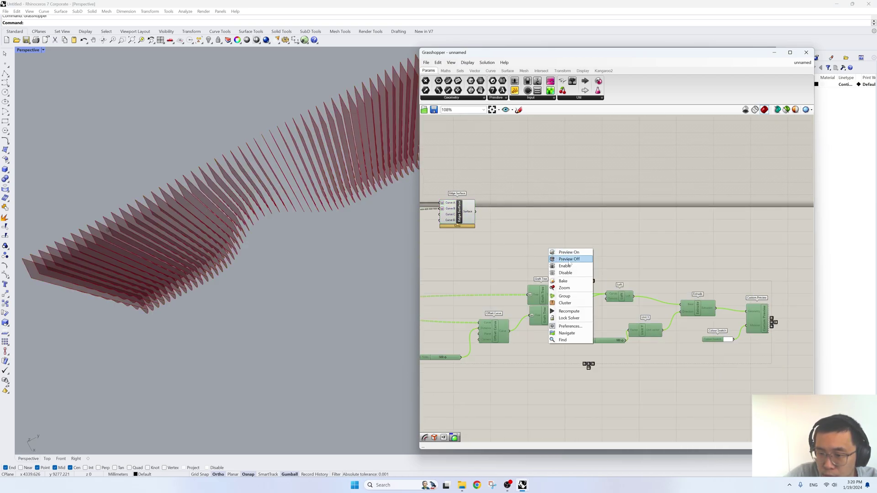
click(569, 259)
Step: Separate the Extrude, Unit Y, slider, Colour Swatch and Custom Preview components from Loft and enable them
drag(725, 339, 597, 255)
click(709, 297)
drag(762, 349, 650, 290)
shift+click(603, 341)
drag(645, 329, 693, 322)
middle_click(704, 232)
click(712, 249)
click(692, 238)
Step: Connect Edge Surface's output to Extrude's Base and turn on the preview of the Custom Preview component
drag(476, 212, 730, 297)
right_drag(763, 289, 610, 264)
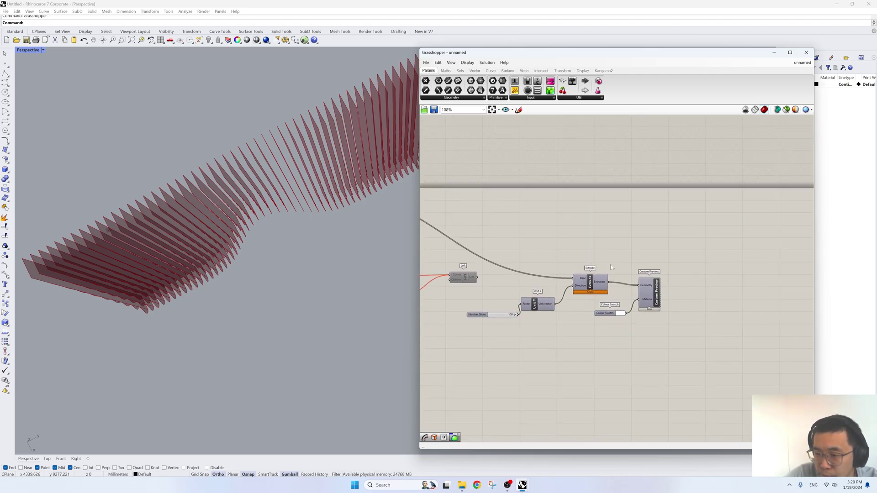
middle_click(657, 239)
click(662, 242)
click(639, 245)
right_drag(279, 255, 307, 201)
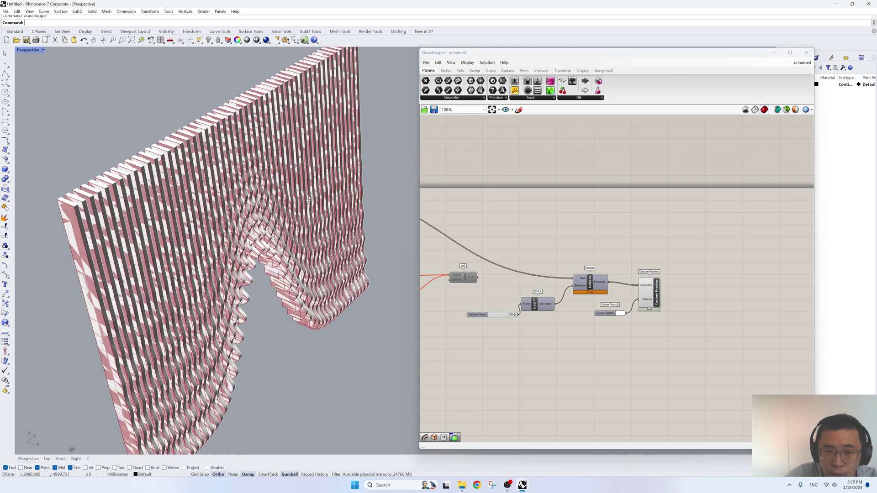
Step: Turn off the preview of Edge Surface, Extrude and the components between them, excluding Custom Preview
scroll(308, 201, down, 3)
scroll(594, 256, down, 3)
drag(700, 320, 462, 163)
right_click(462, 163)
click(475, 175)
right_drag(315, 205, 260, 175)
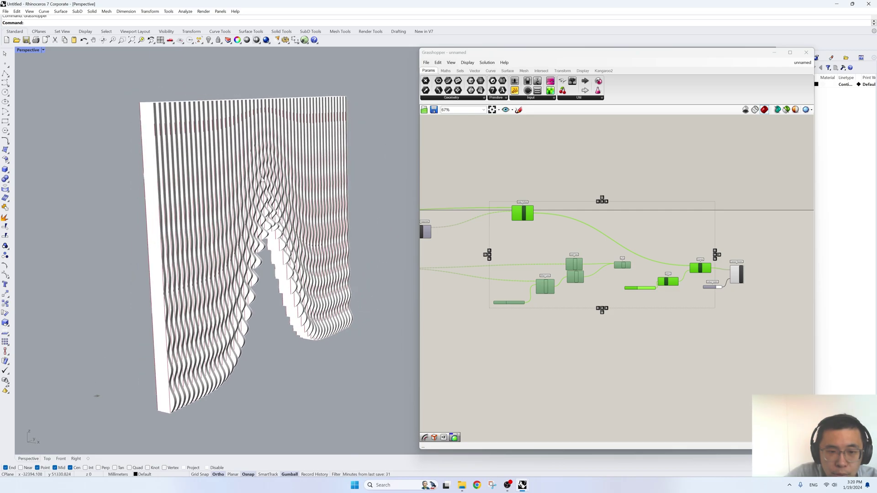
scroll(561, 245, down, 2)
right_drag(562, 245, 716, 253)
click(547, 223)
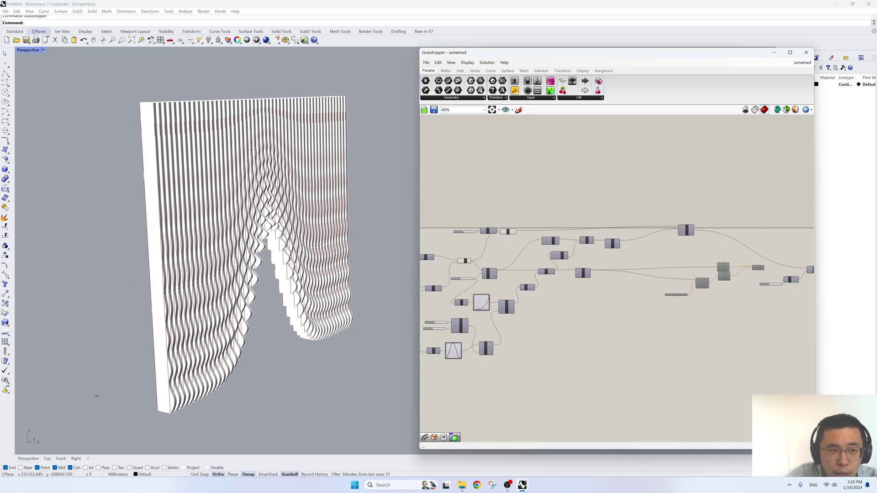
Step: Switch the Perspective viewport to Shaded display and turn off the preview of the fin curve components before Edge Surface
click(43, 51)
click(46, 89)
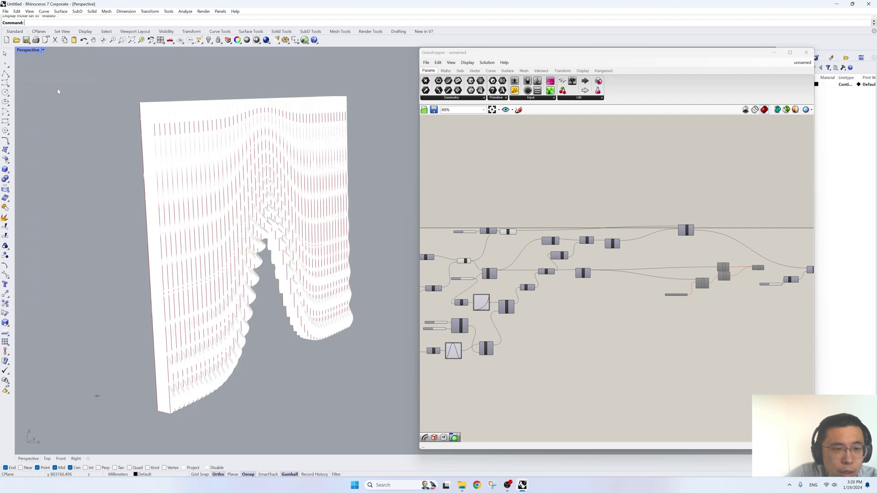
drag(725, 315, 458, 199)
right_click(450, 177)
click(467, 187)
mouse_move(351, 285)
right_down()
mouse_move(298, 260)
mouse_move(352, 276)
right_up()
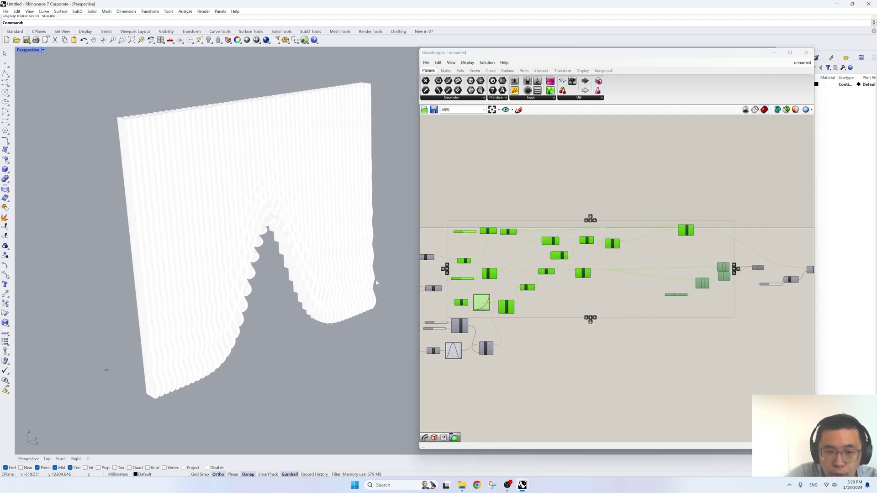
Step: Set the Count slider of the Divide Curve fed by Line to 50 and inspect the fin profiles
right_drag(443, 316, 579, 306)
scroll(579, 305, up, 3)
scroll(592, 237, up, 3)
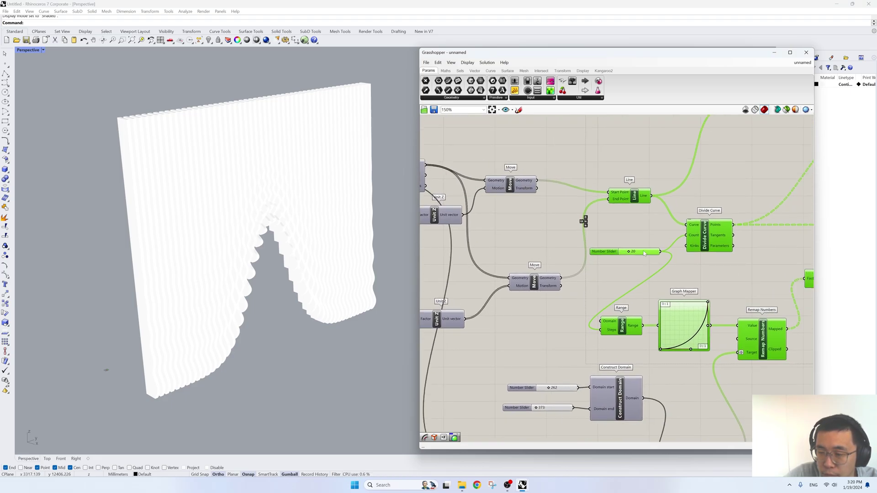
right_drag(315, 293, 359, 290)
drag(630, 251, 640, 252)
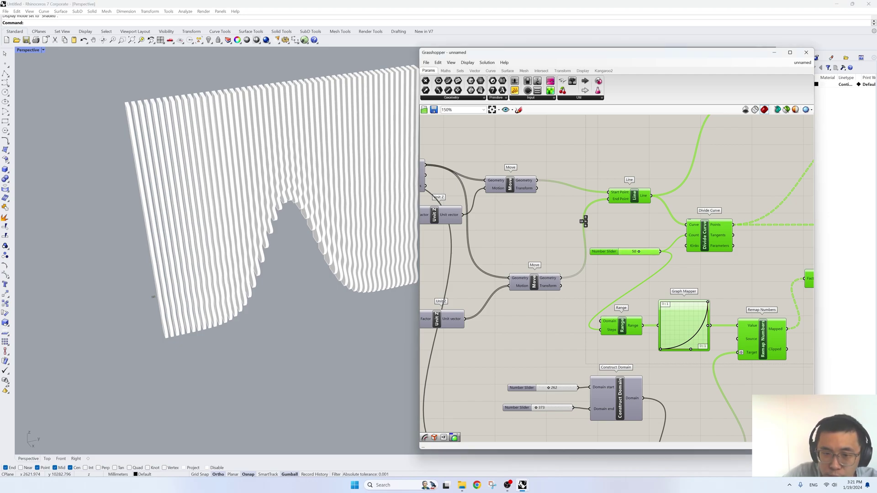
right_drag(309, 255, 323, 252)
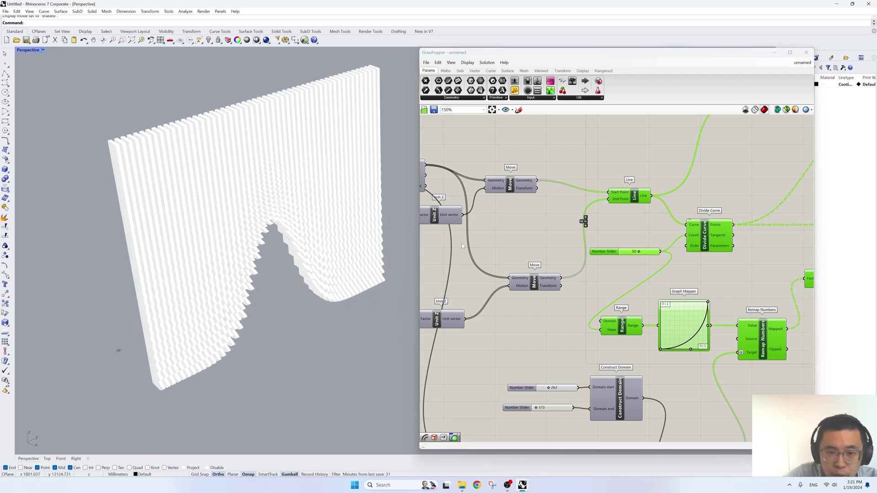
Step: Lower the division count of the Line curves and enter a higher division count for the List Item edge
double_click(633, 252)
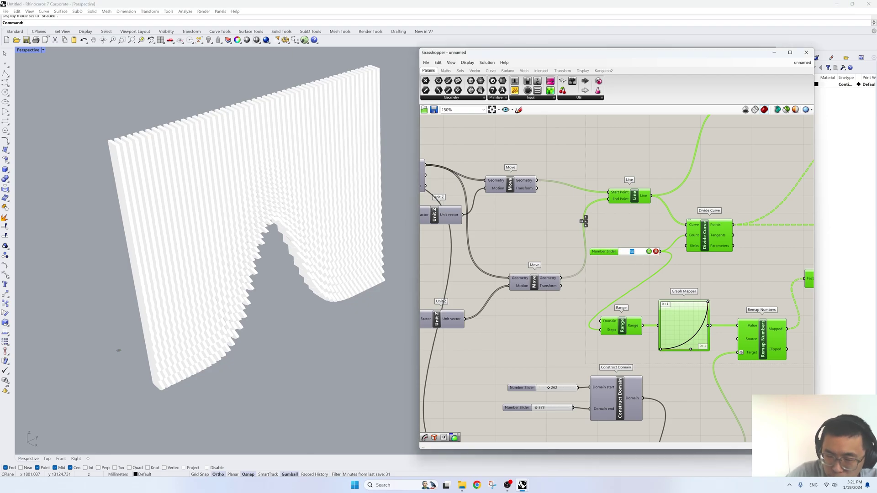
scroll(554, 292, down, 3)
right_drag(448, 282, 568, 301)
scroll(566, 278, up, 3)
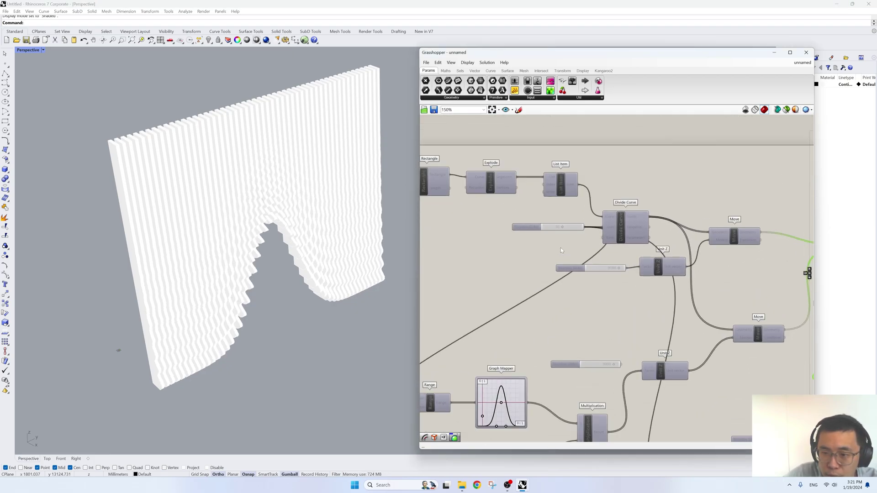
double_click(563, 226)
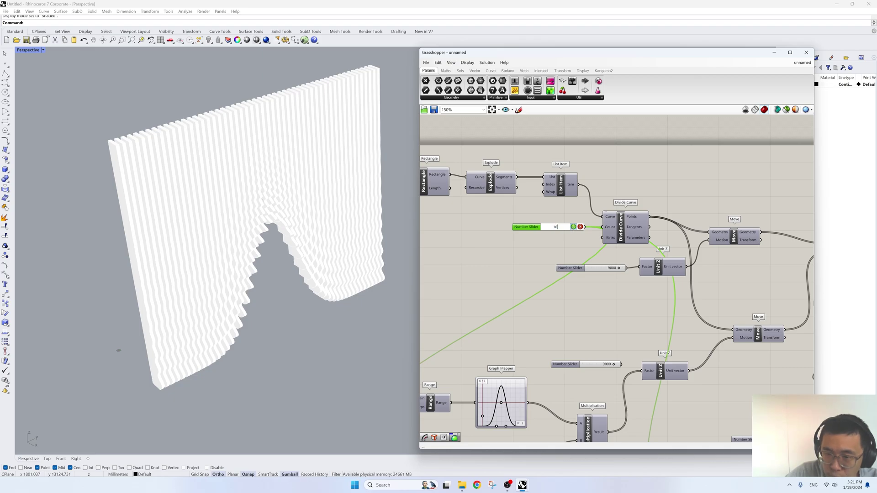
Step: Set the slider feeding Unit Y for the fin extrusion to 50 and inspect the wall
scroll(722, 278, down, 6)
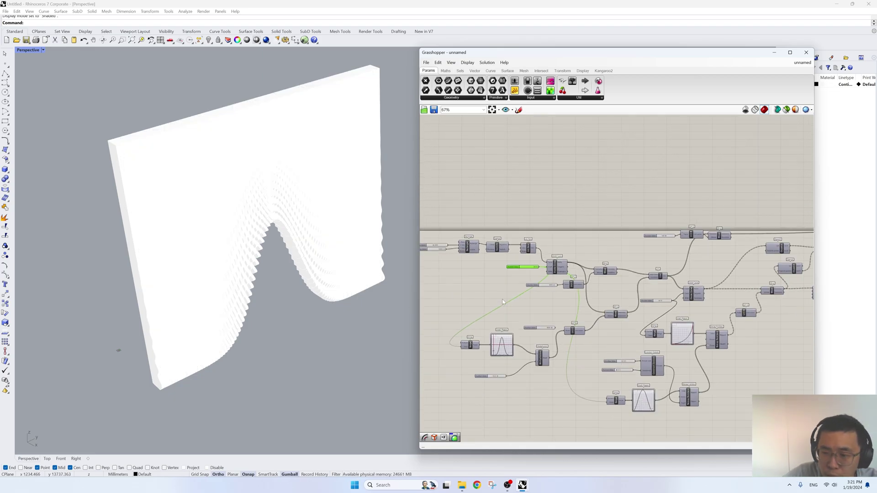
scroll(662, 316, up, 6)
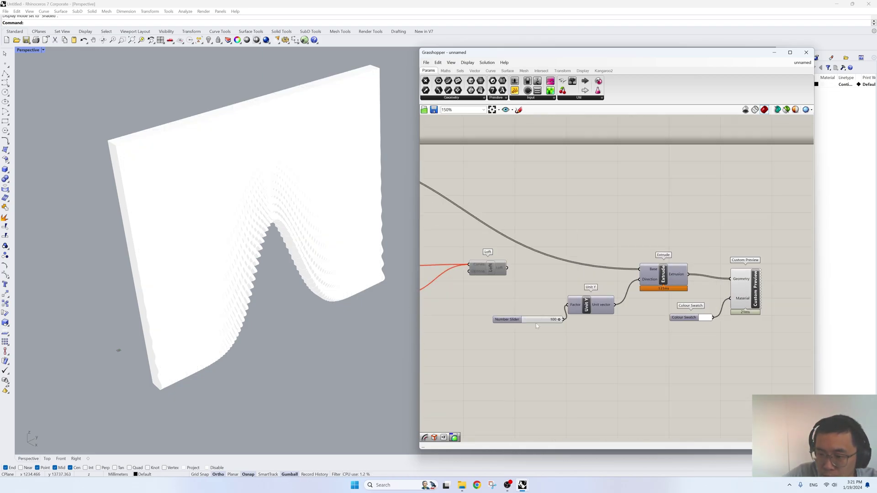
right_drag(219, 165, 319, 235)
Step: Bake the Extrude component's geometry to the Default layer
right_drag(662, 292, 576, 295)
right_click(574, 277)
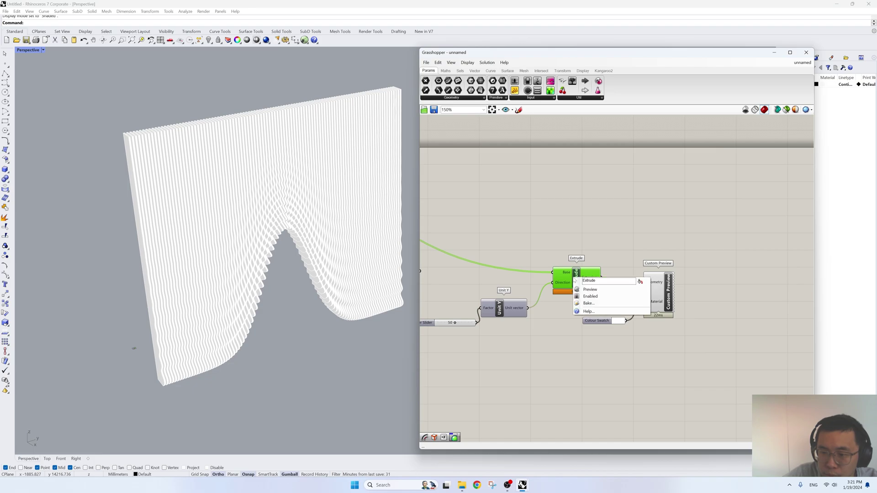
click(588, 304)
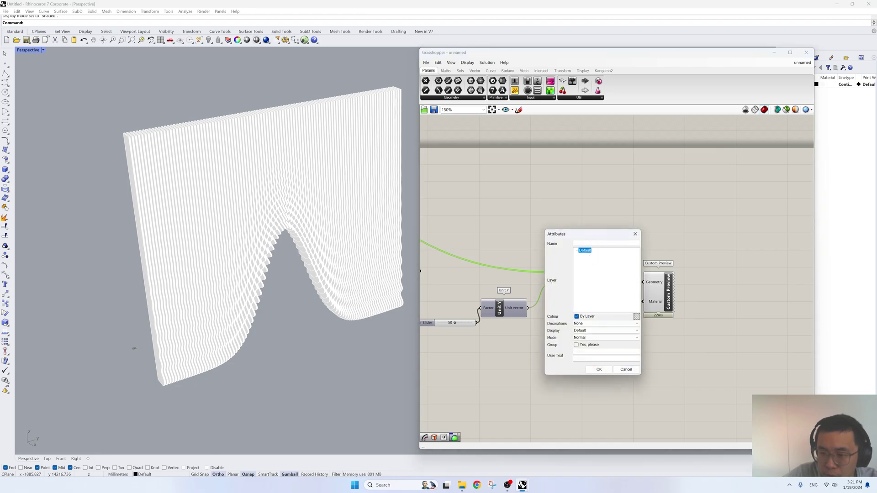
click(599, 369)
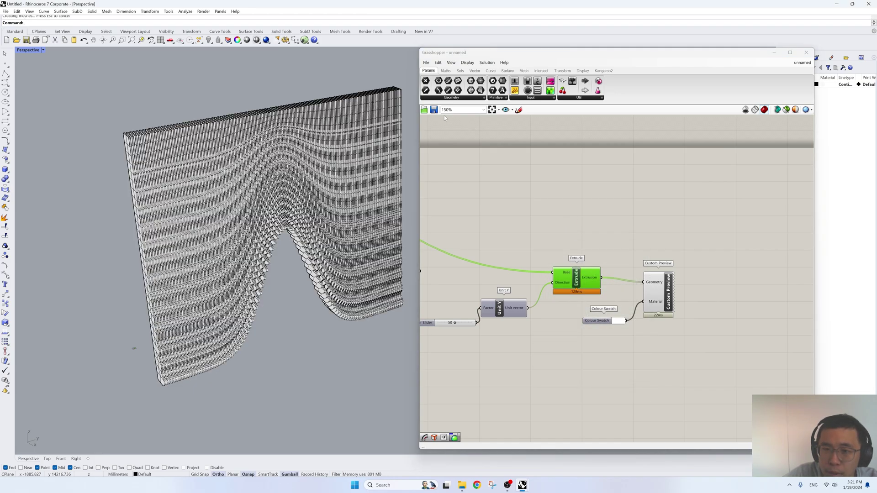
Step: Close the Grasshopper window and inspect the baked fin wall in the Rendered display mode
click(806, 53)
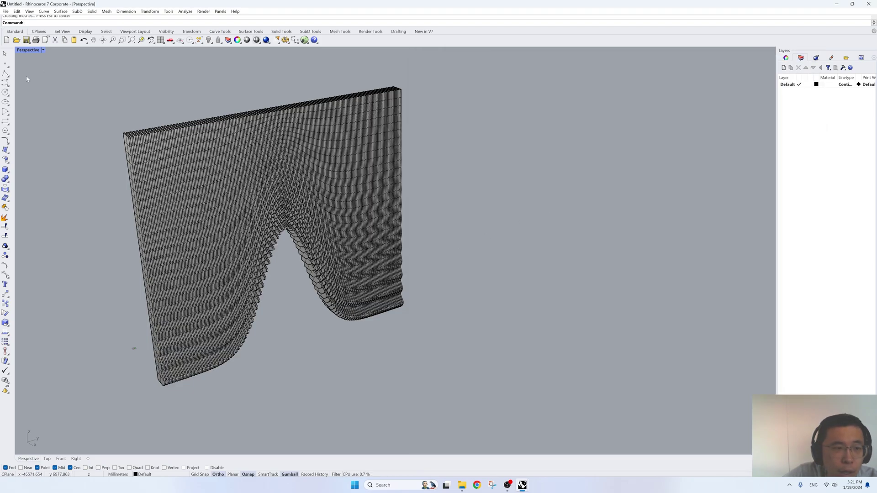
click(43, 50)
click(50, 99)
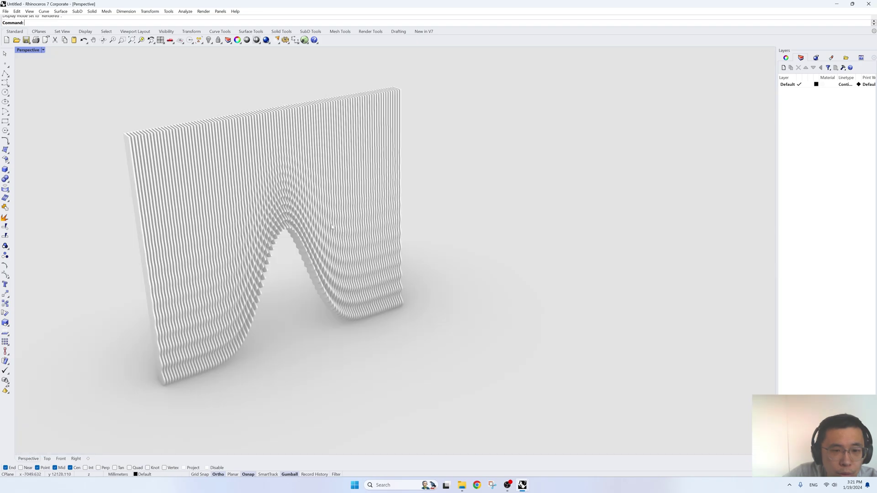
right_drag(333, 263, 437, 235)
scroll(440, 239, up, 2)
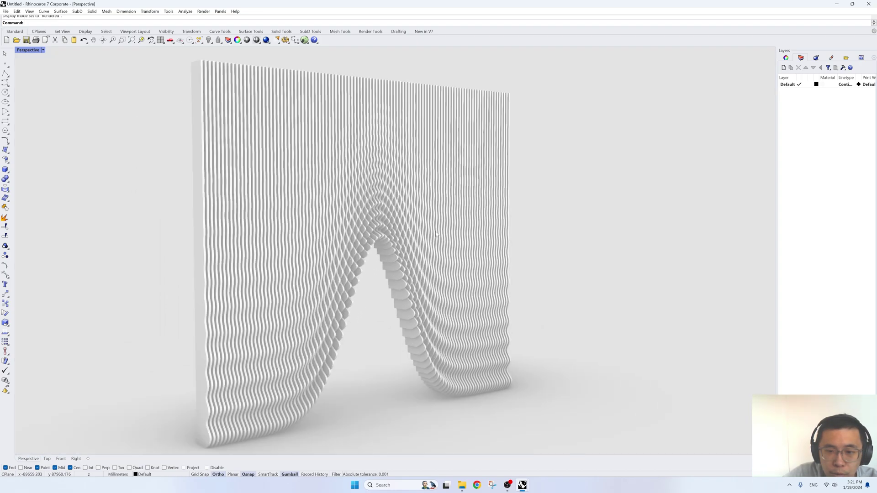